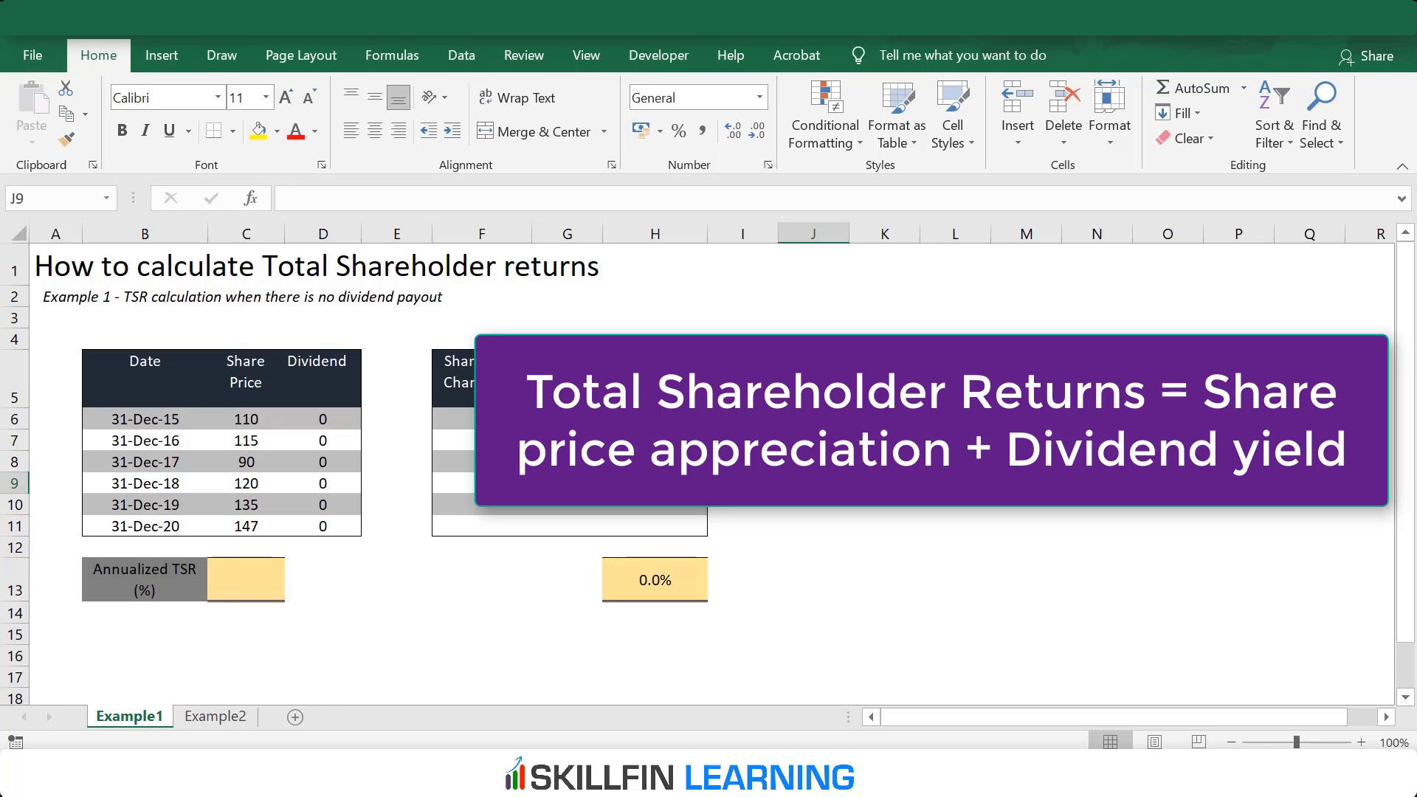
- Enter the share price change formula =(C7-C6)/C6 in cell F7 for 31-Dec-16
left_click(474, 443)
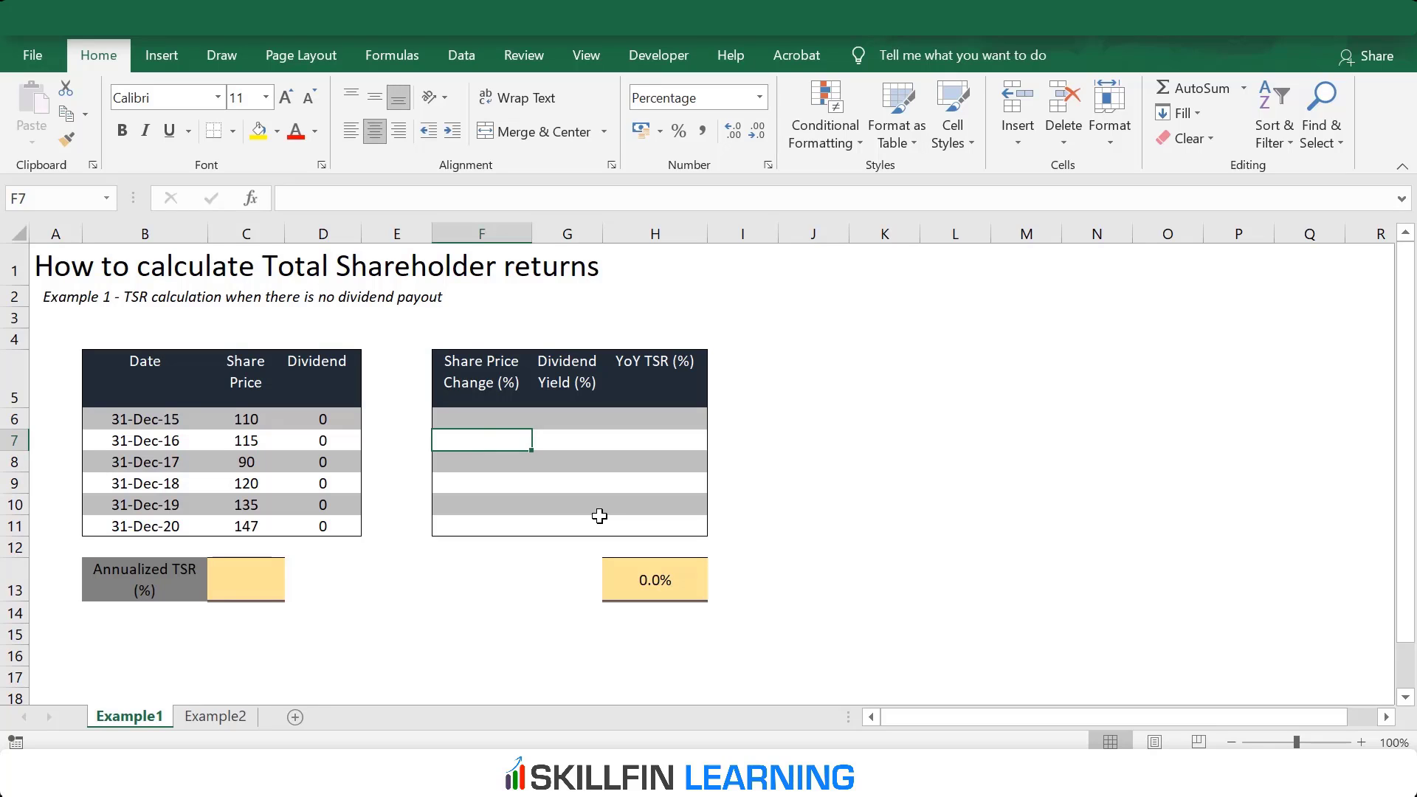
type("=(")
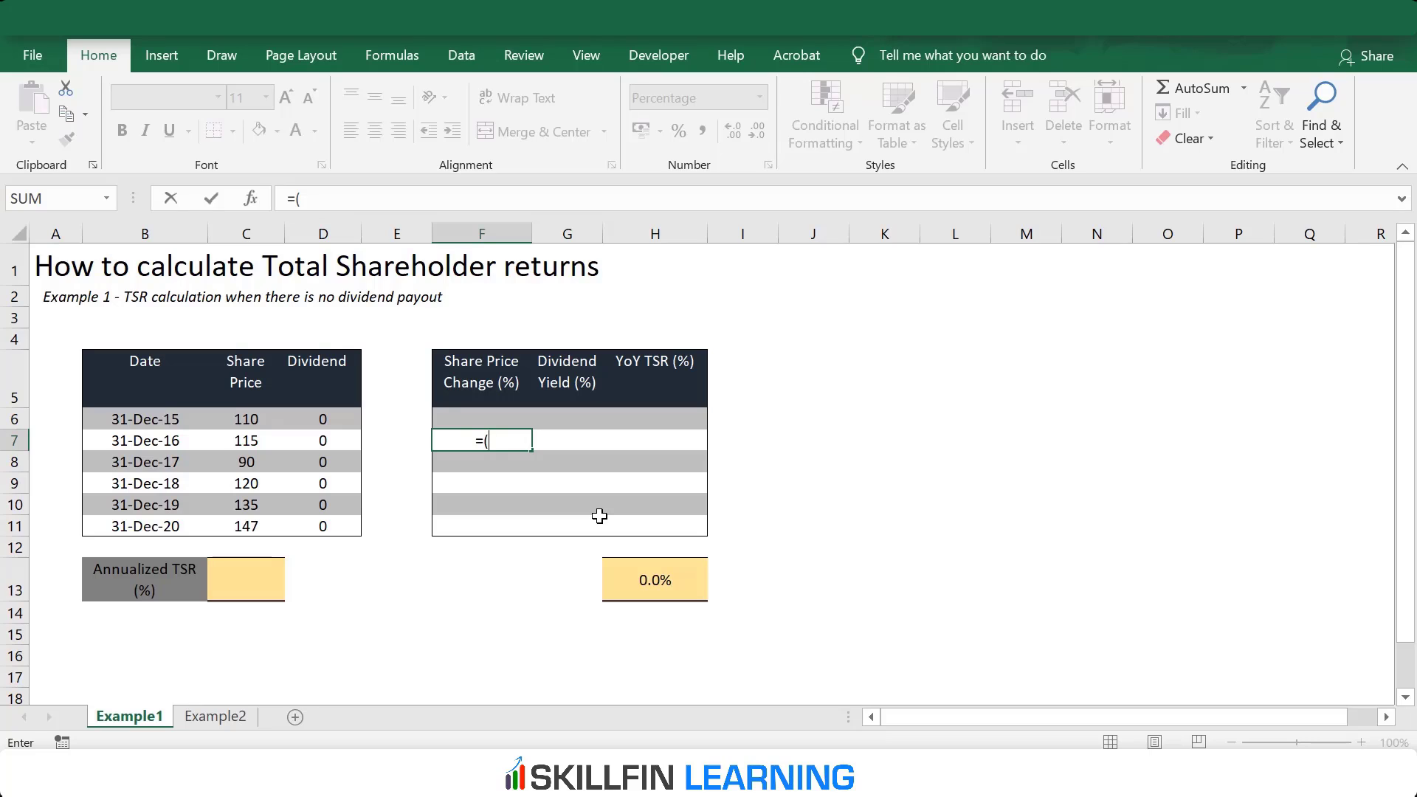
key("Left")
key("Left")
key("Left")
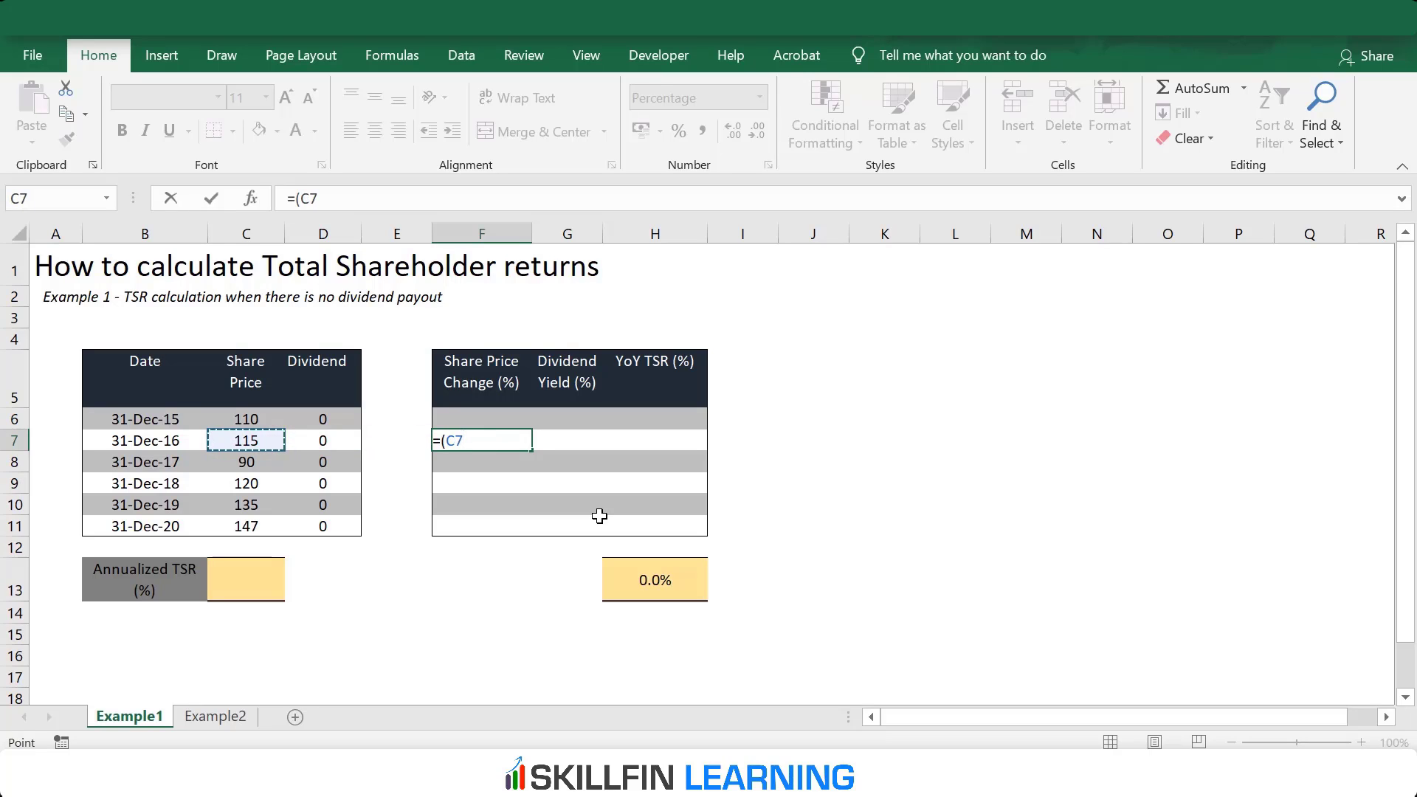
type("-")
key("Up")
key("Left")
key("Left")
key("Left")
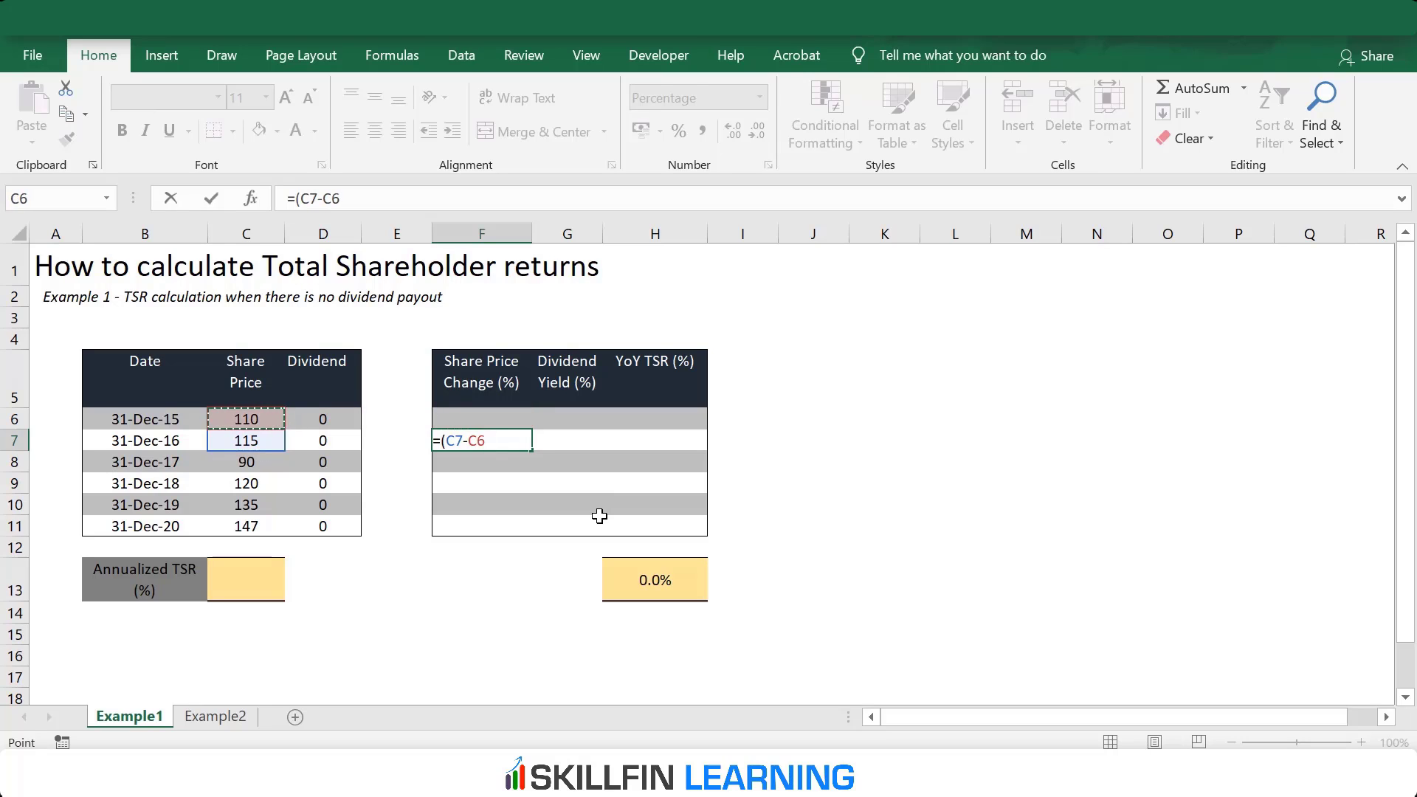
type(")/")
key("Up")
key("Left")
key("Left")
key("Left")
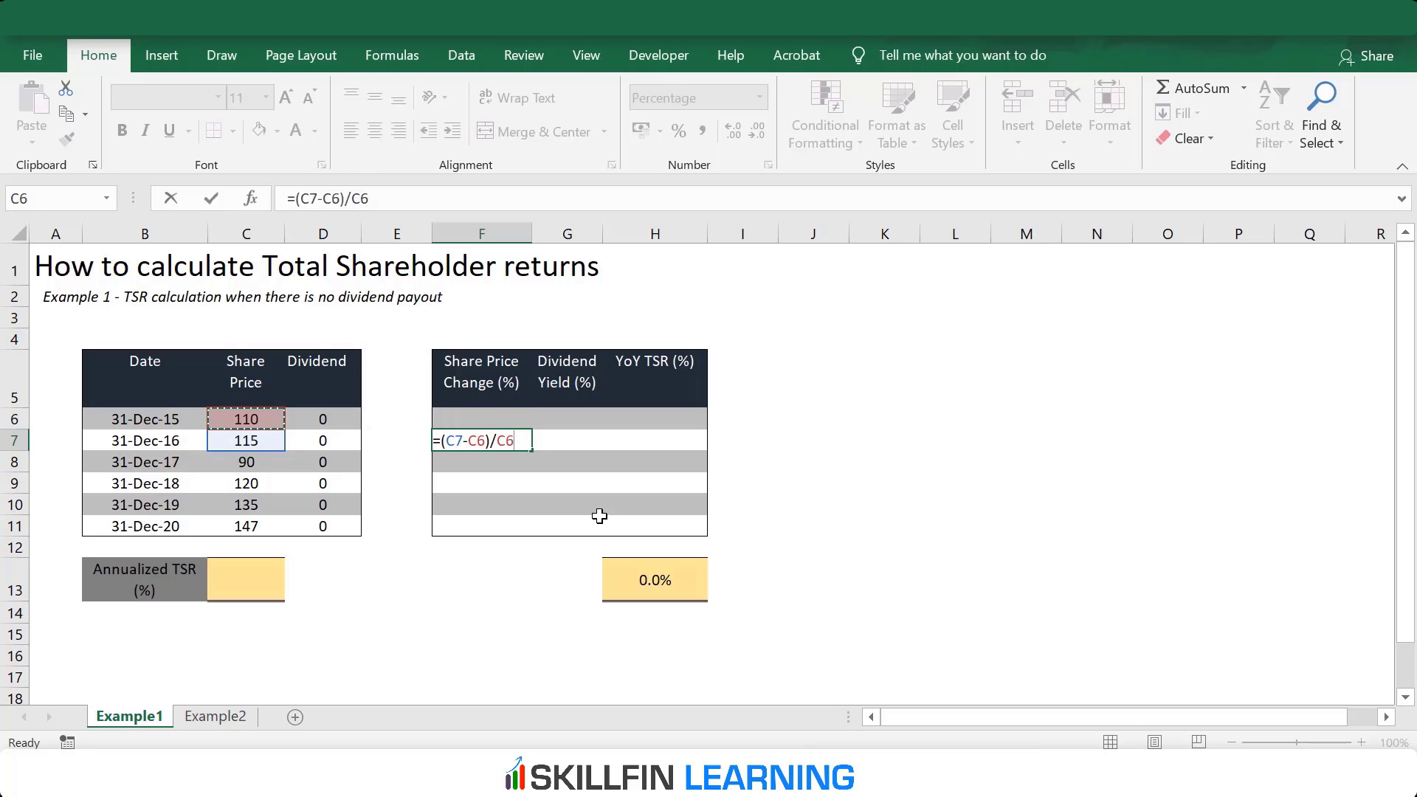
key("Return")
key("Up")
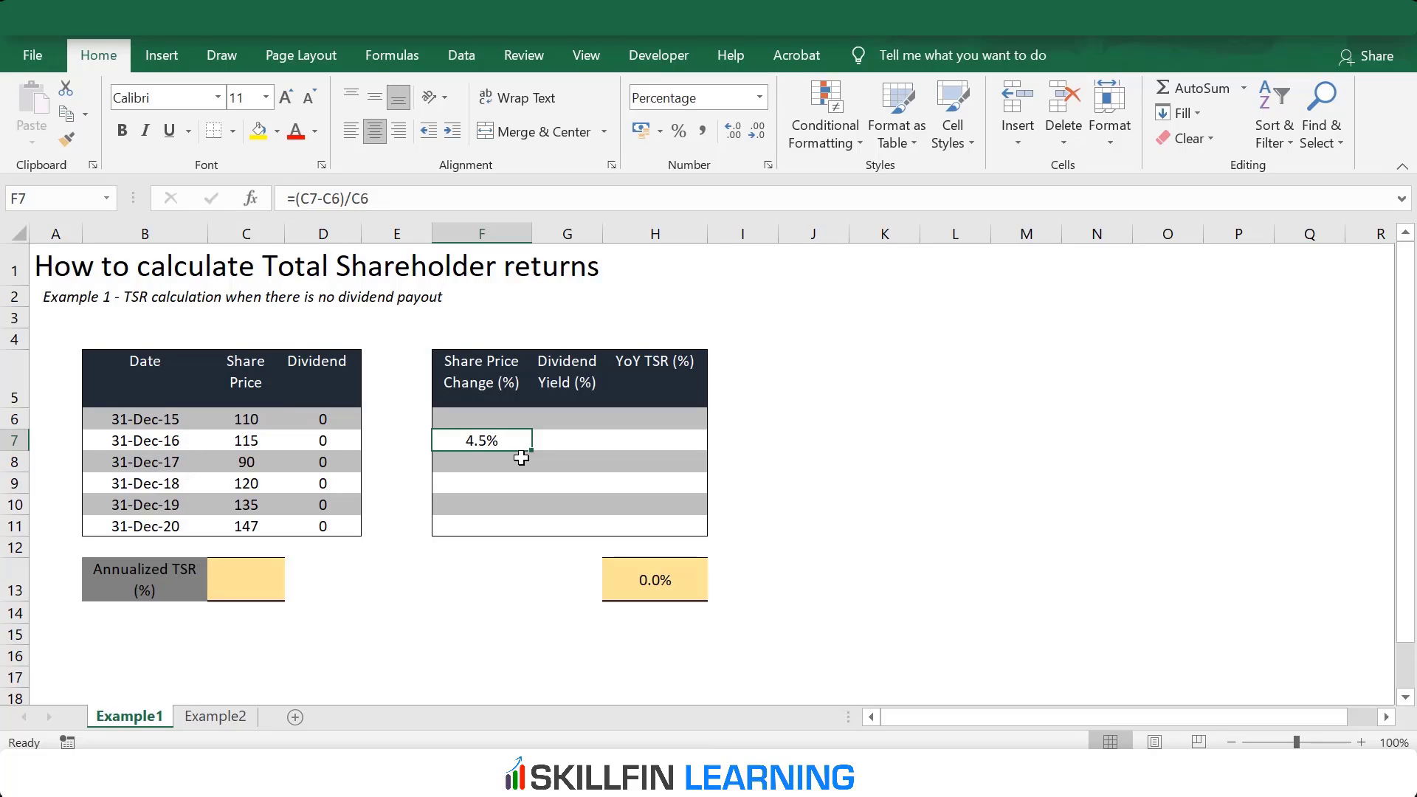
- Fill the share price change formula from F7 down through F11
key("shift+Down")
key("shift+Down")
key("shift+Down")
key("shift+Down")
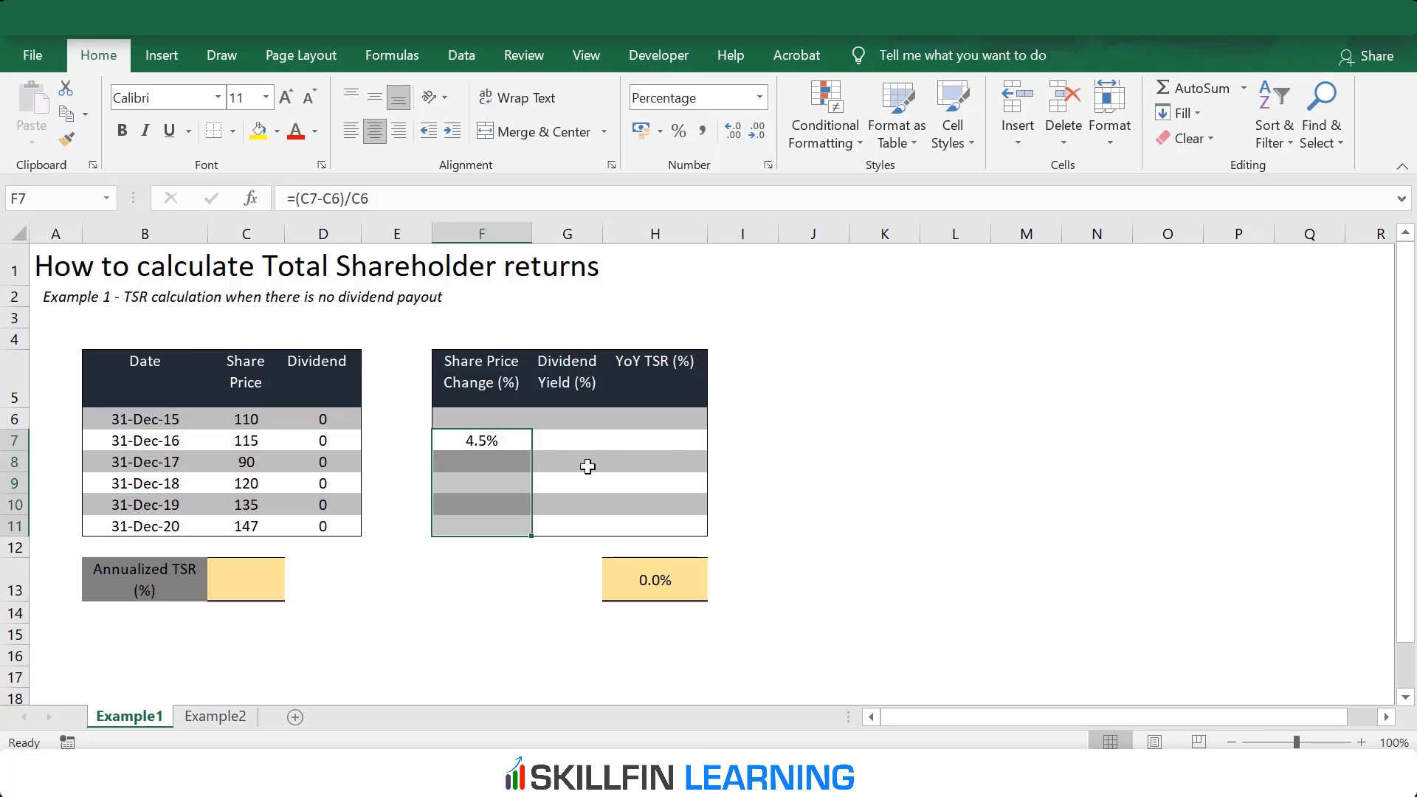
left_click(527, 445)
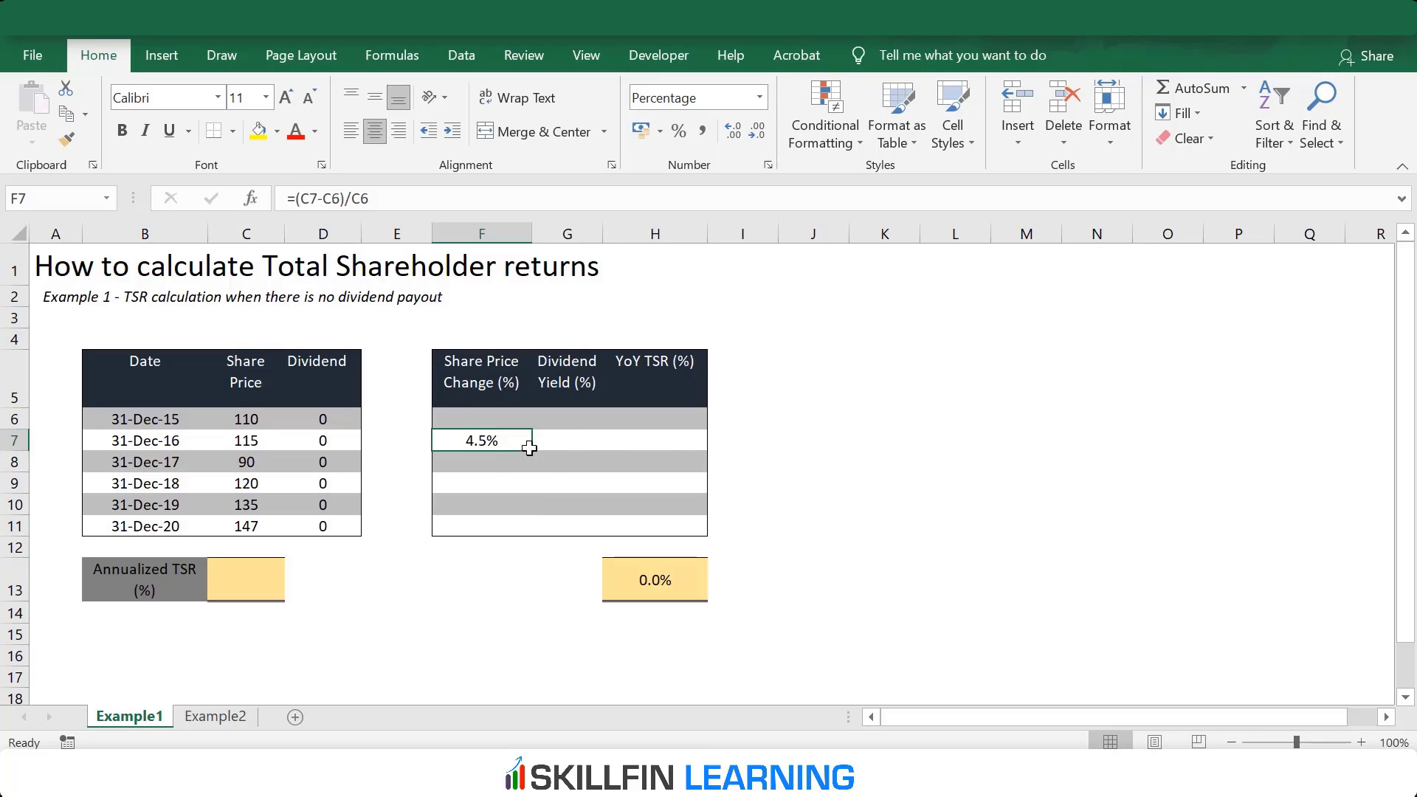
left_click(496, 524, "shift")
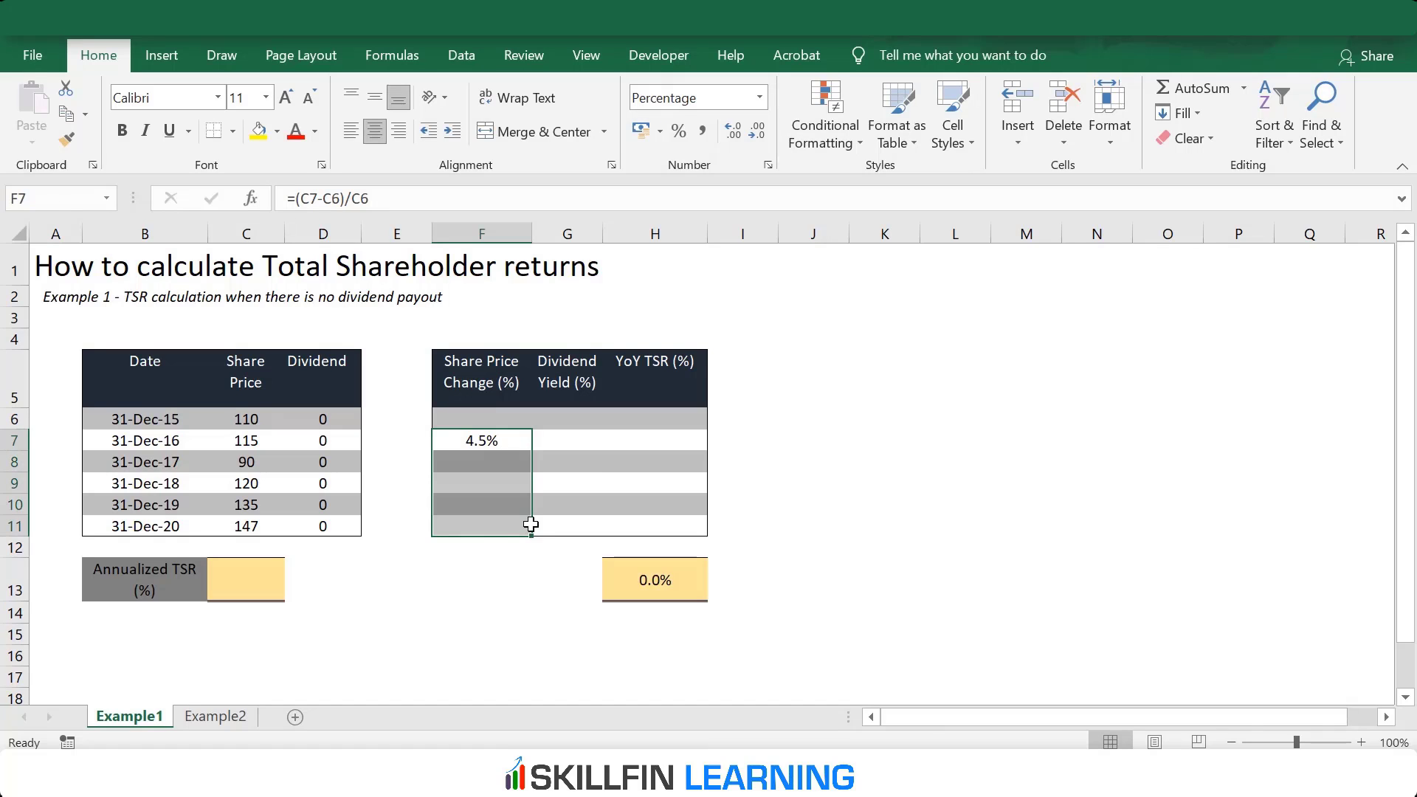
key("F2")
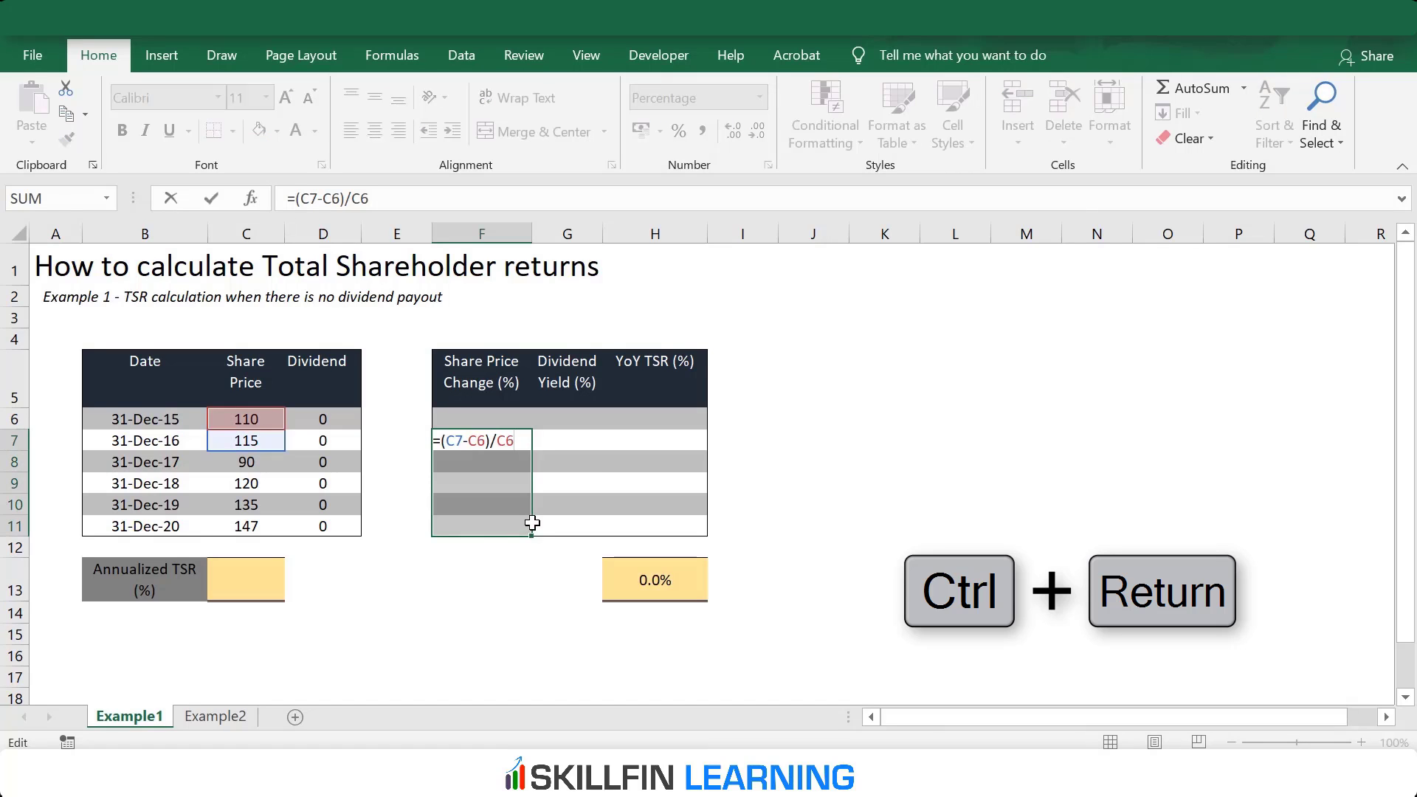
key("ctrl+Return")
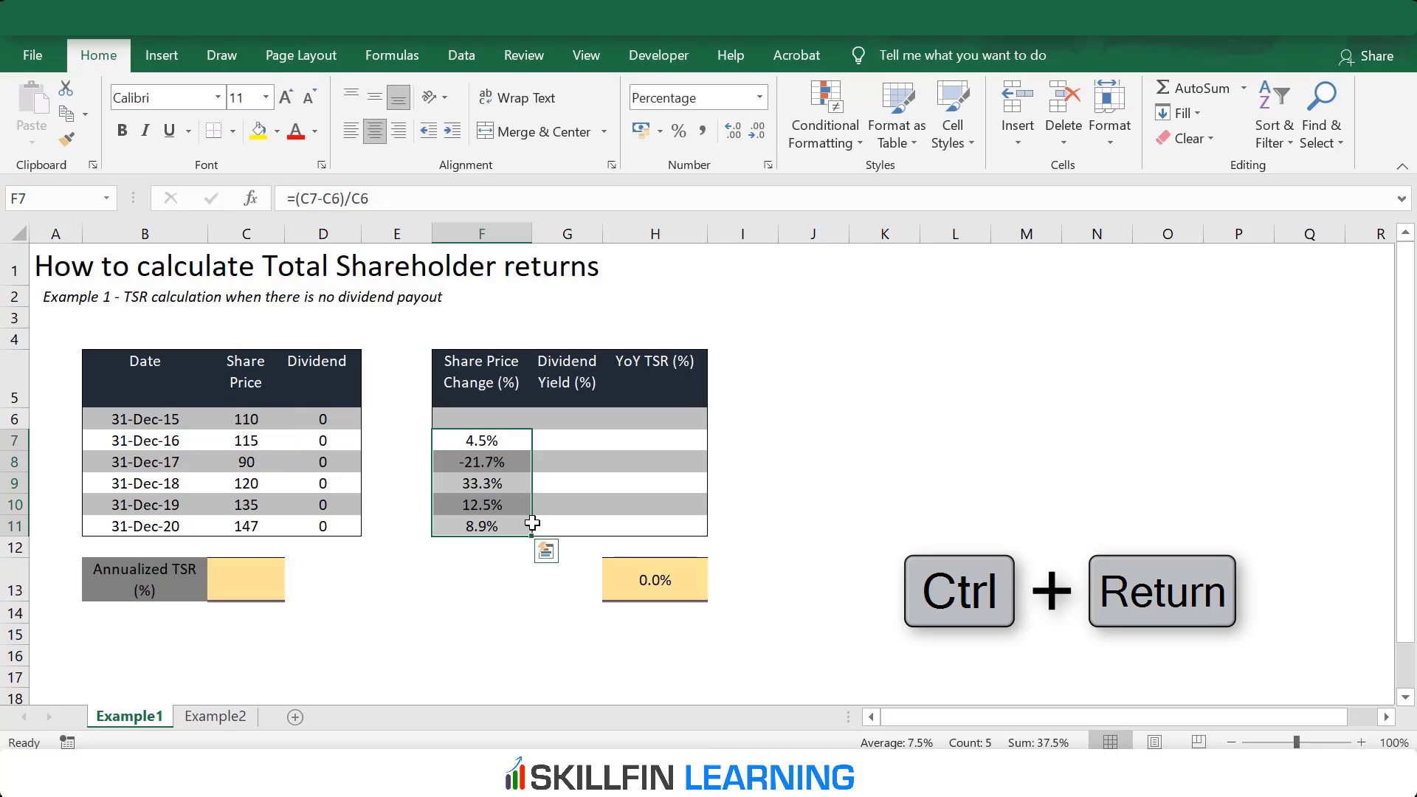
- Check the share price change formulas row by row from F7 to F11
key("Down")
key("Up")
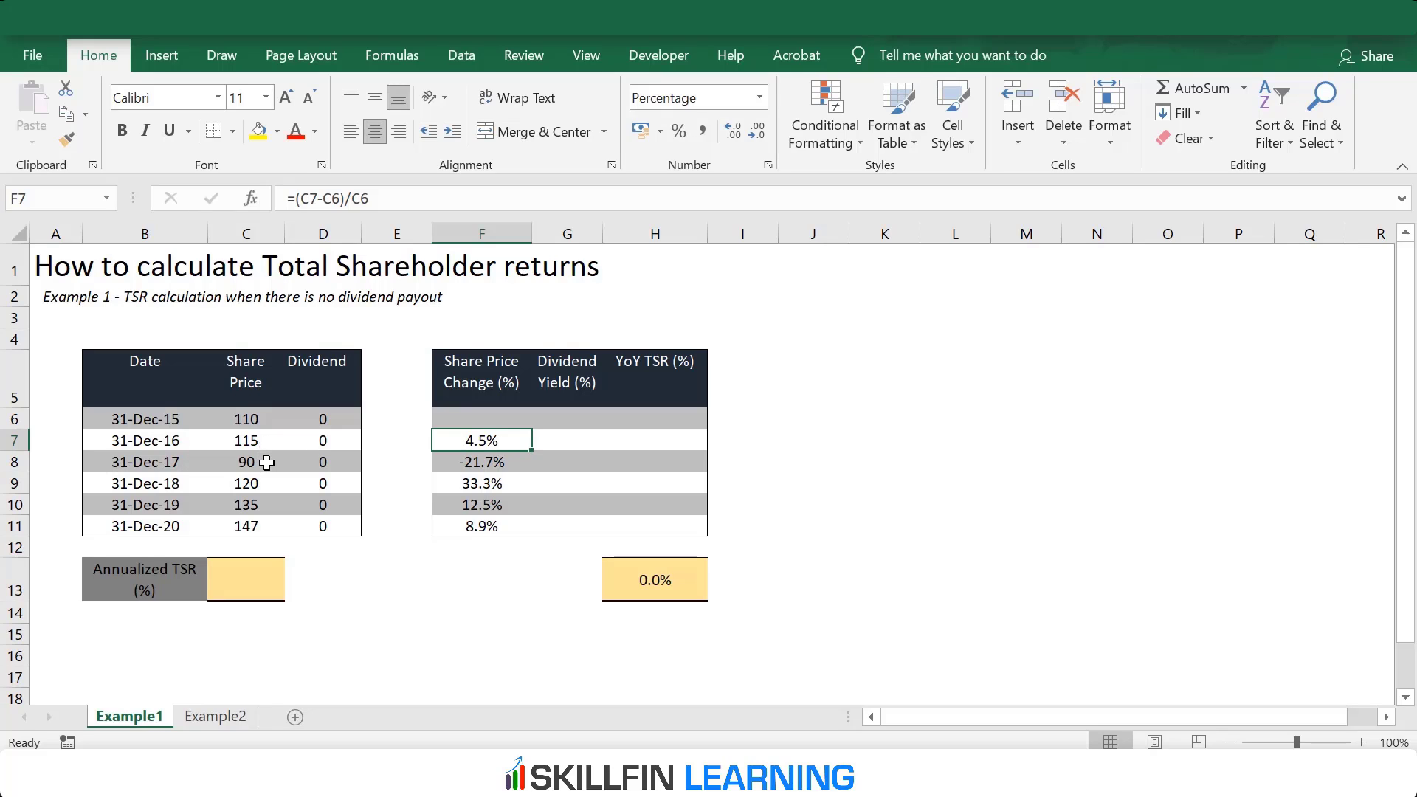
left_click(502, 465)
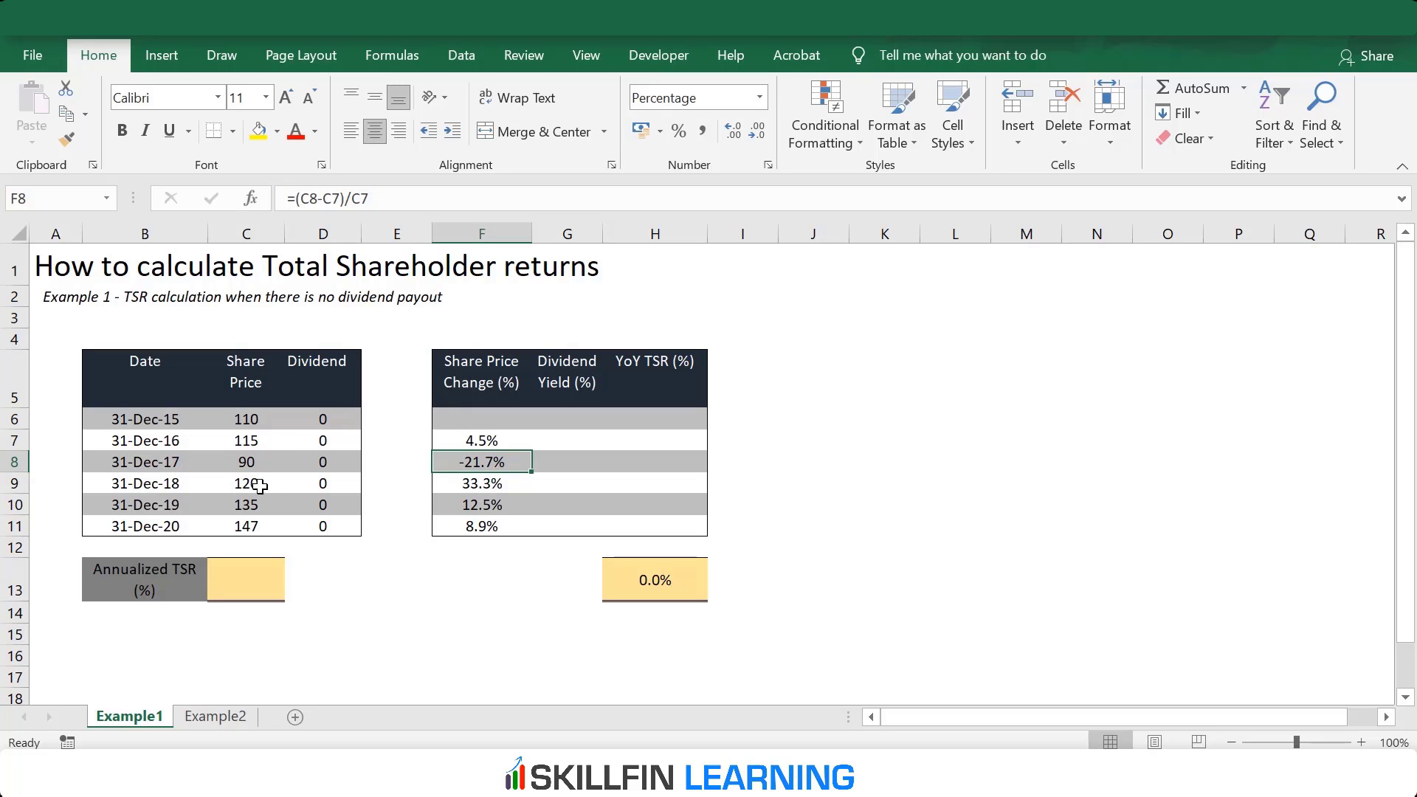
left_click(497, 488)
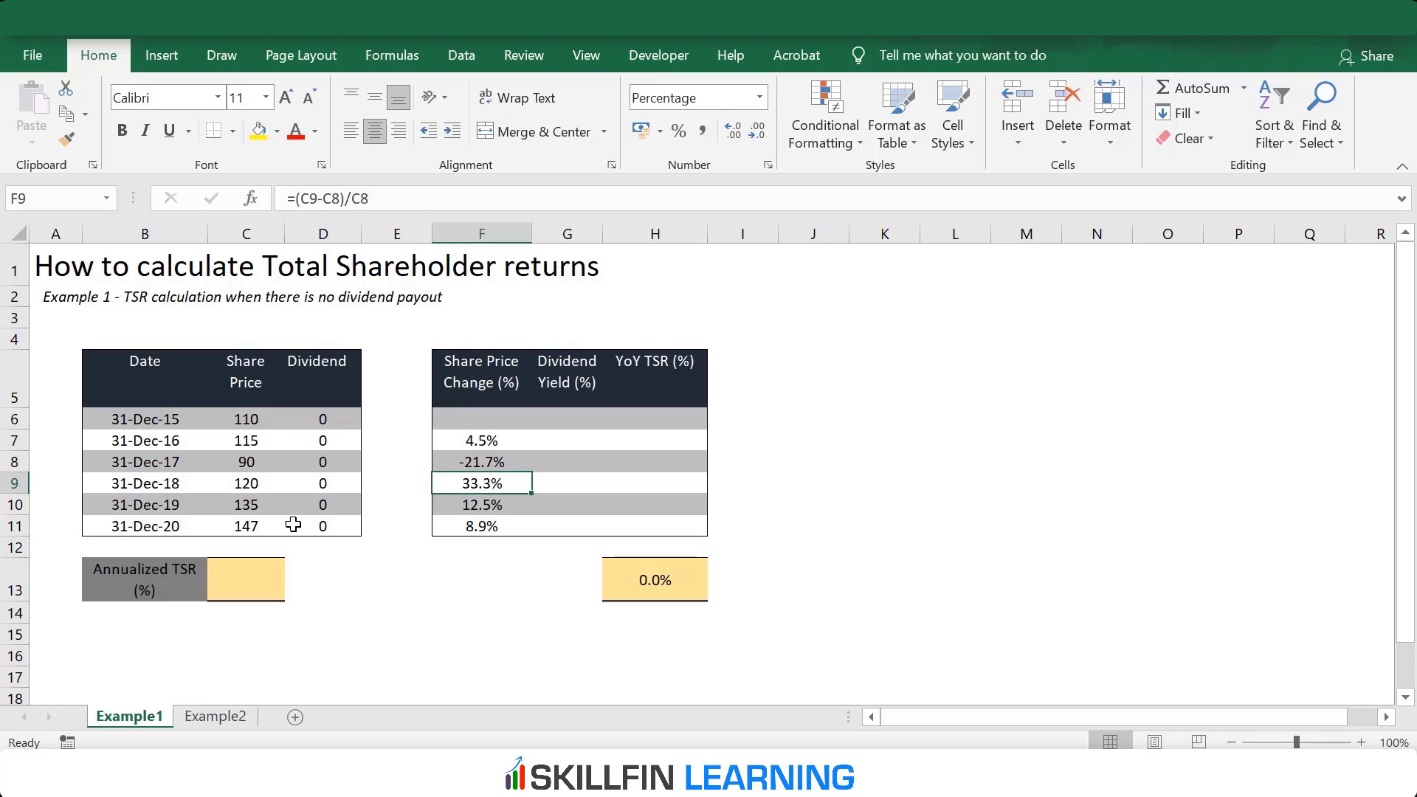
left_click(470, 507)
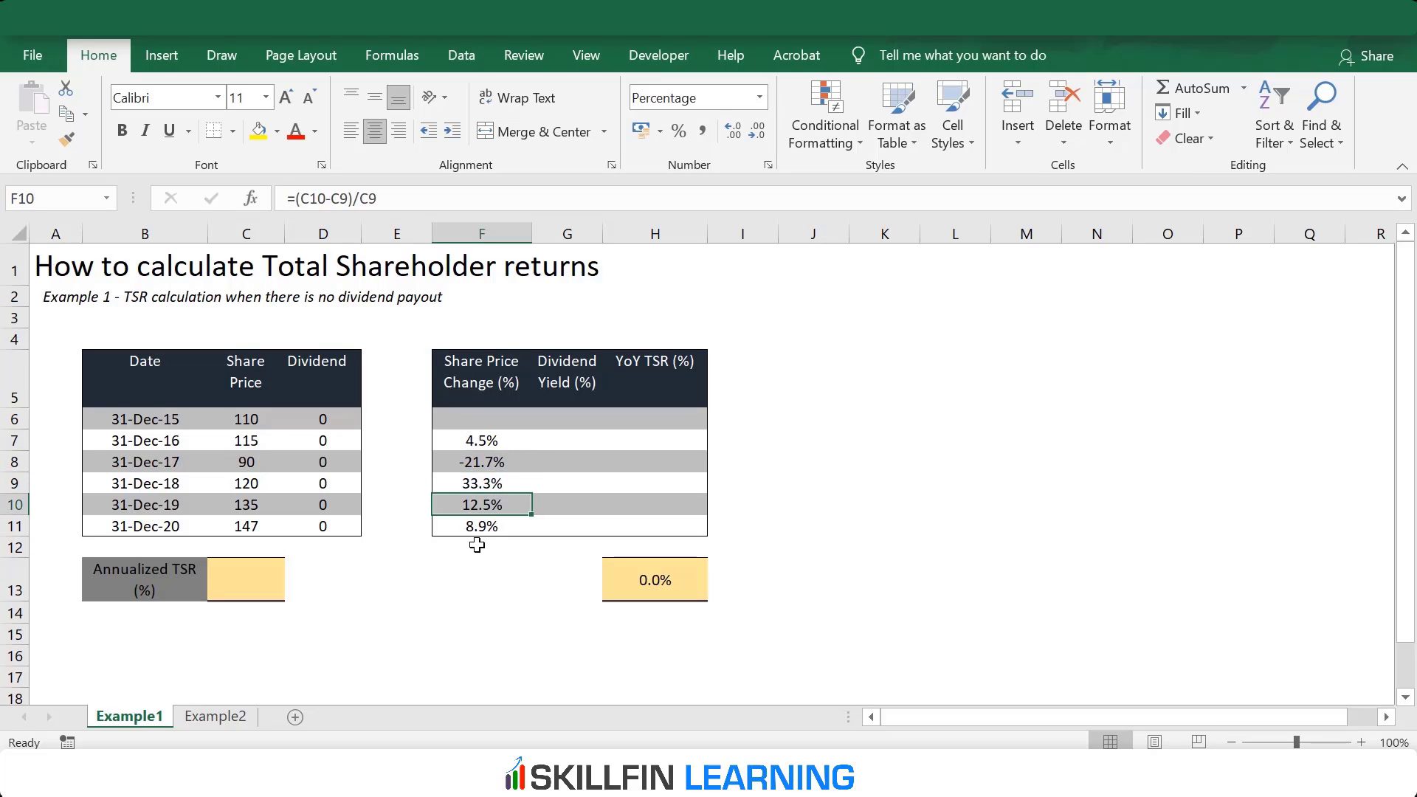
left_click(480, 528)
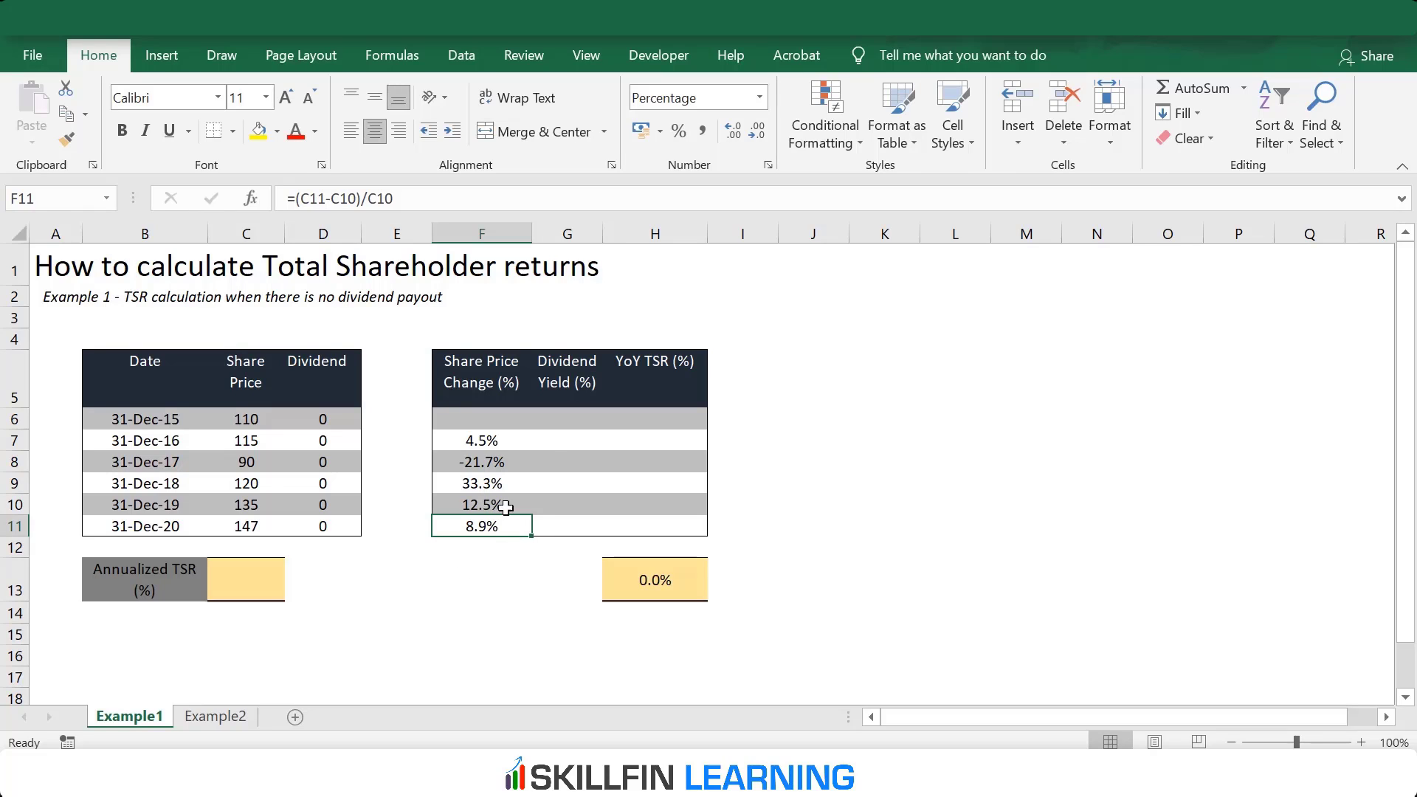
- Enter the dividend yield formula =D7/C6 in cell G7, dividing the dividend by the prior year's share price
left_click(551, 443)
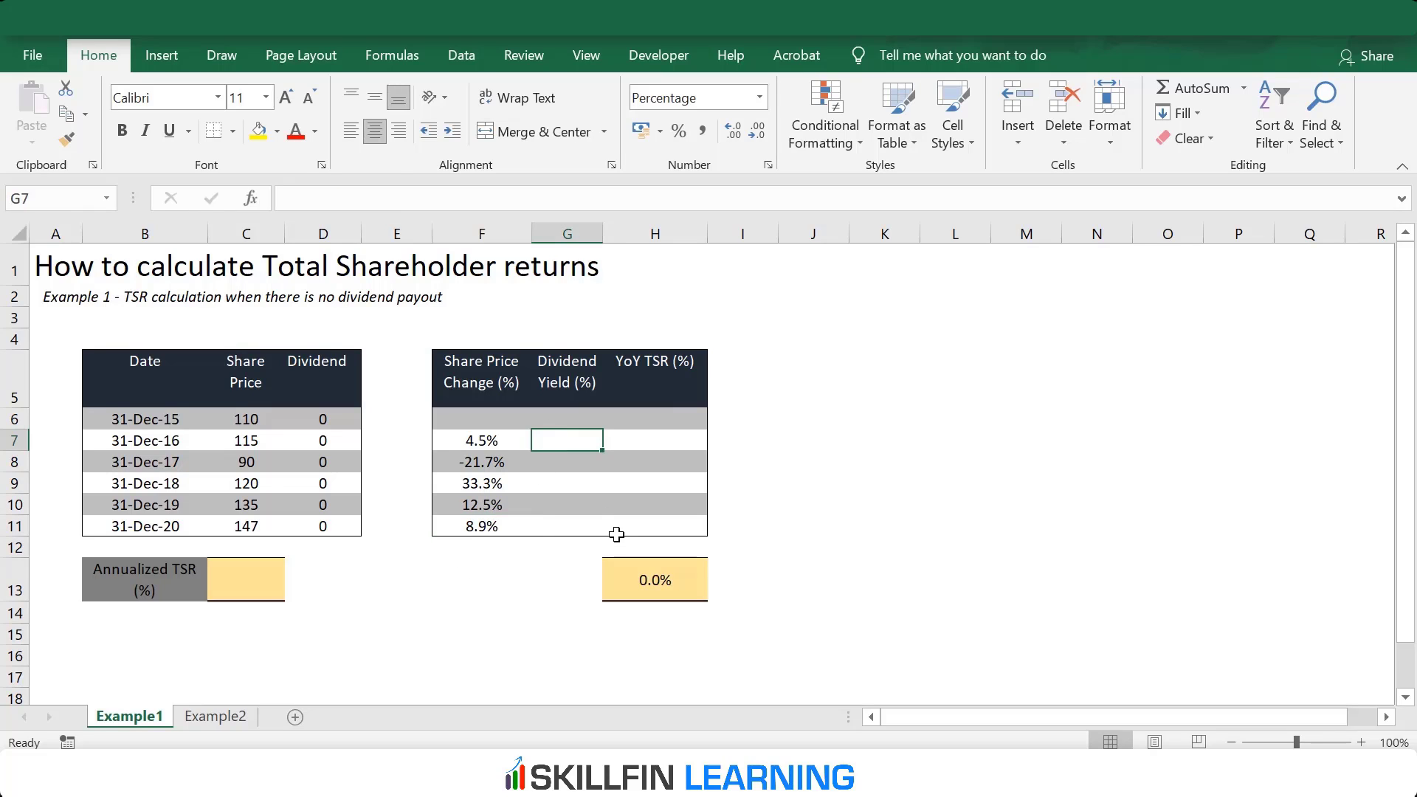
type("=")
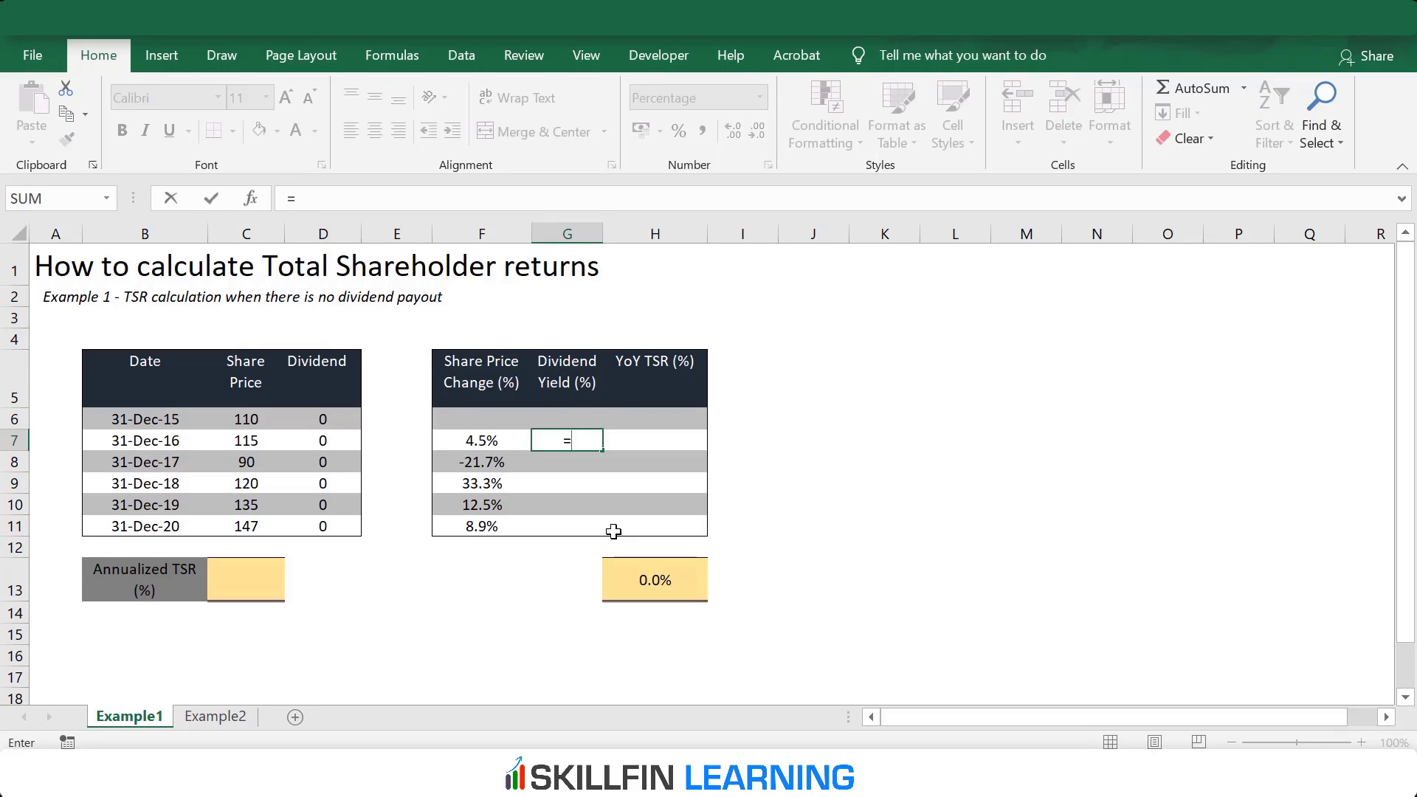
key("Left")
key("Left")
key("Left")
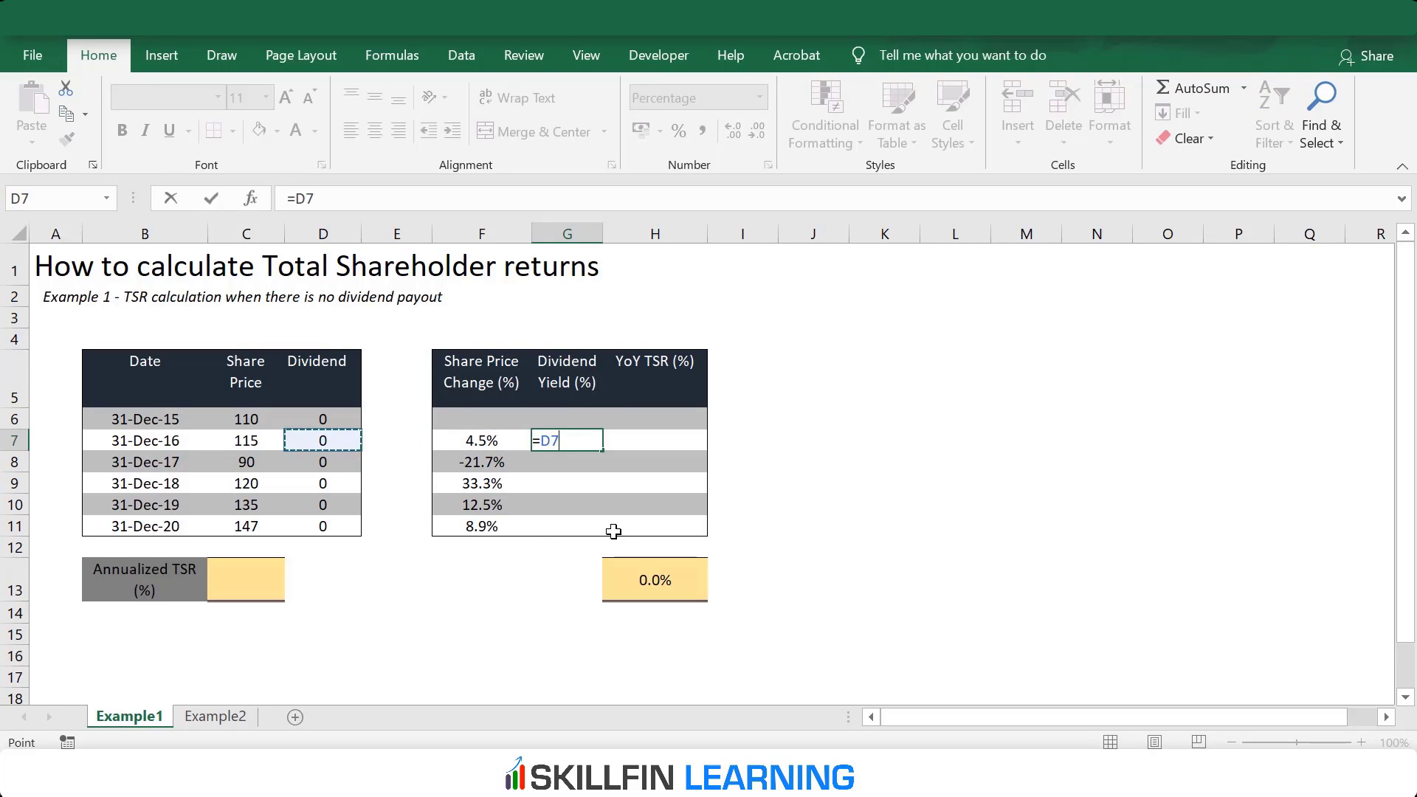
type("/")
key("Up")
key("Left")
key("Left")
key("Left")
key("Left")
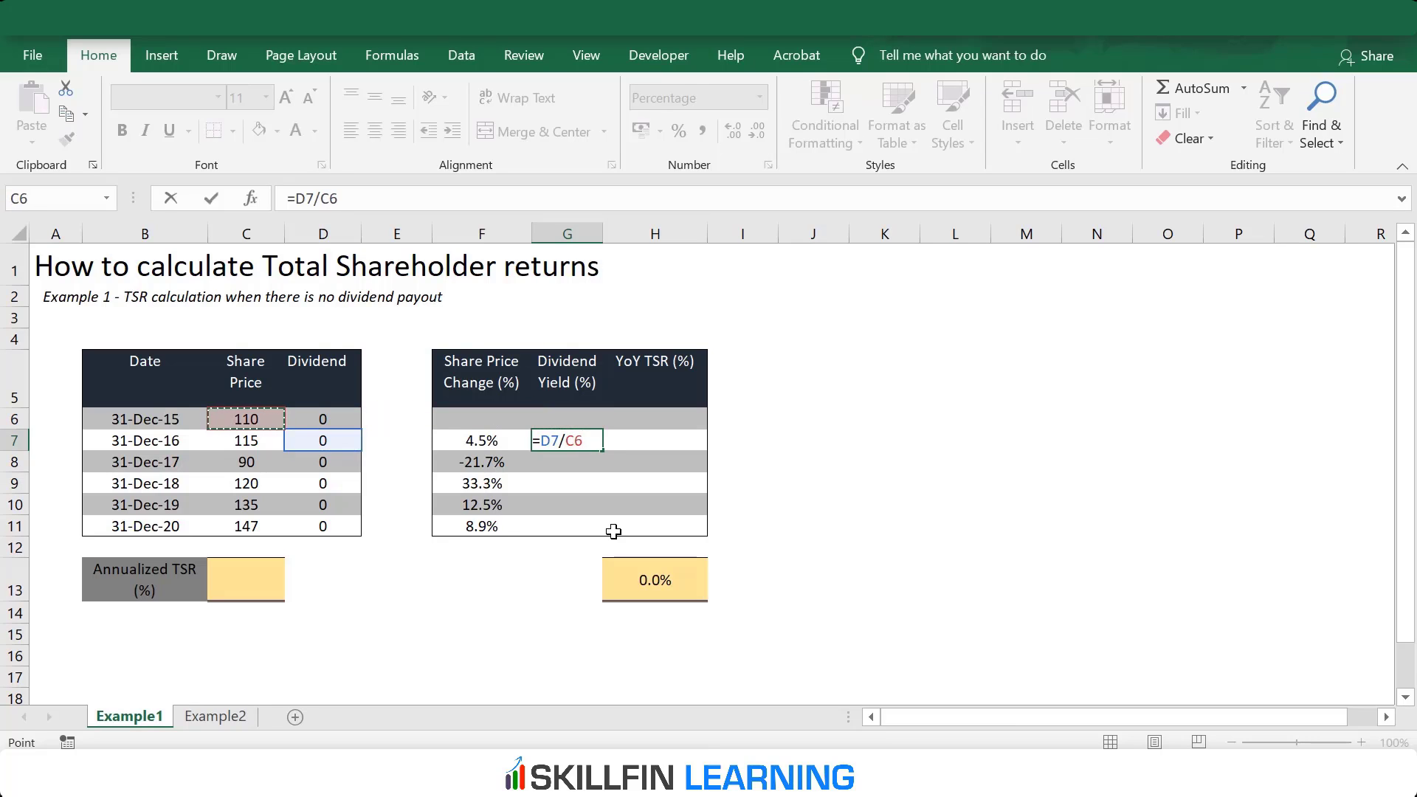
key("ctrl+Return")
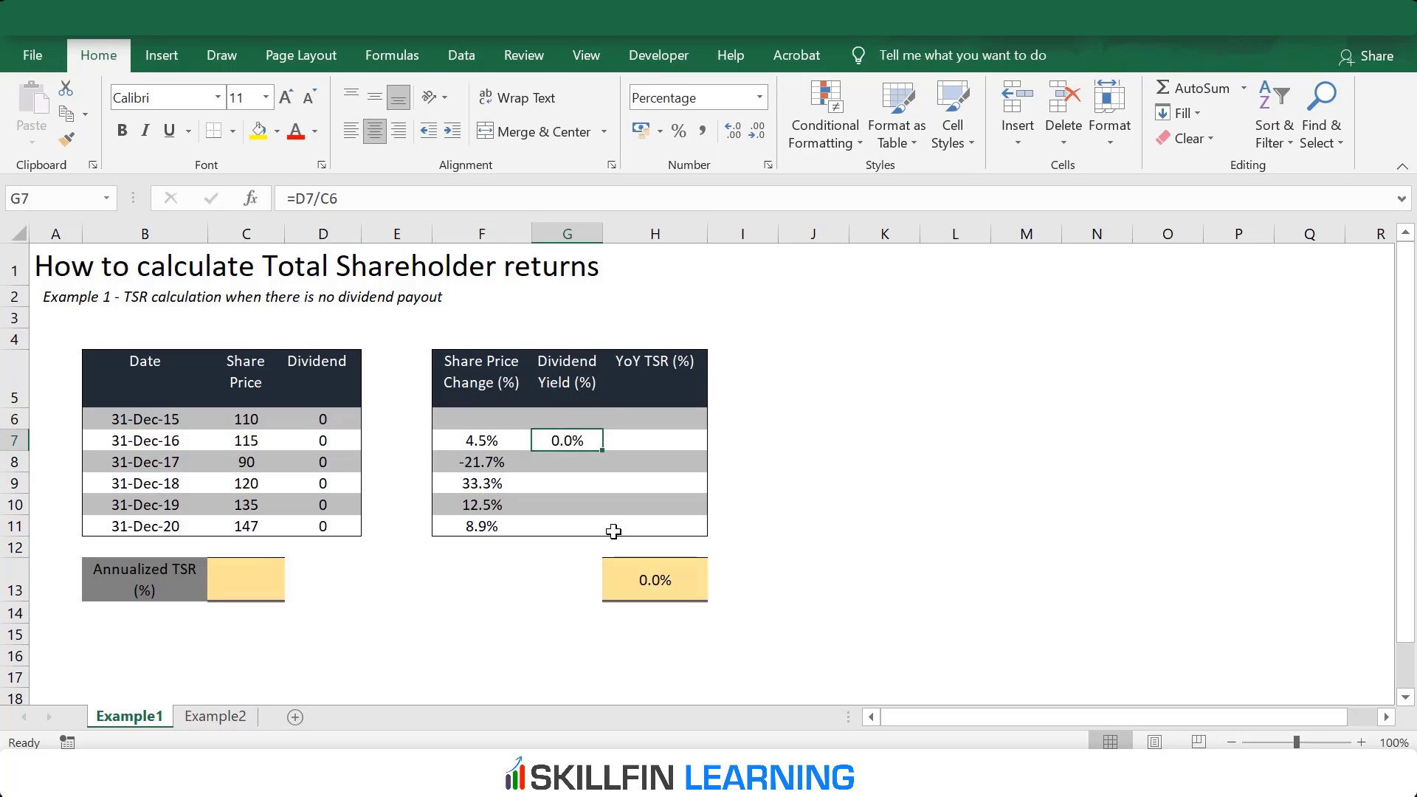
- Fill the dividend yield formula from G7 down through G11
key("shift+Down")
key("shift+Down")
key("shift+Down")
key("shift+Down")
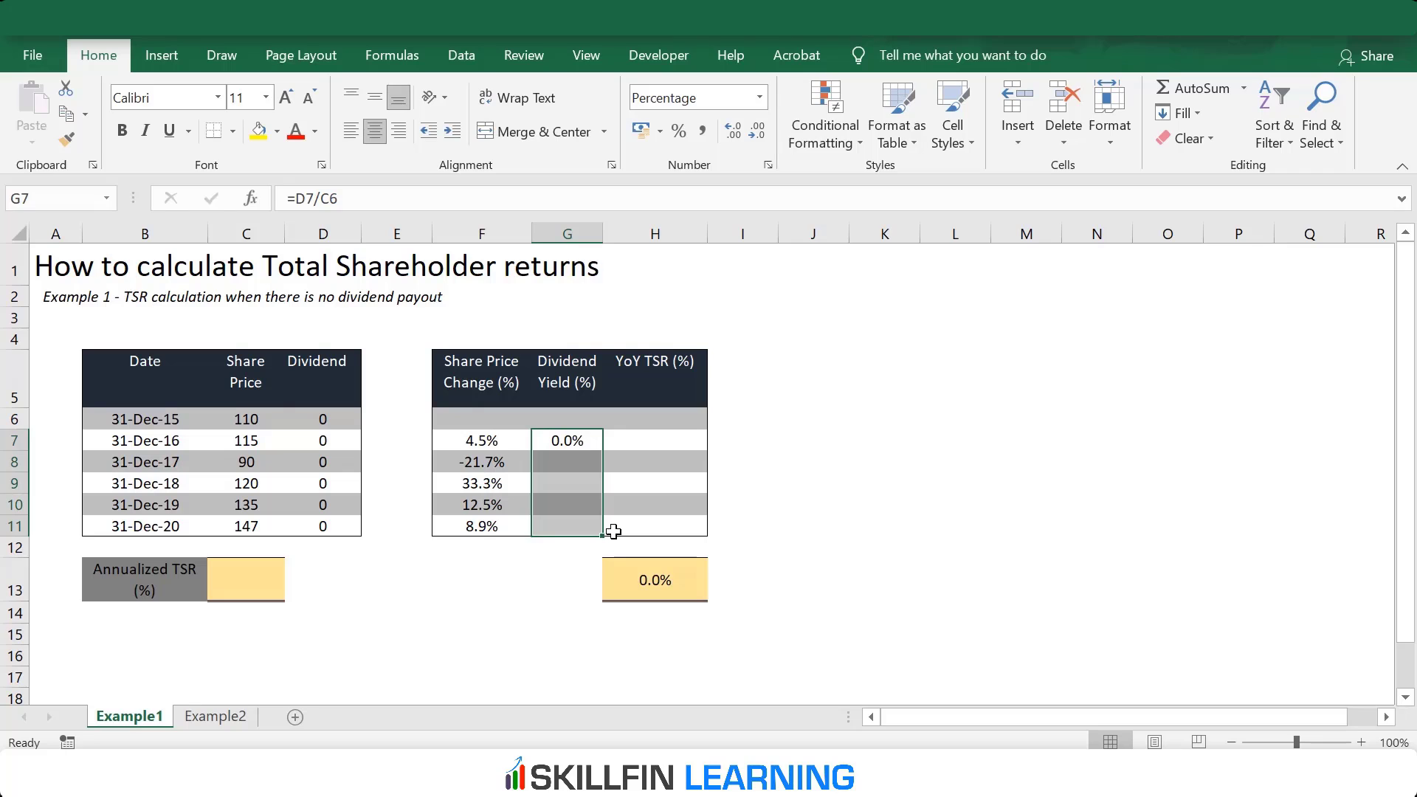
key("F2")
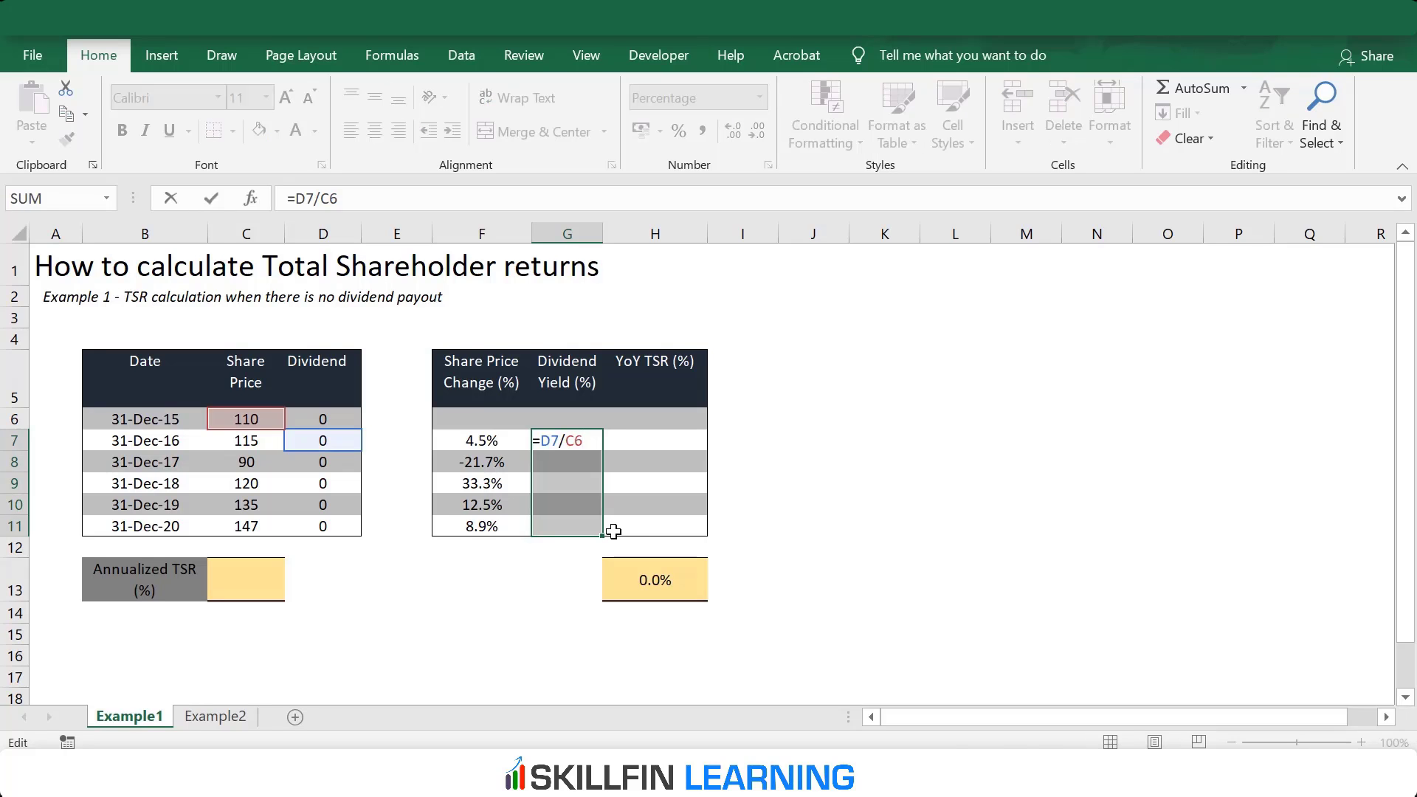
key("ctrl+Return")
- Enter the YoY TSR formula =F7+G7 in cell H7, adding share price change and dividend yield
key("Right")
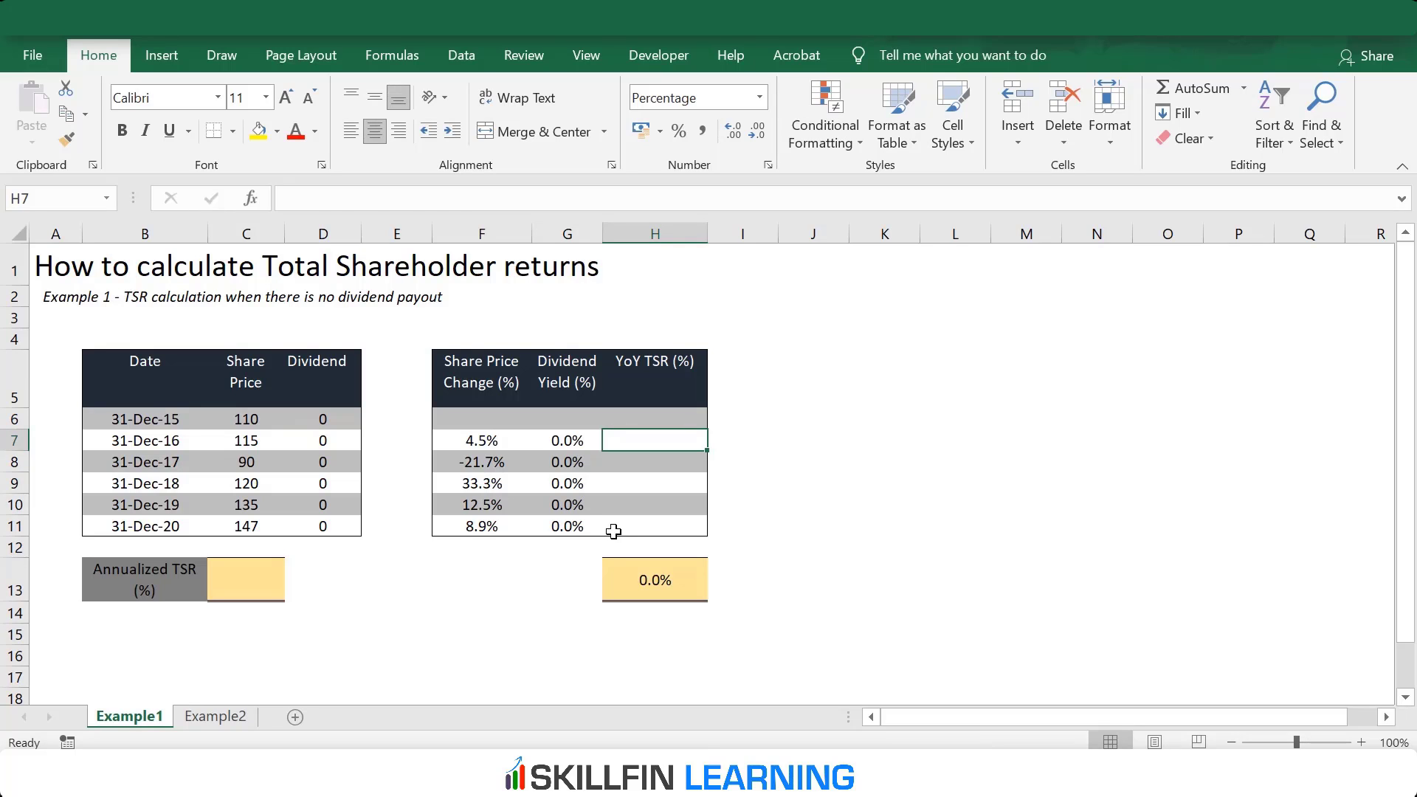
scroll(614, 531, "down", 2)
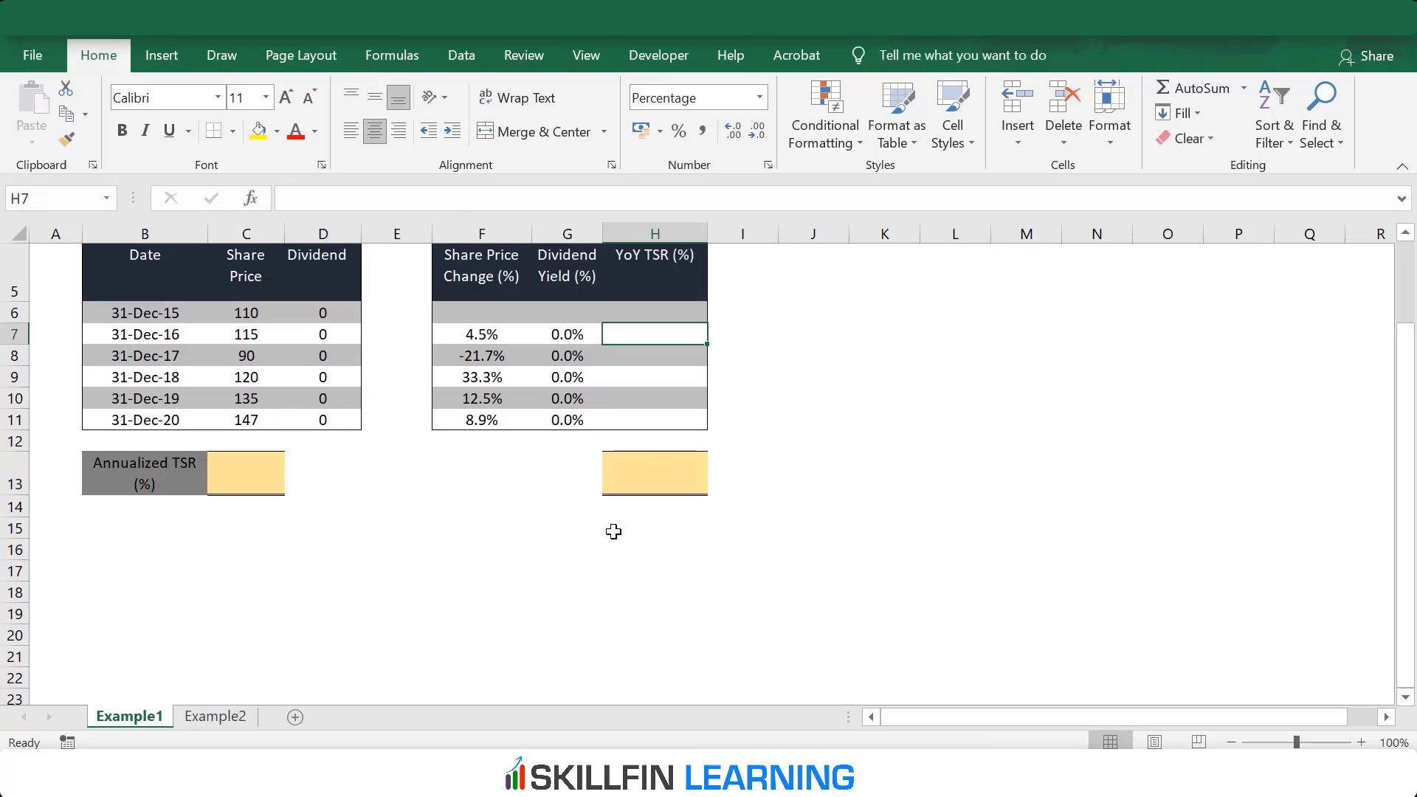
type("=")
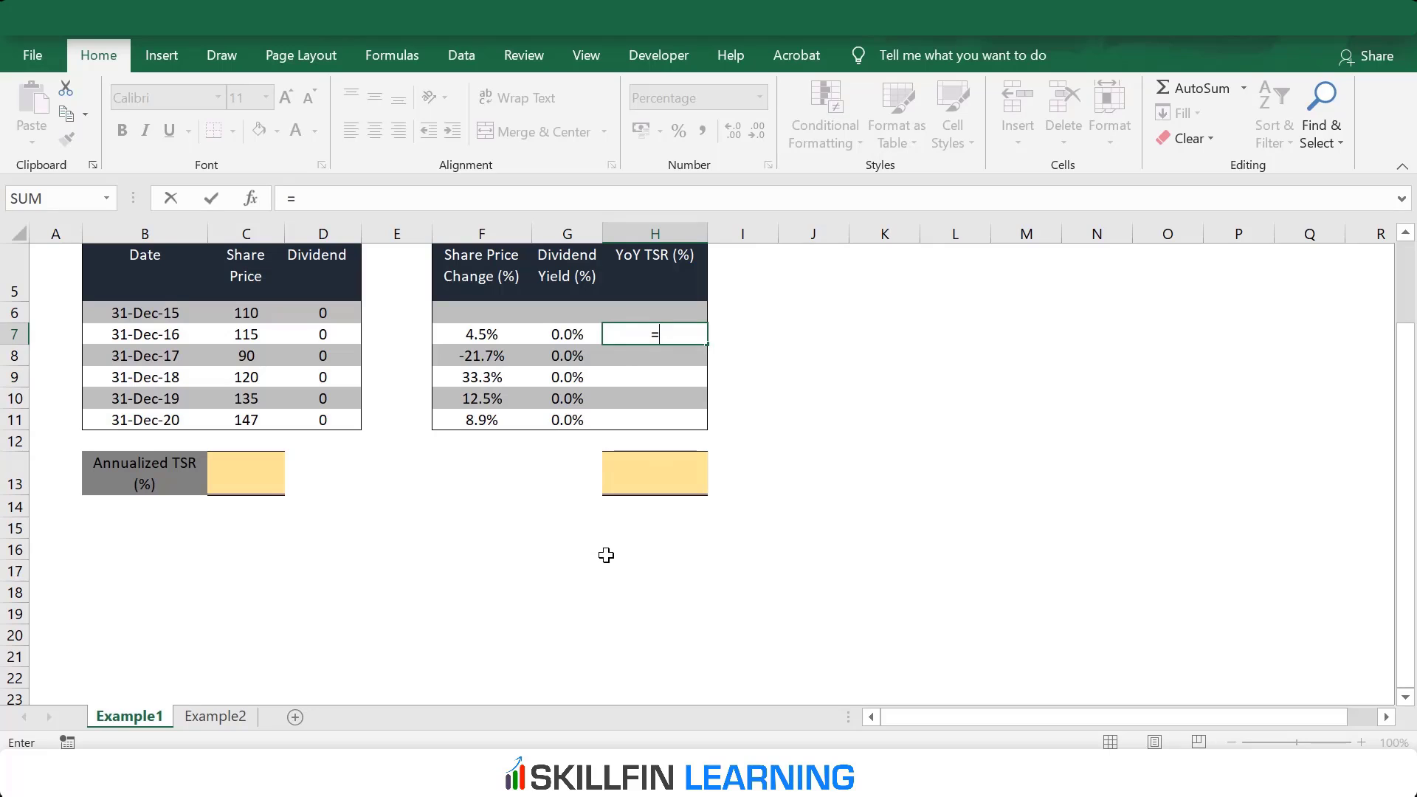
key("Left")
key("Left")
type("+")
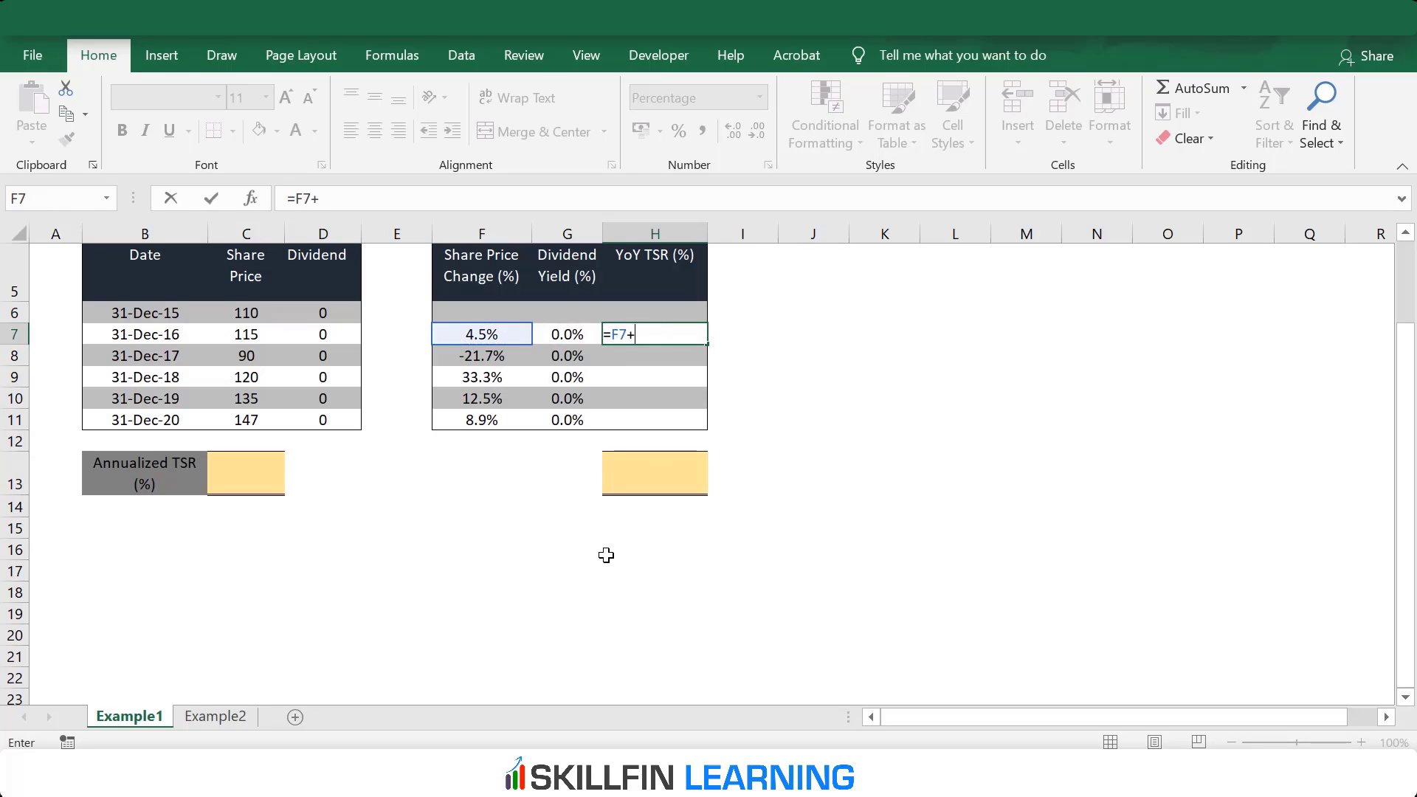
key("Left")
key("Return")
key("Up")
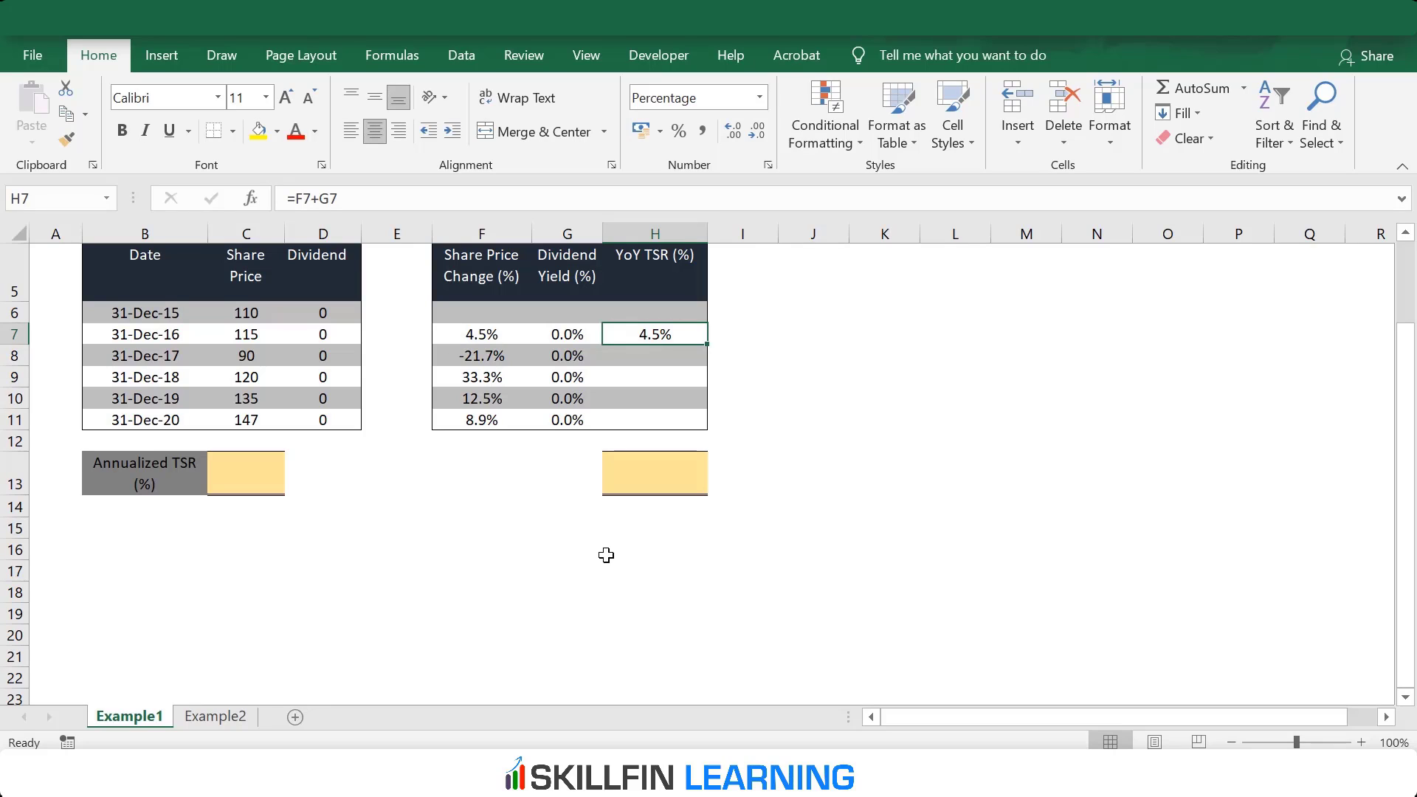
- Fill the YoY TSR formula from H7 down through H11
key("ctrl+c")
key("Escape")
key("shift+Down")
key("shift+Down")
key("shift+Down")
key("shift+Down")
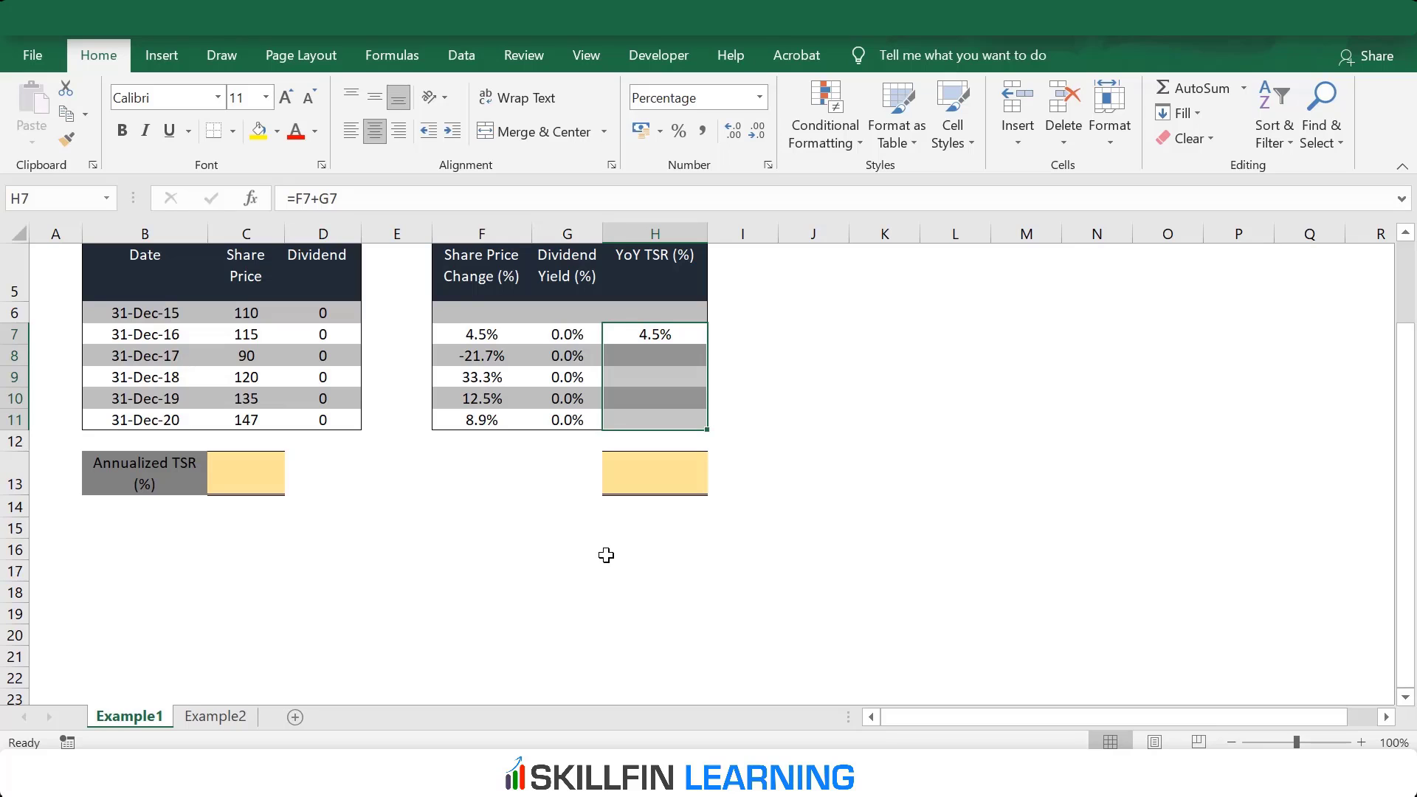
key("F2")
key("ctrl+Return")
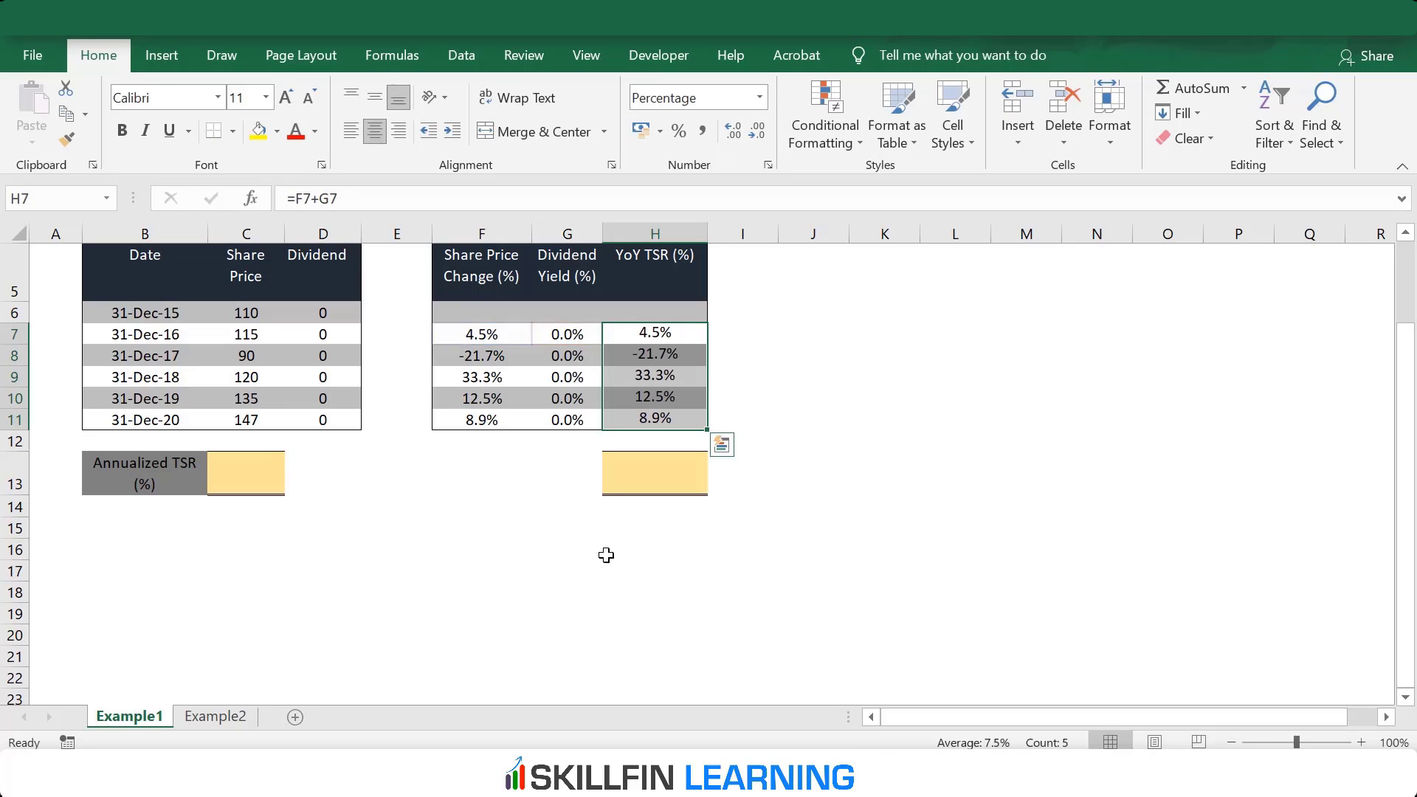
key("Down")
key("Down")
key("Down")
key("Down")
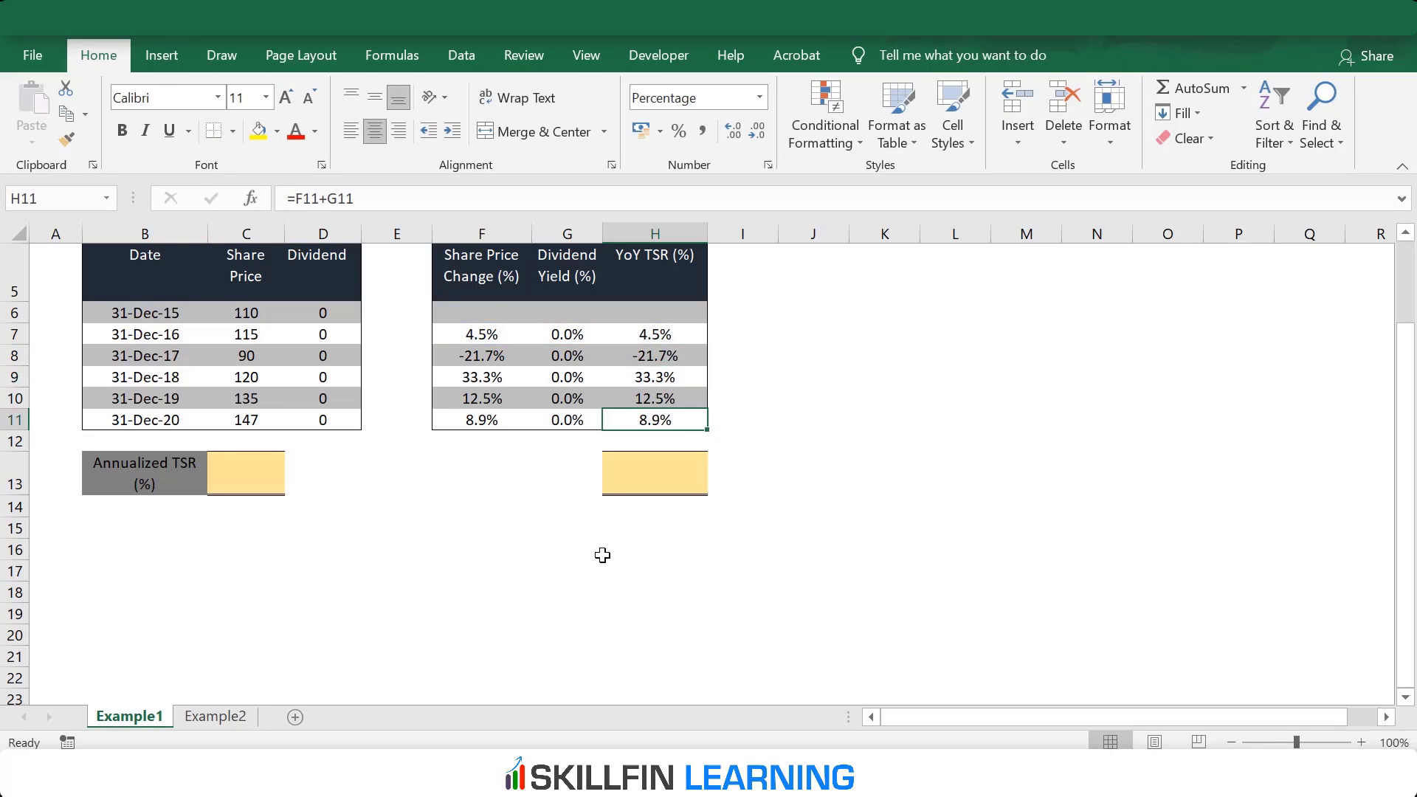
key("alt")
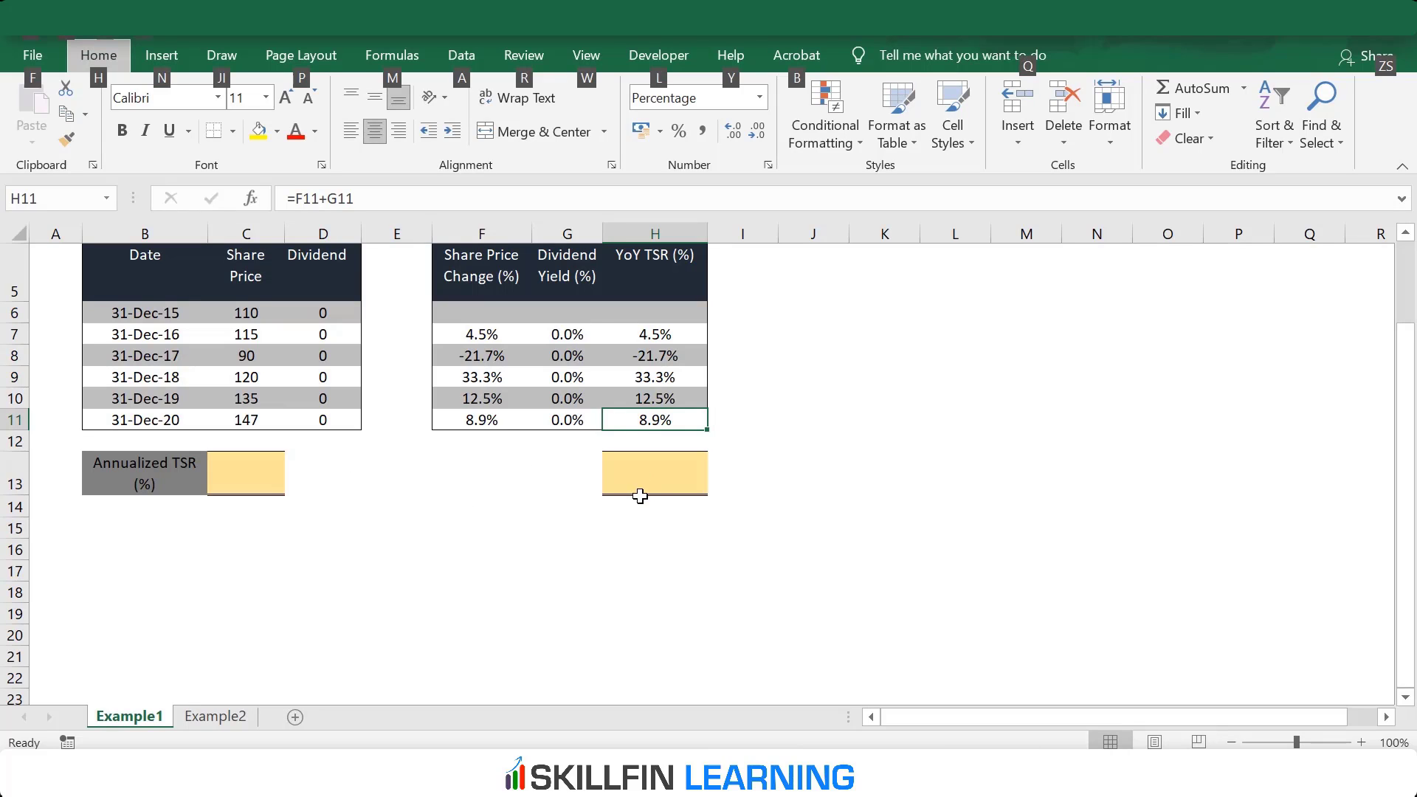
key("alt")
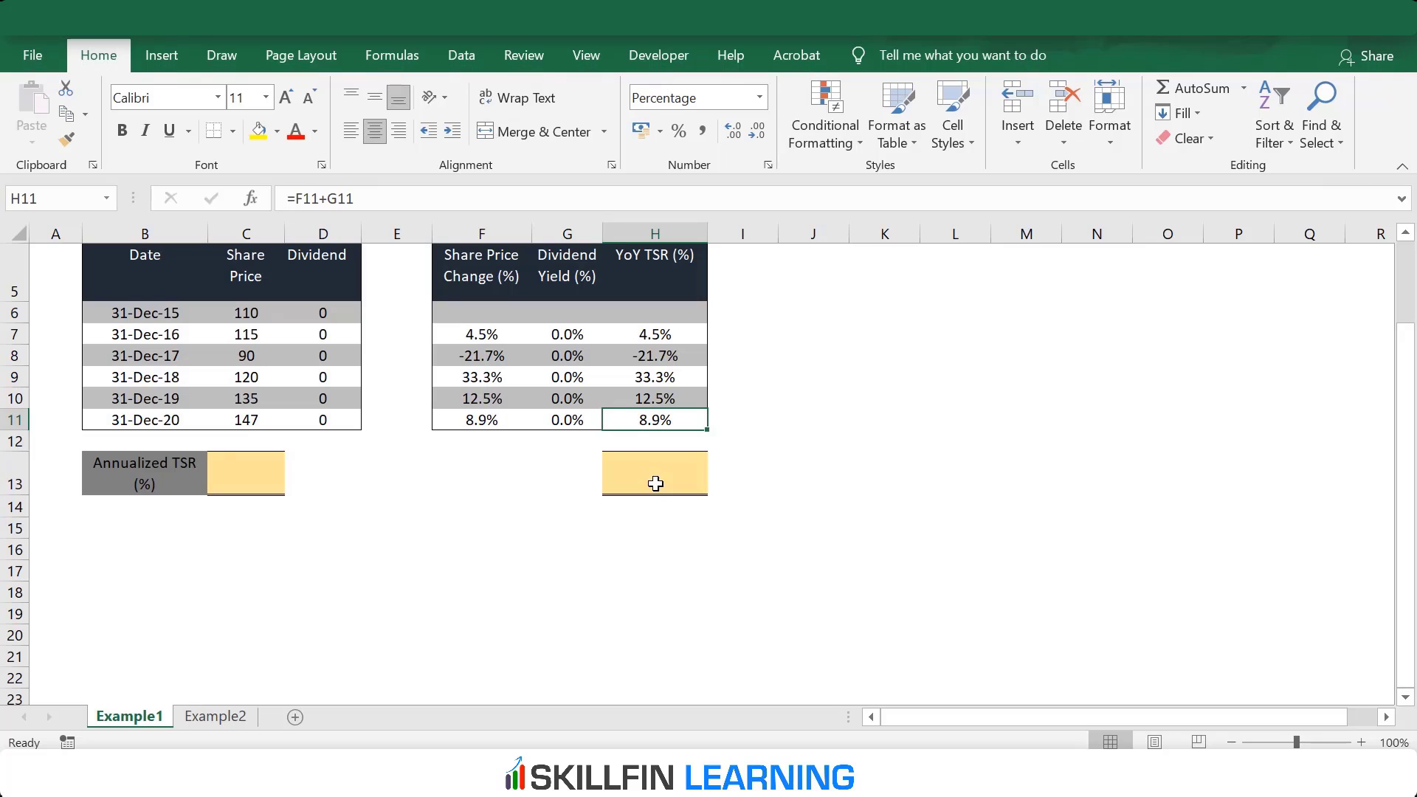
- Enter the array formula =GEOMEAN(1+H7:H11)-1 in cell H13 and format the cell as a percentage with one decimal place
left_click(651, 480)
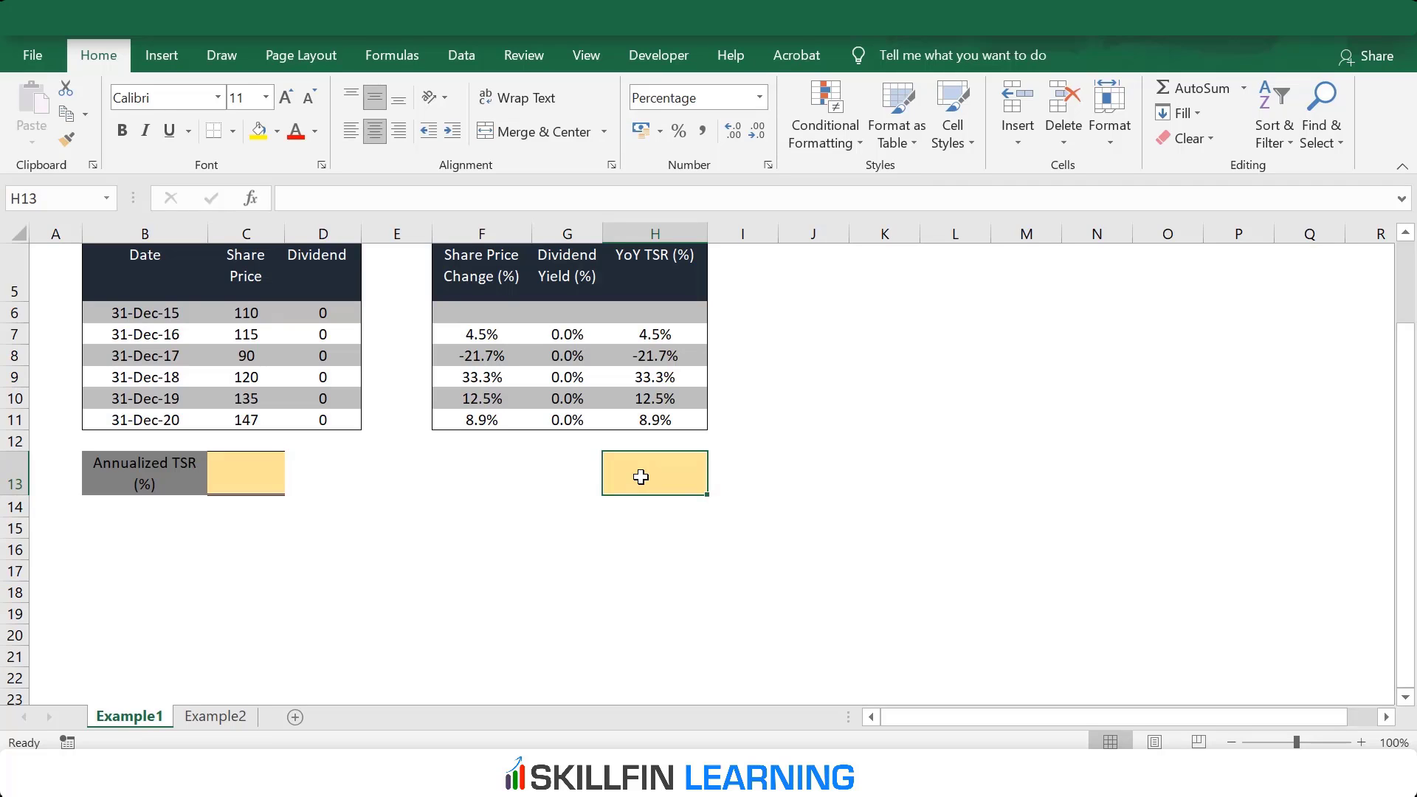
type("=")
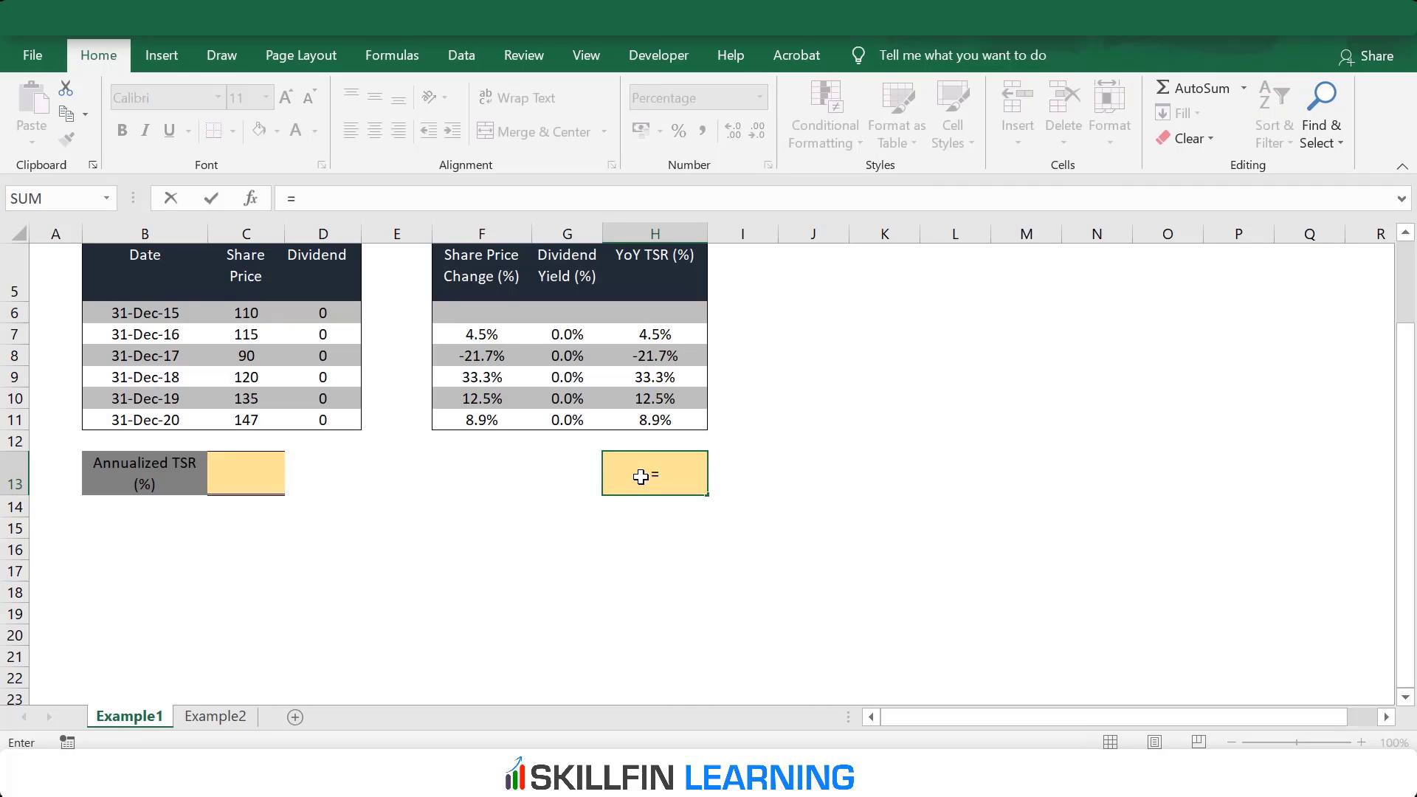
type("geome")
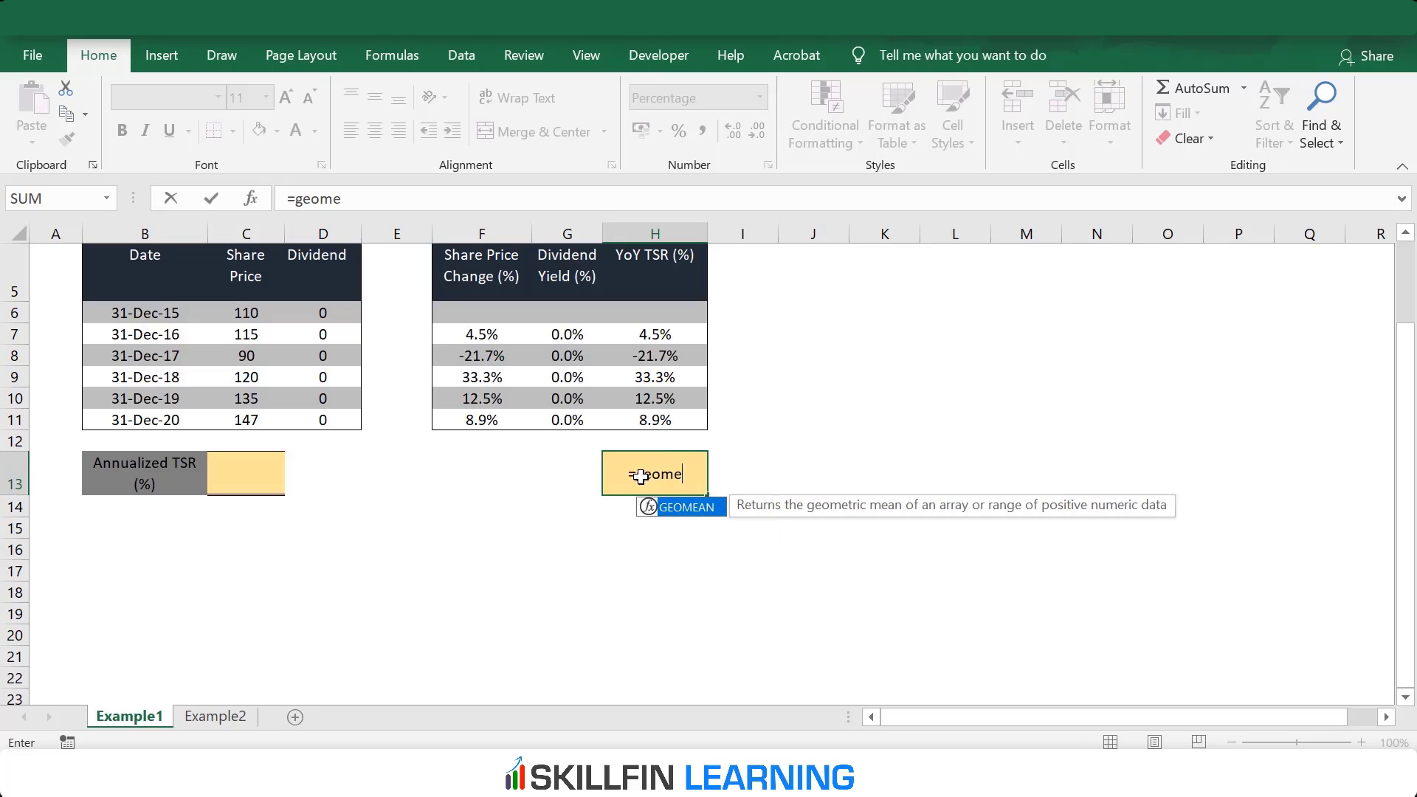
type("an(1+")
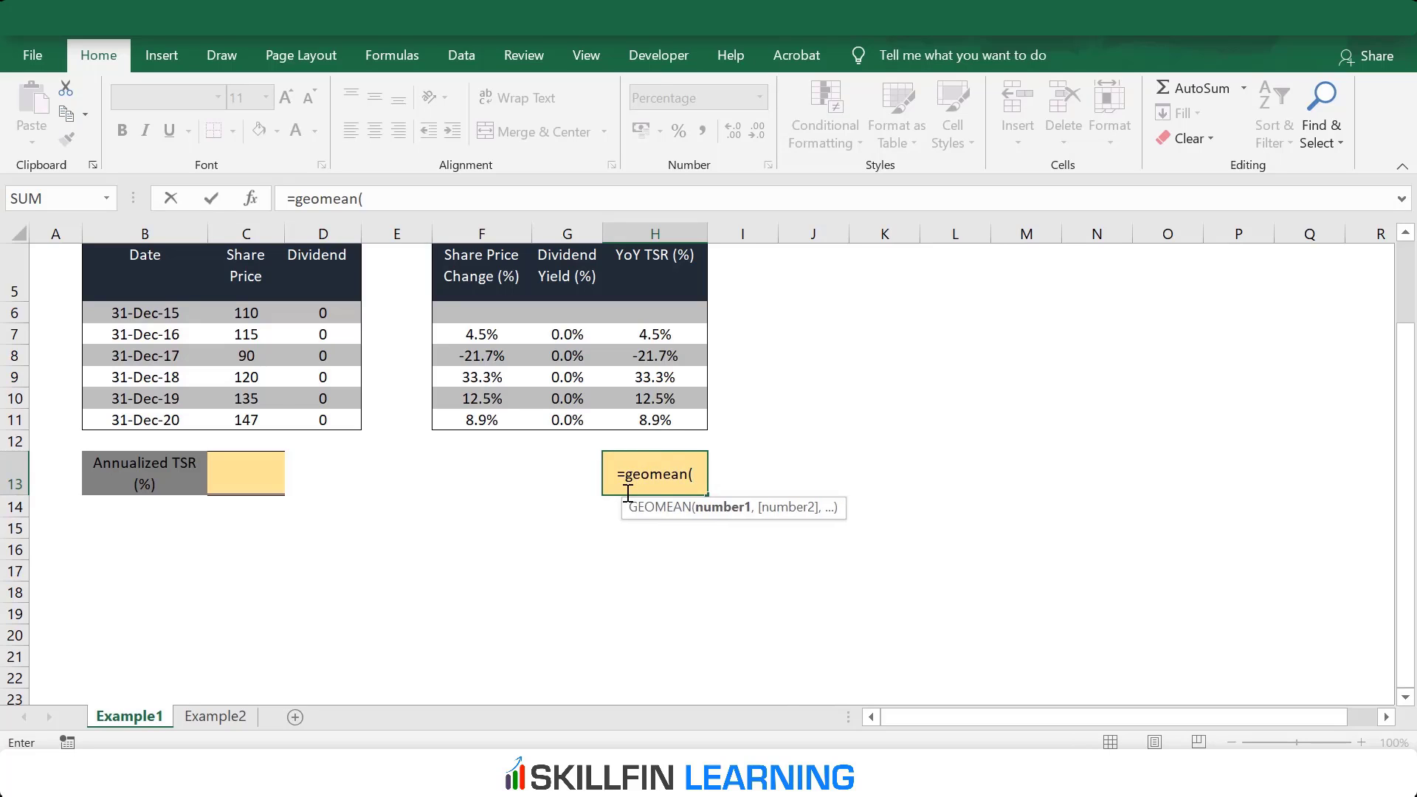
key("Up")
key("Up")
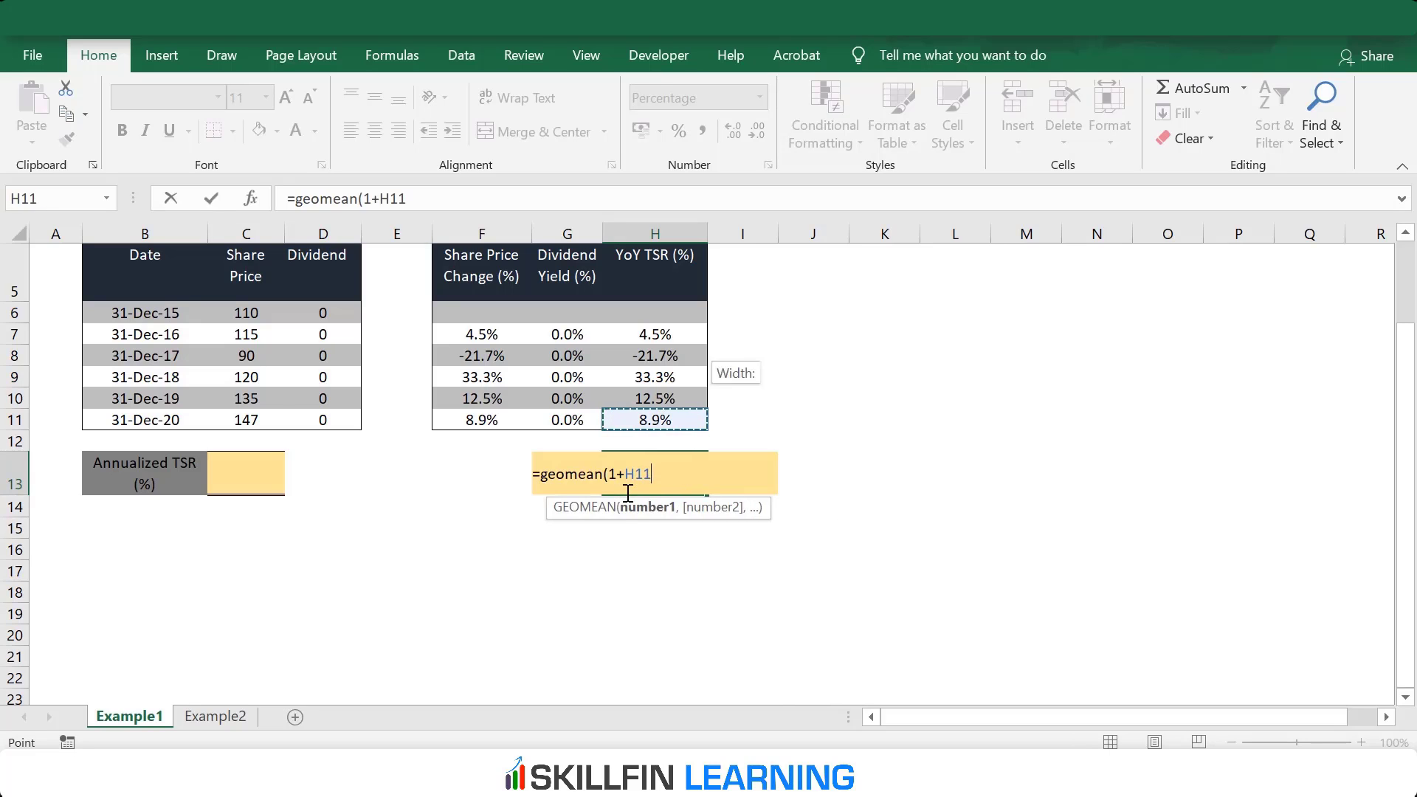
key("shift+Up")
key("shift+Up")
key("shift+Up")
key("shift+Up")
type(")")
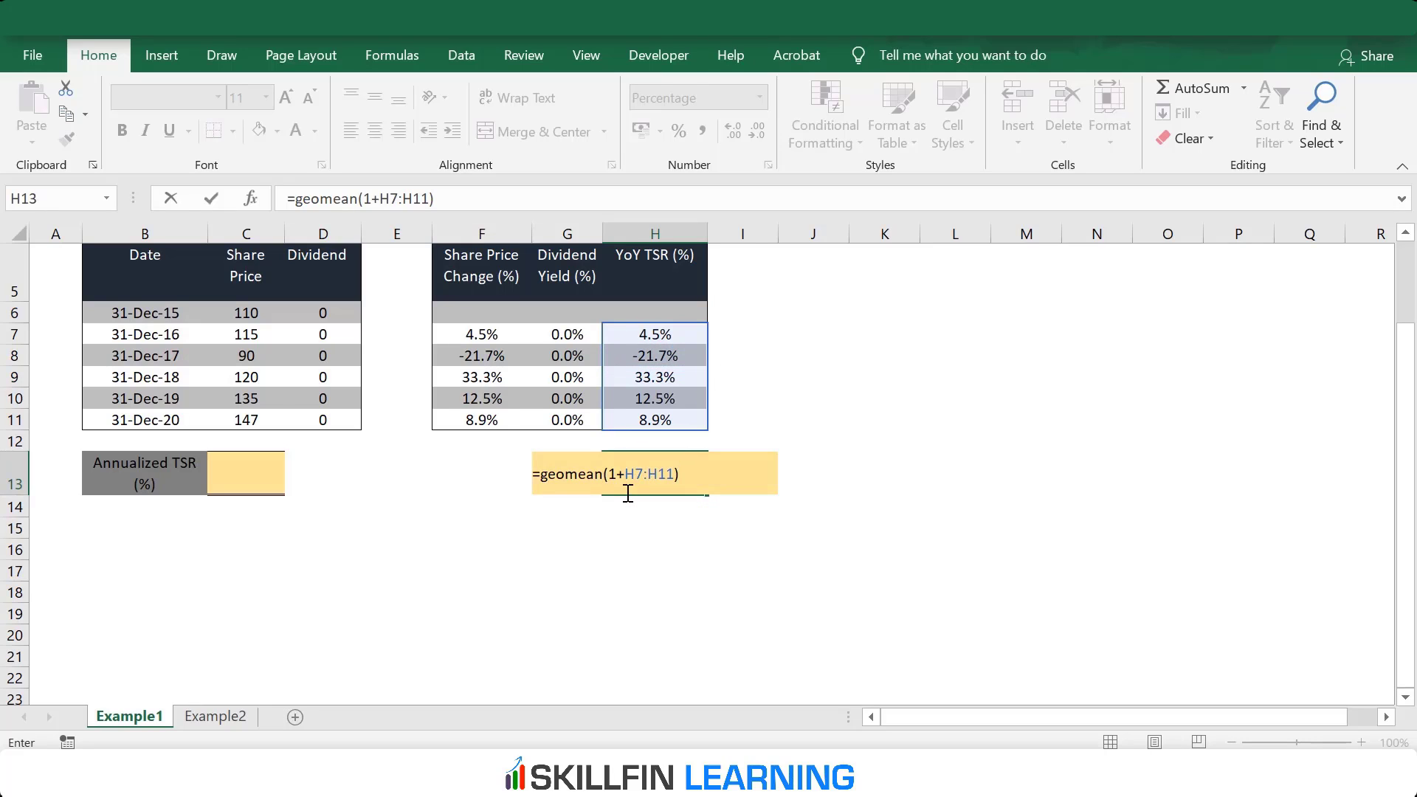
type("-1")
key("ctrl+shift+Return")
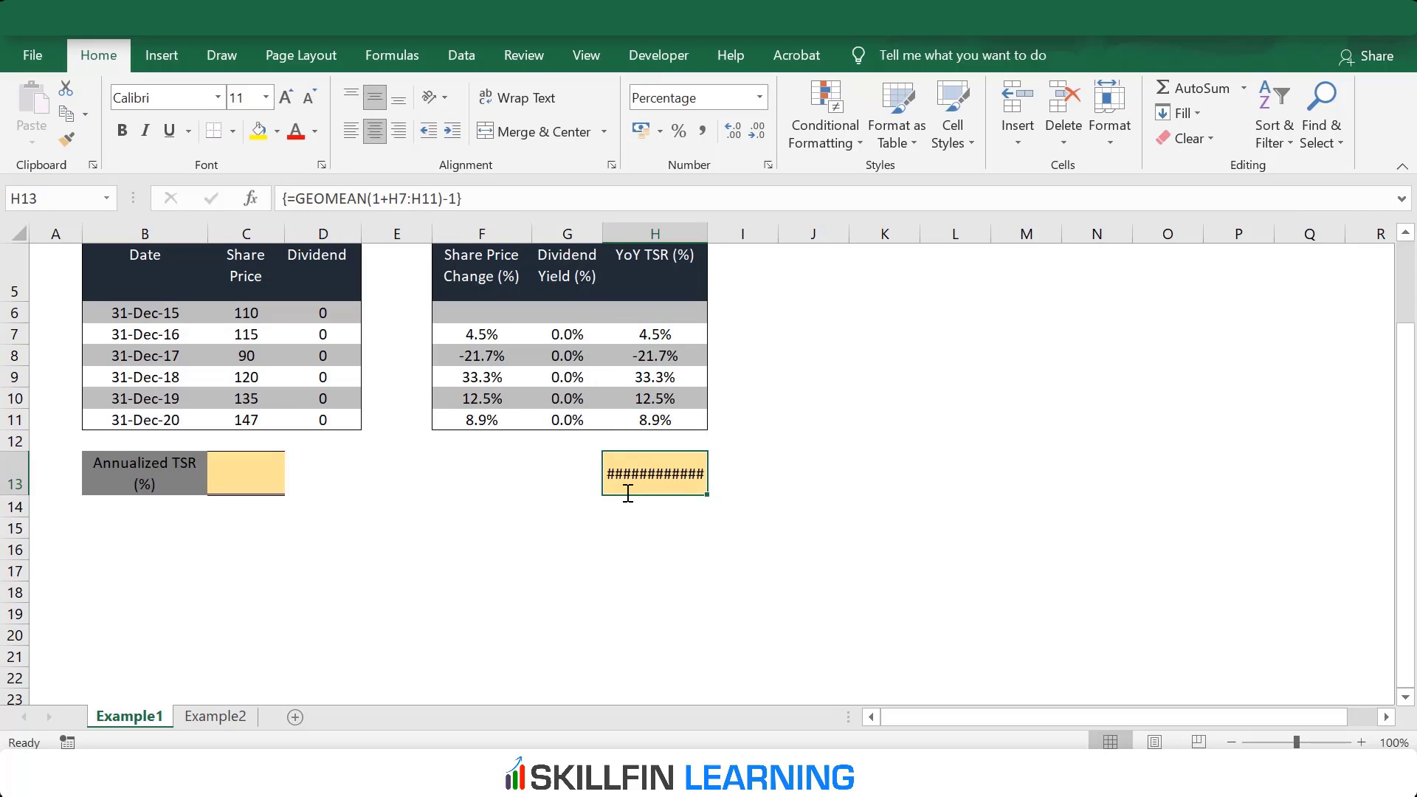
left_click(679, 133)
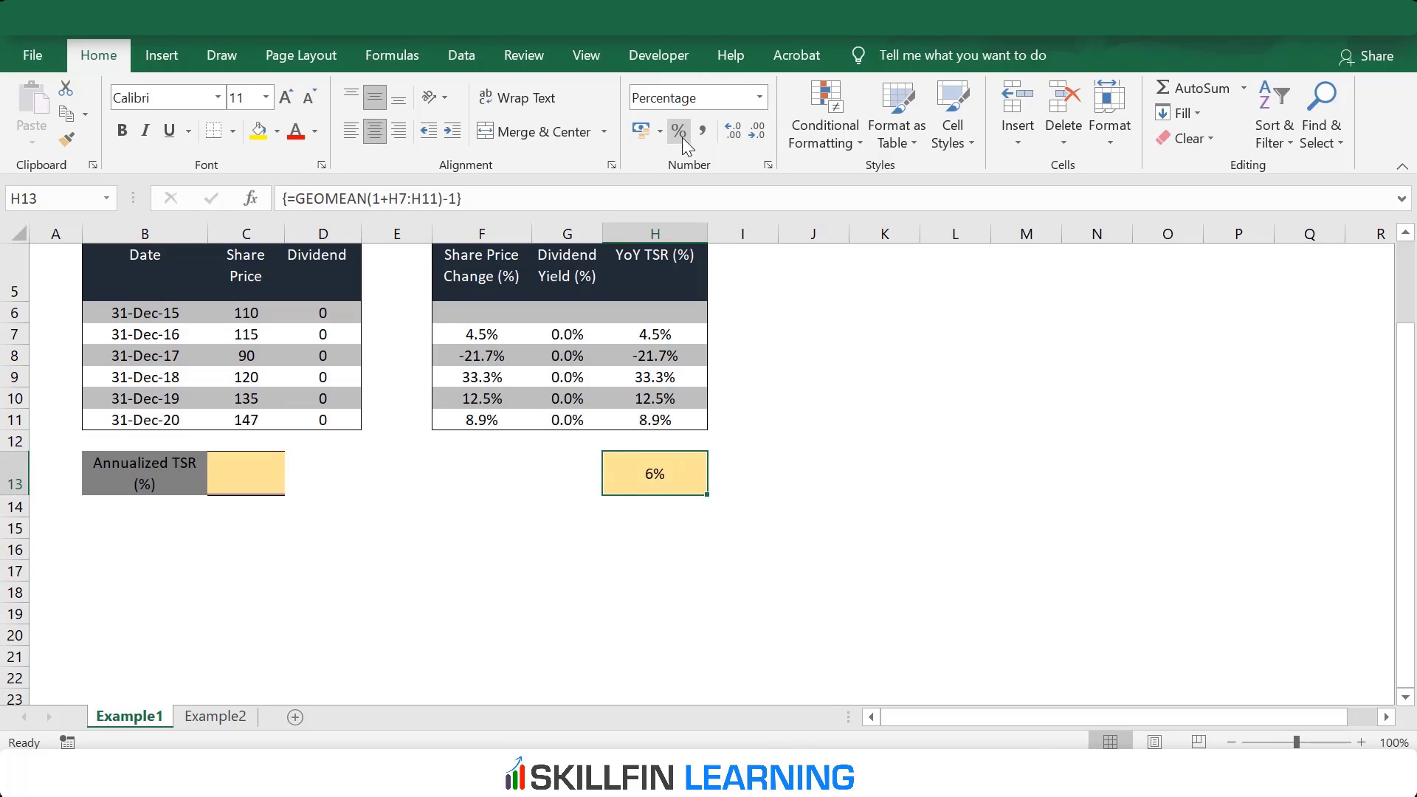
left_click(740, 137)
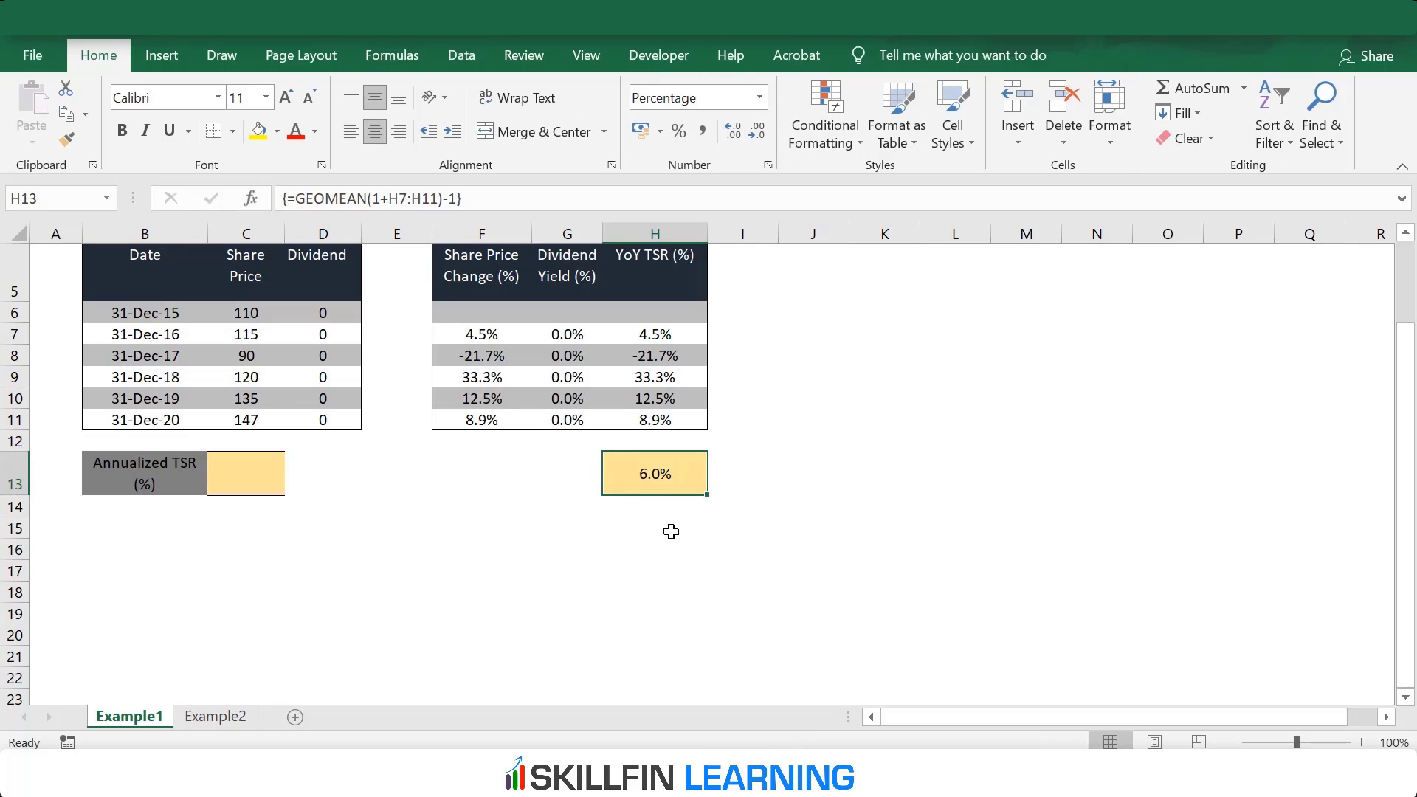
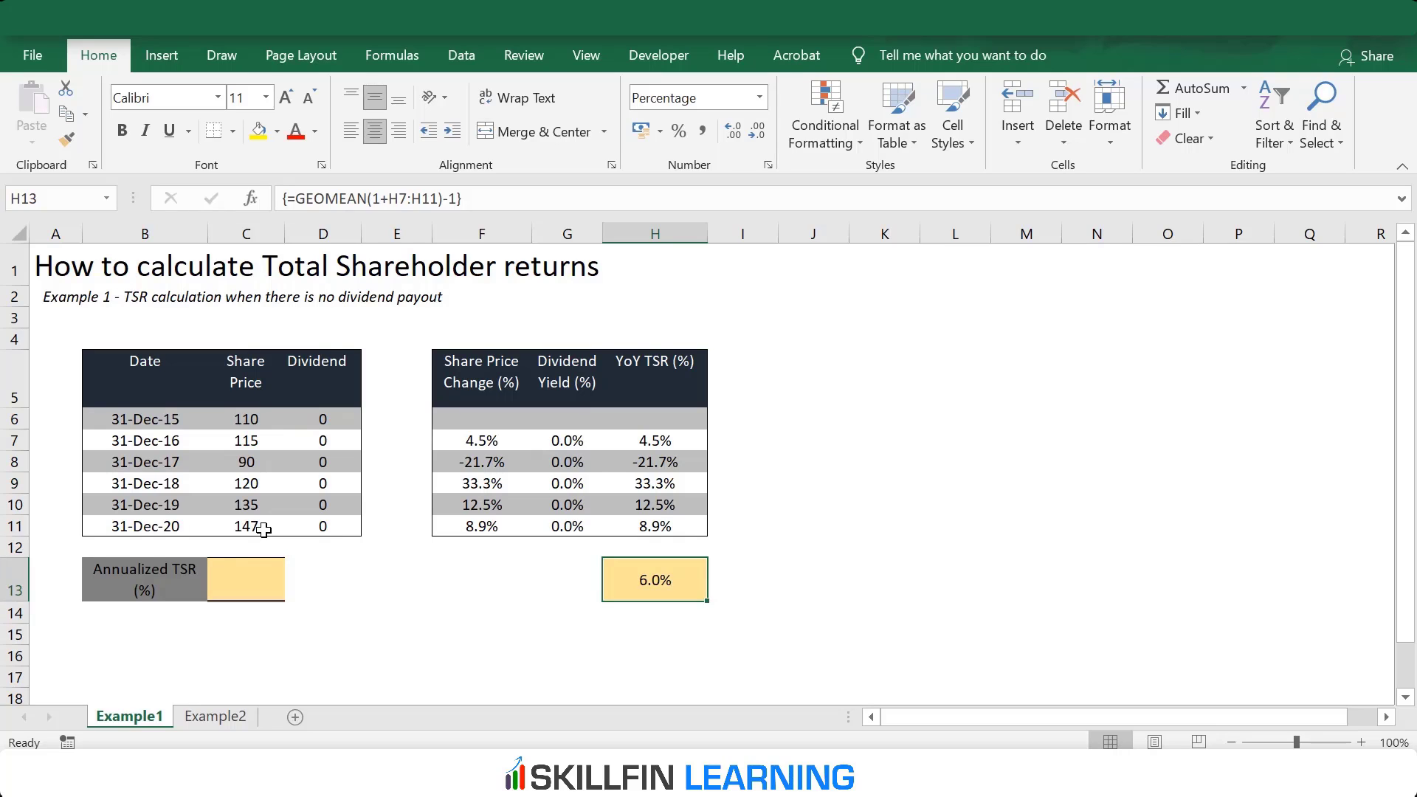
- Enter the annualized TSR formula =(C11/C6)^(1/5)-1 in cell C13, using the last and first share prices
left_click(261, 590)
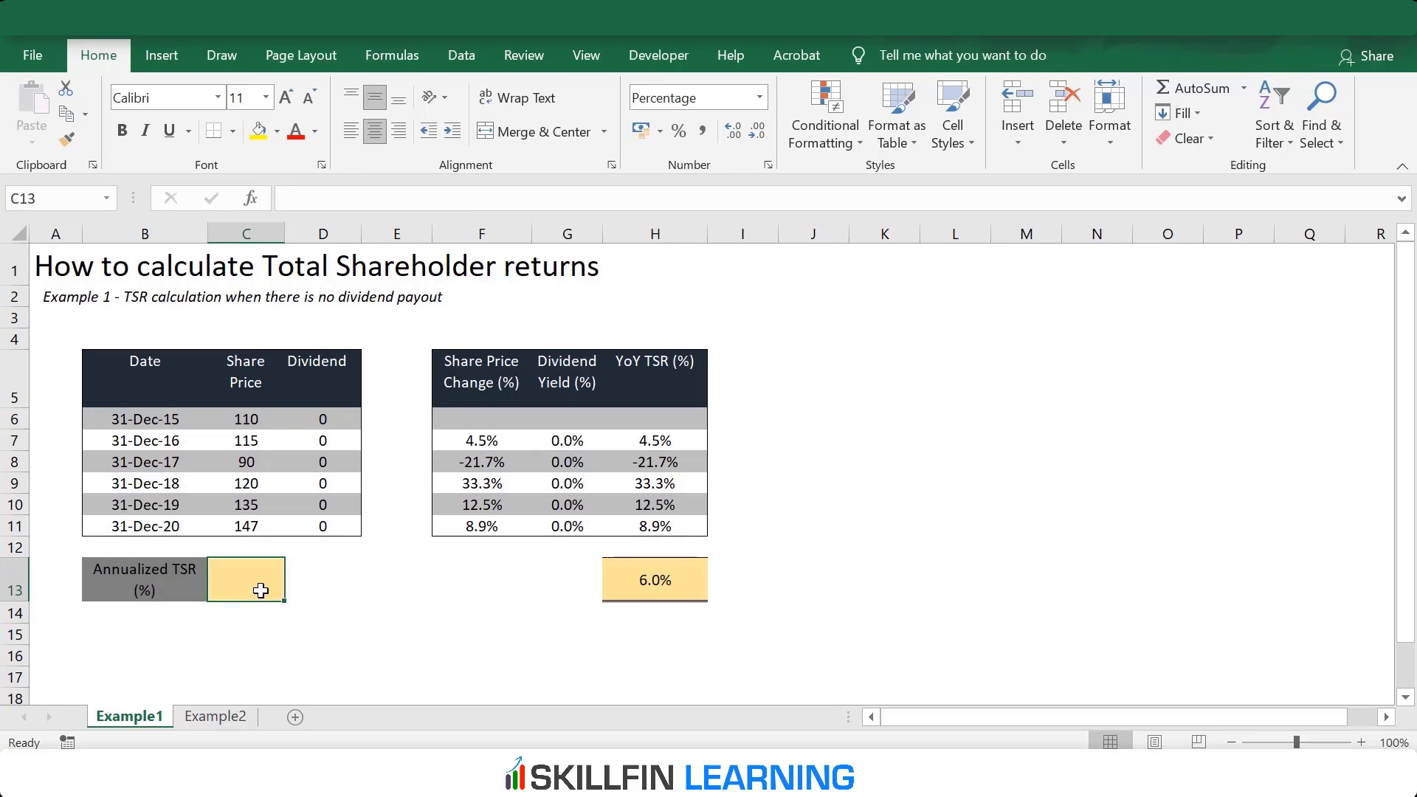
type("=(")
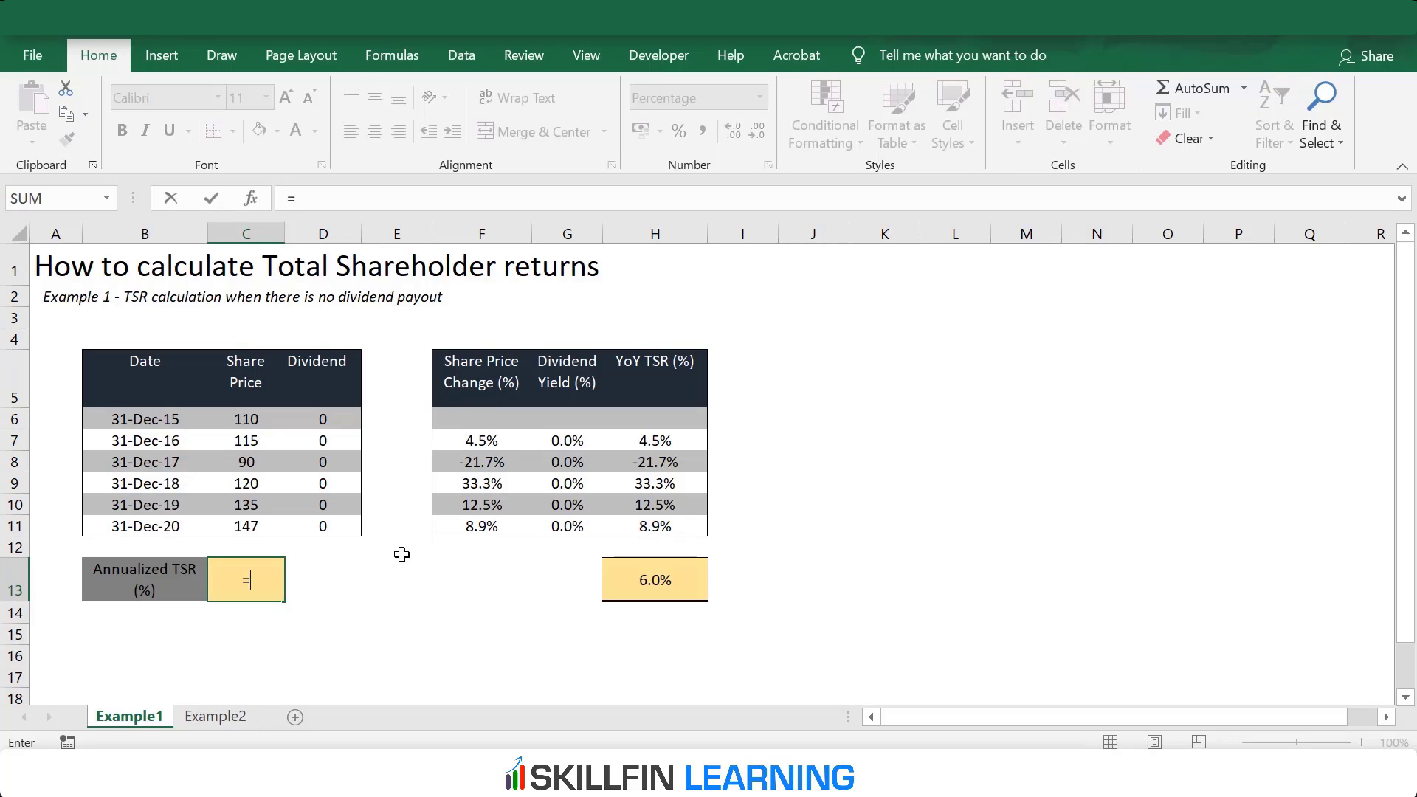
key("Up")
key("Up")
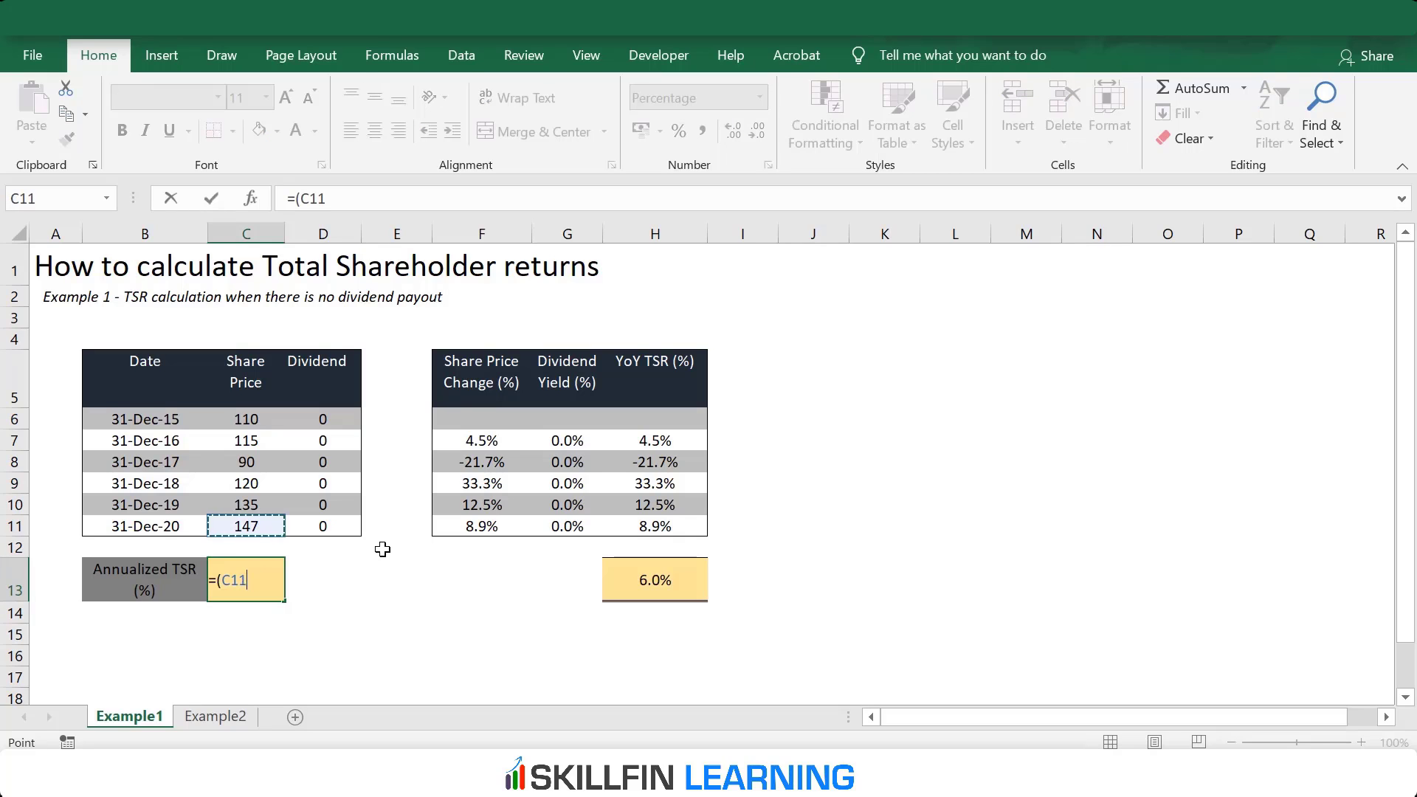
type("/")
key("Up")
key("Up")
key("Up")
key("Up")
key("Up")
key("Up")
key("Up")
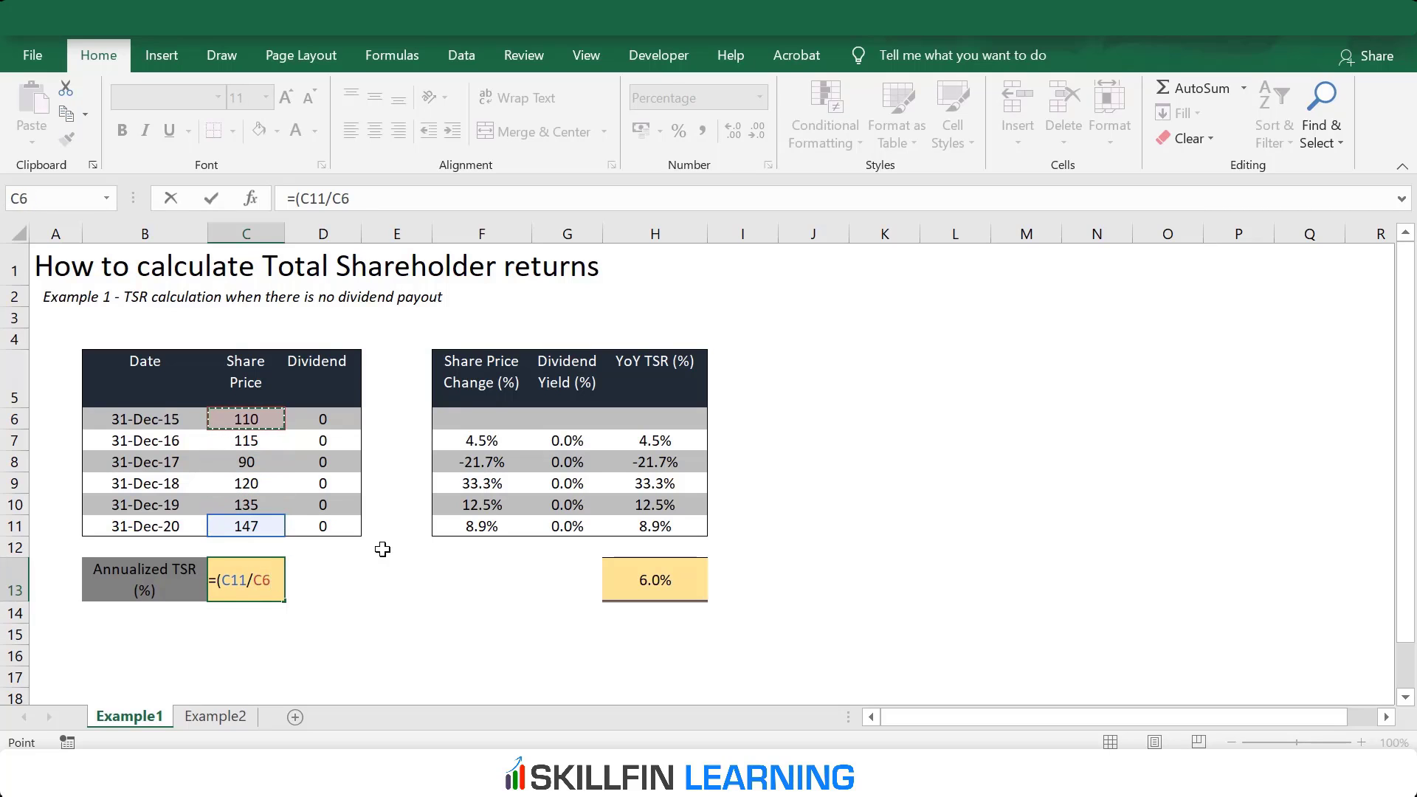
type(")^(1/")
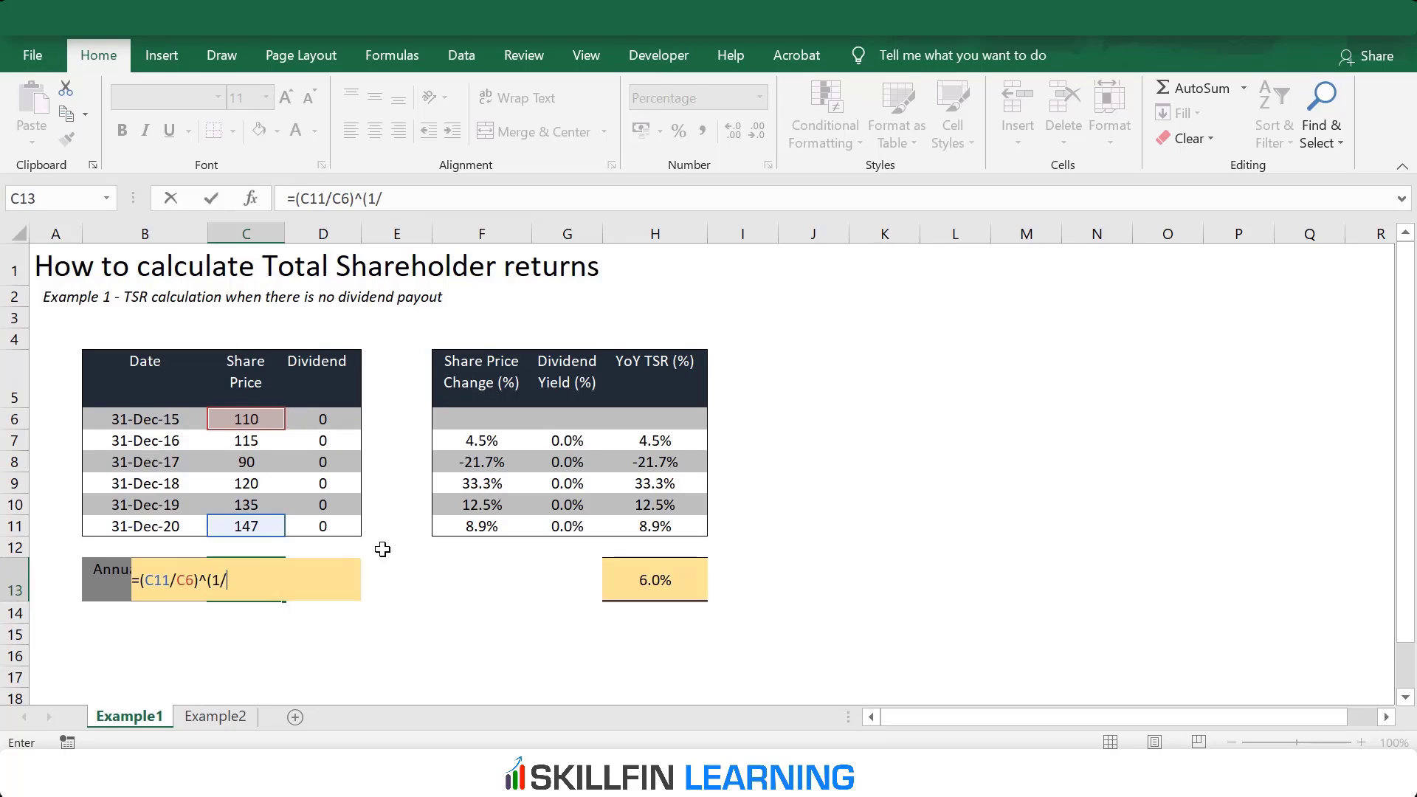
type("5)-1")
key("Return")
key("Up")
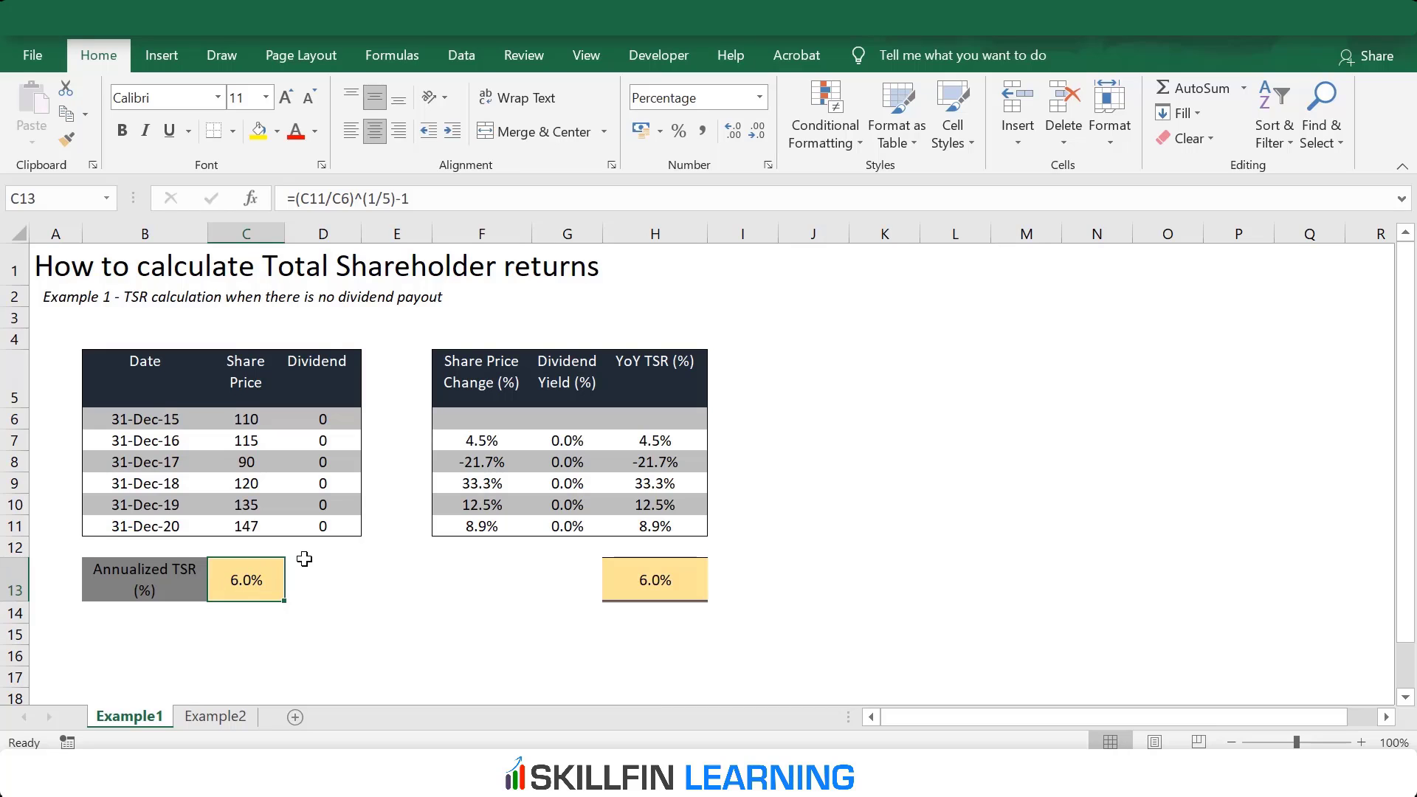
- Switch to the Example2 sheet and review the dividend amounts in D6:D11
left_click(234, 722)
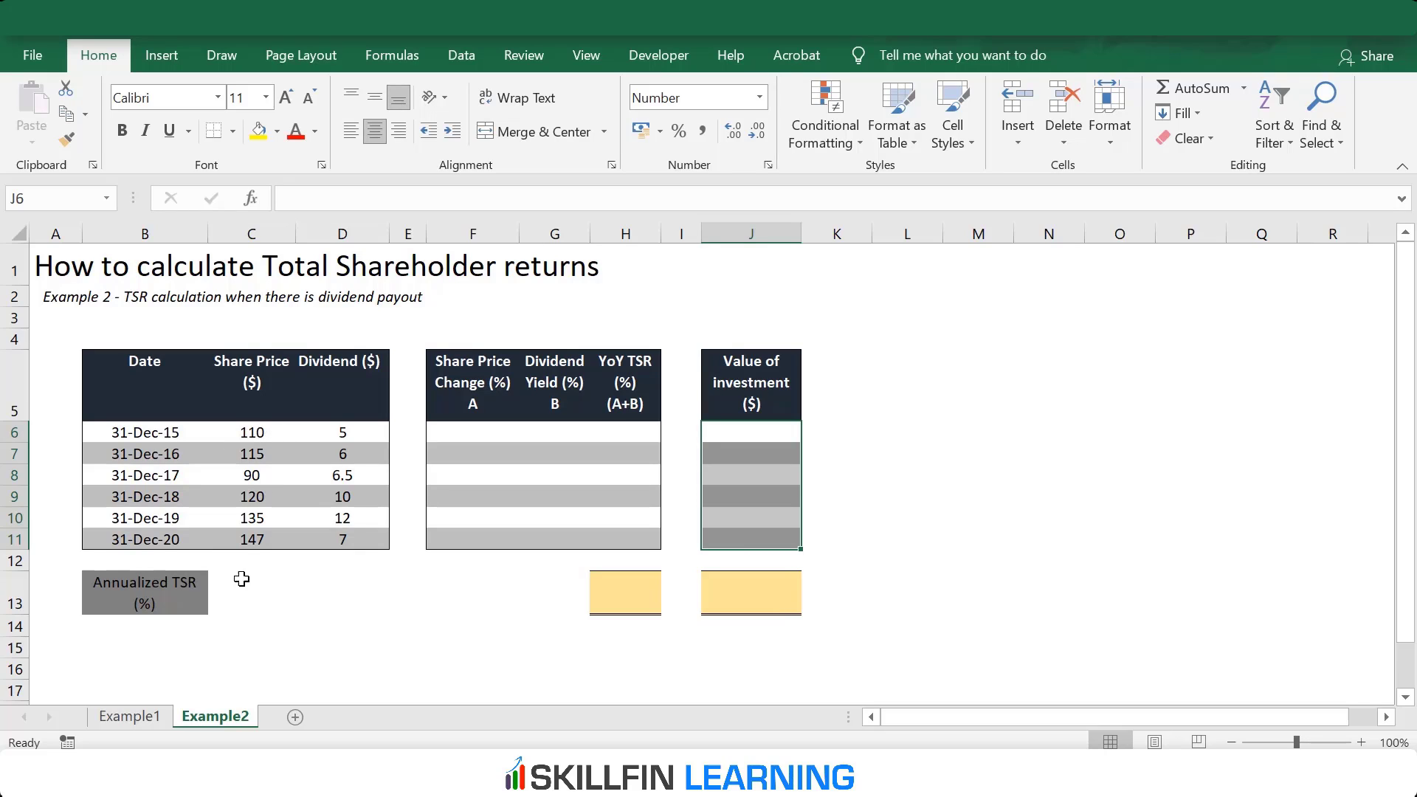
left_click_drag(342, 433, 332, 539)
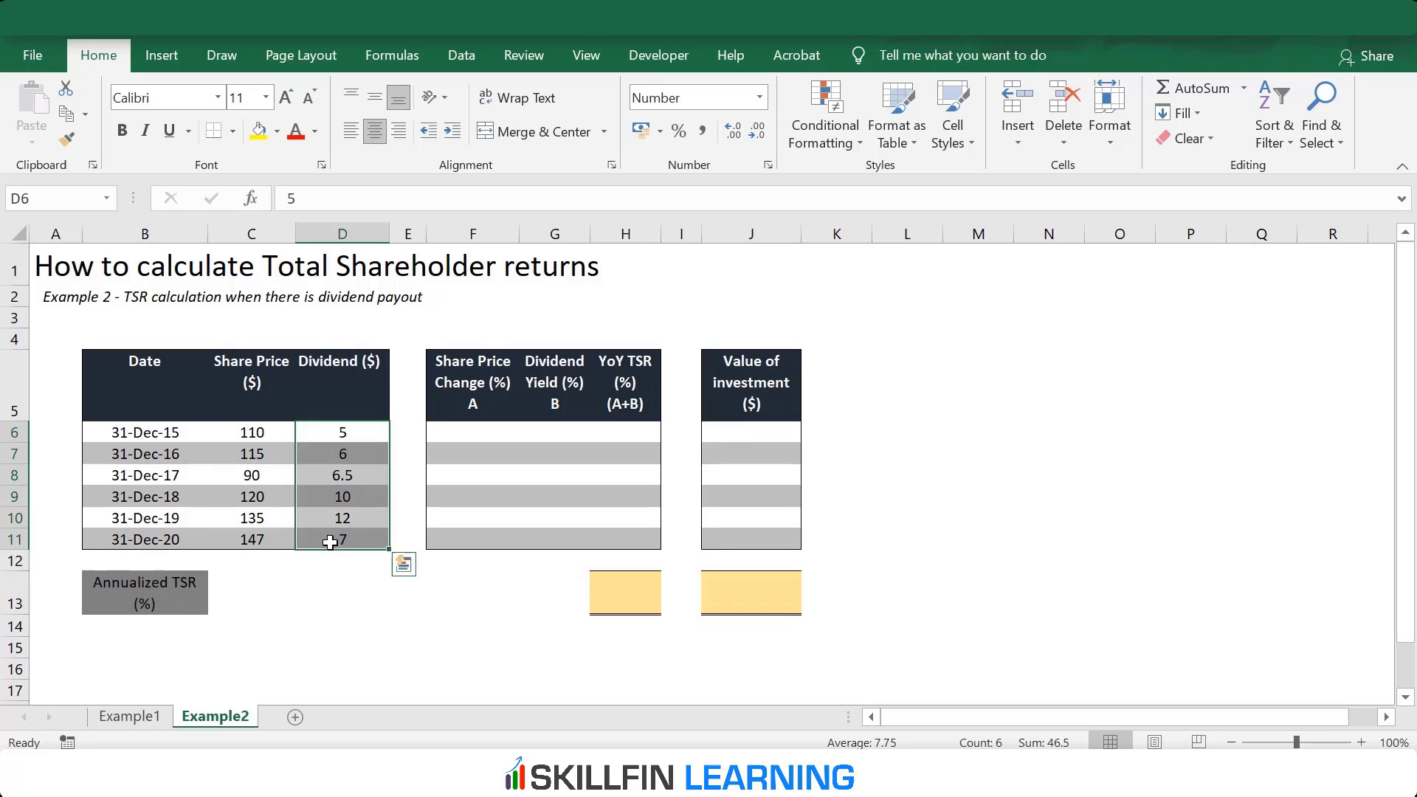
left_click(276, 607)
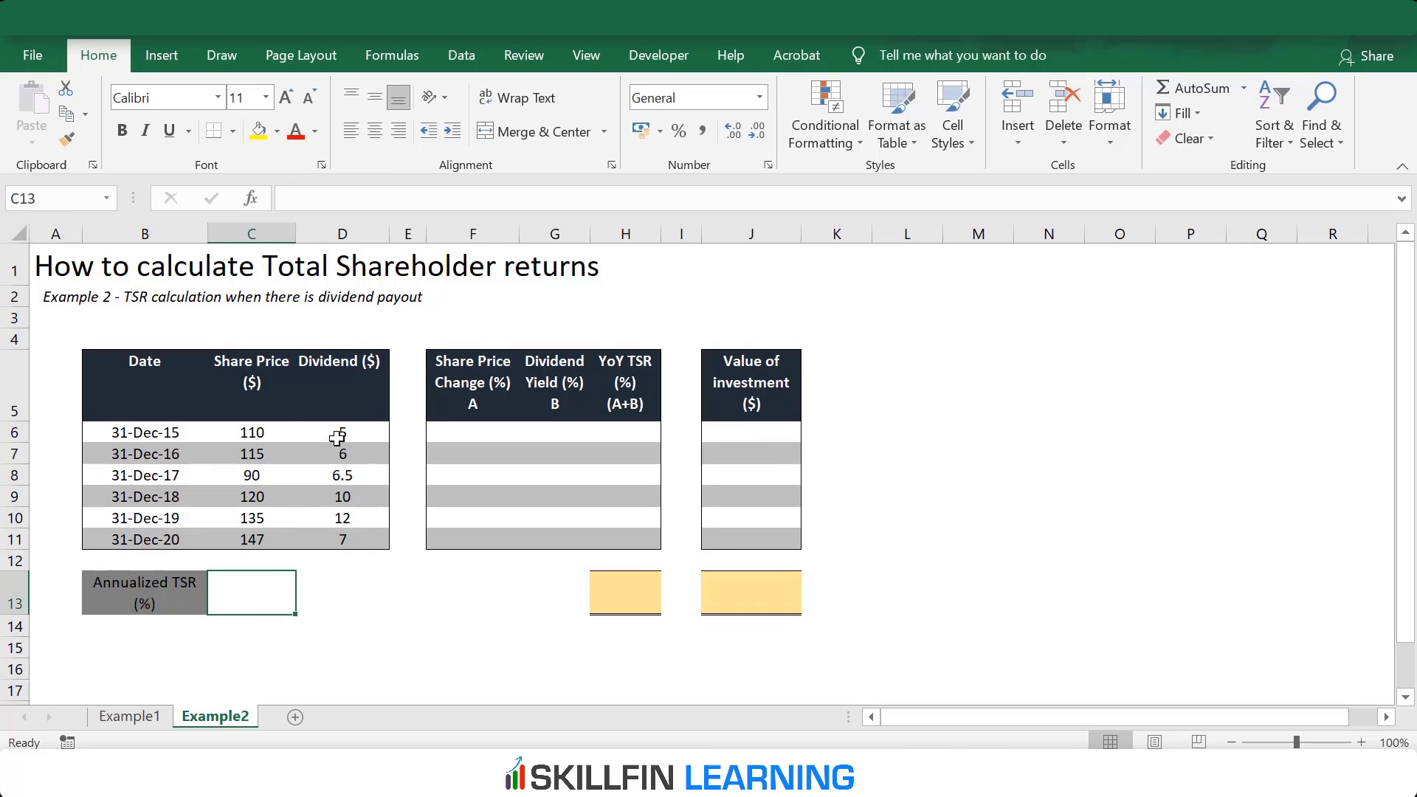
left_click_drag(338, 432, 335, 539)
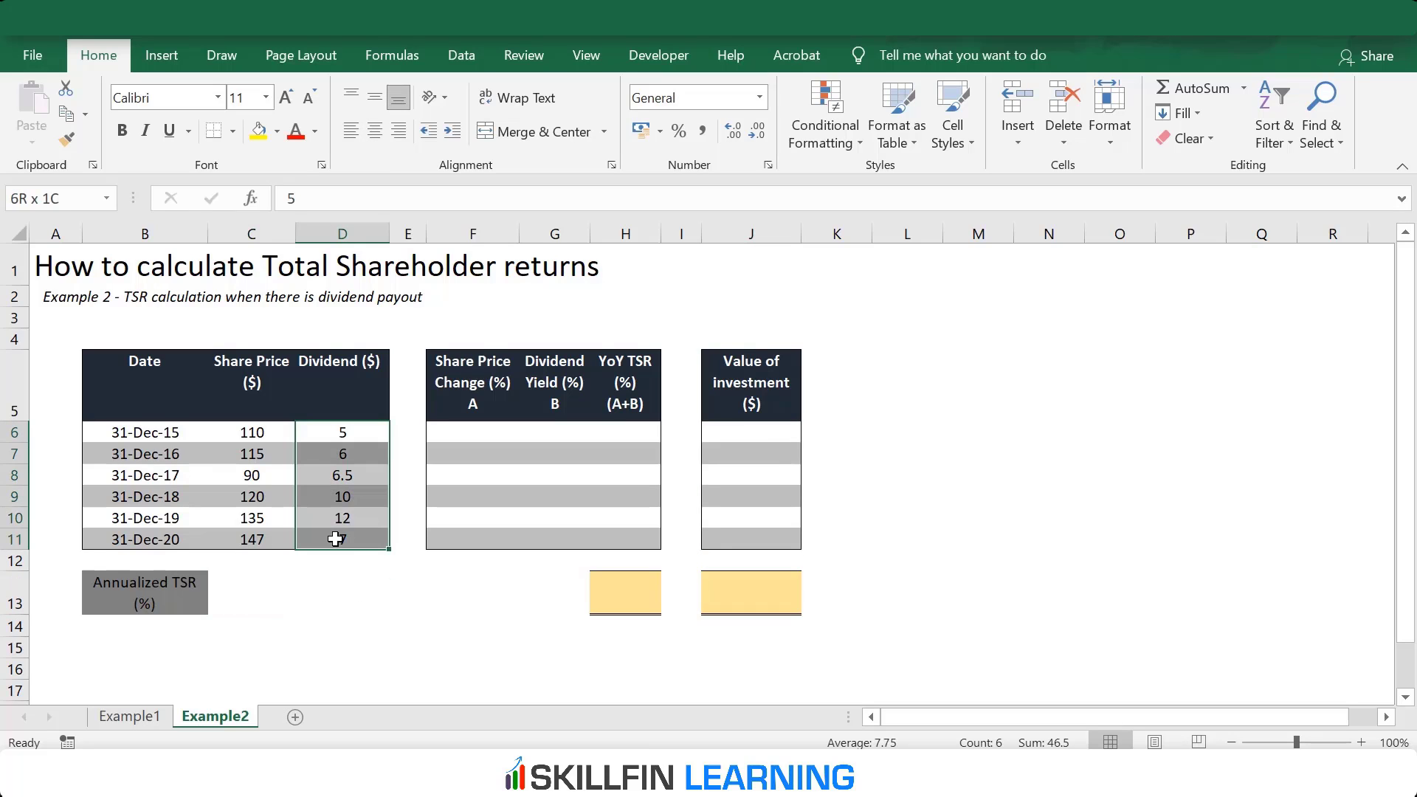
left_click(331, 585)
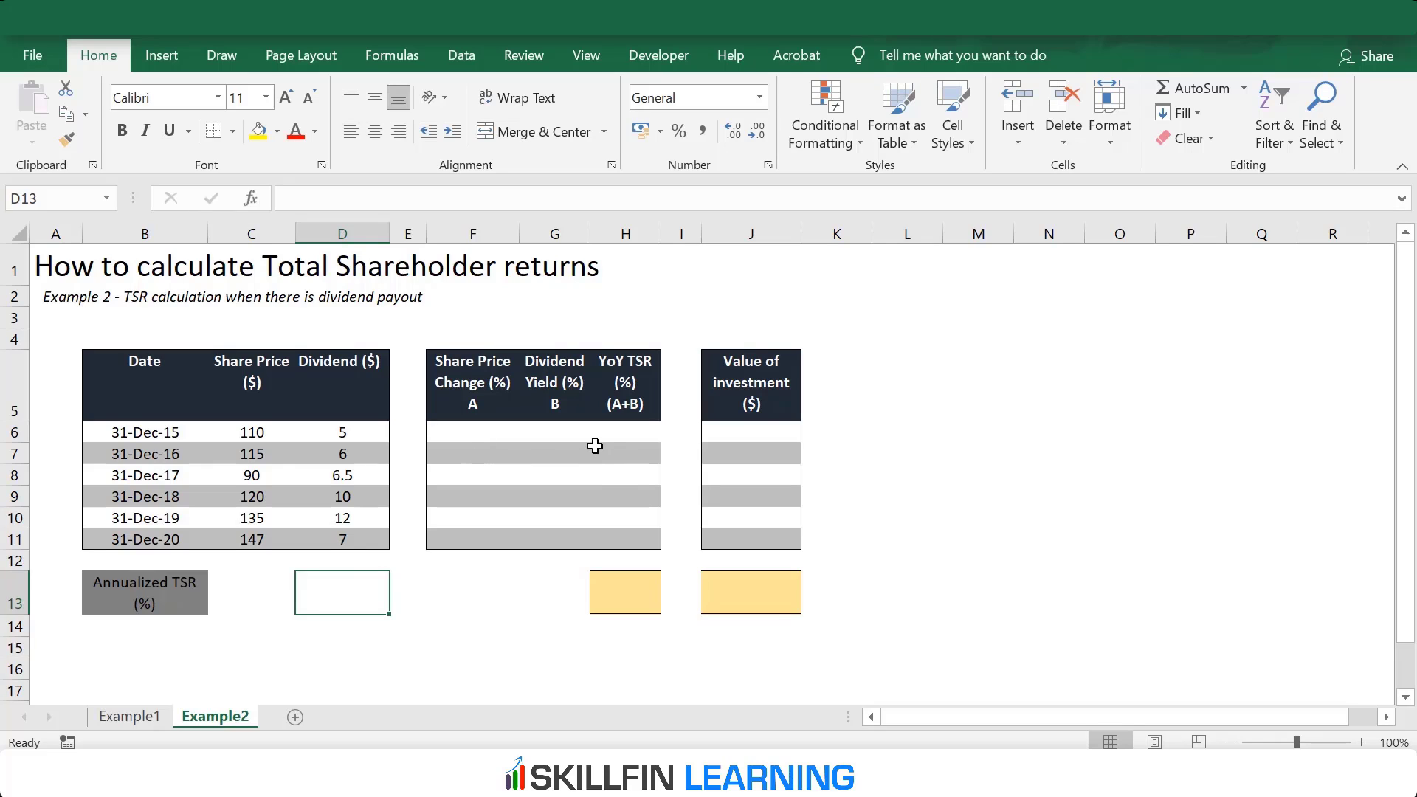
- Enter the share price change formula =(C7-C6)/C6 in cell F7 of the Example2 sheet
left_click(481, 453)
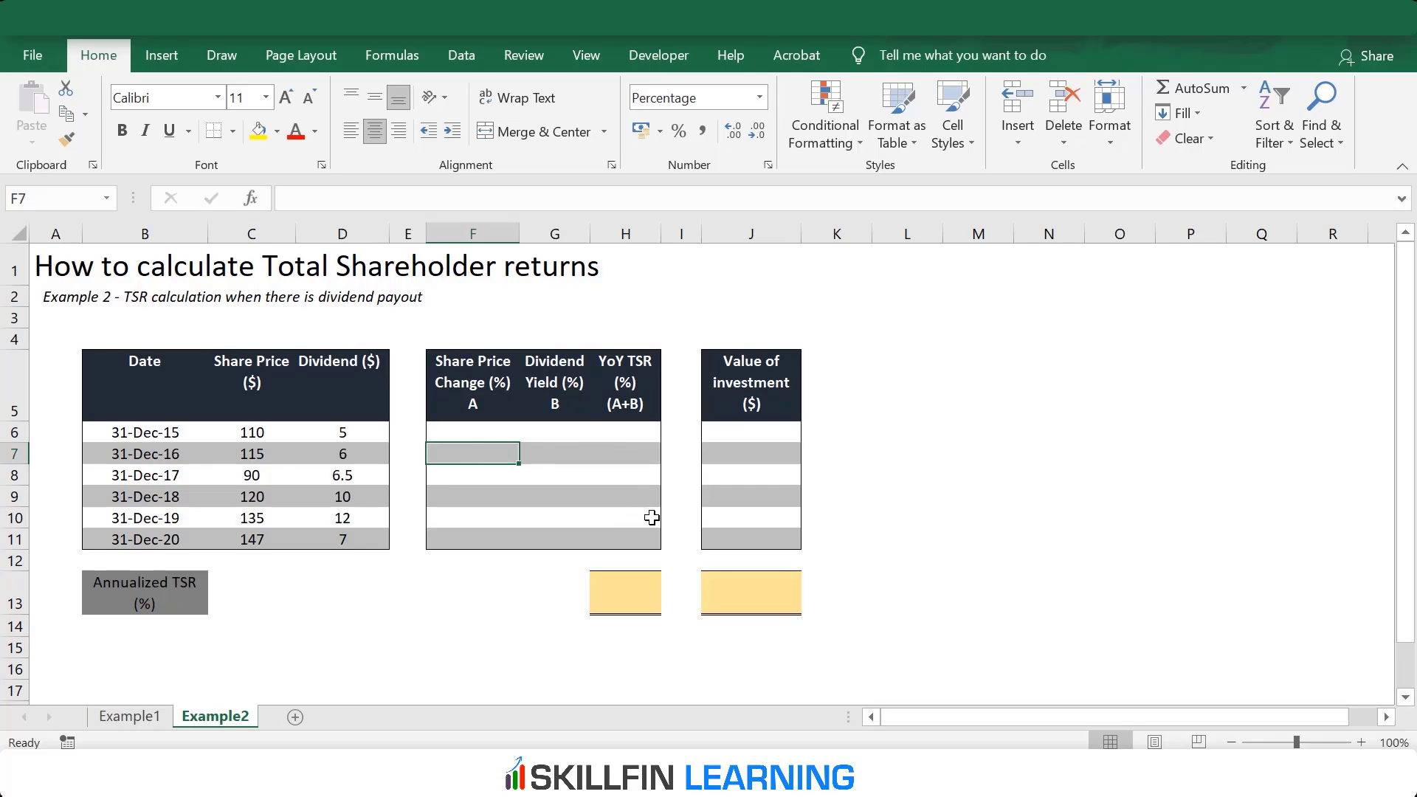
type("=")
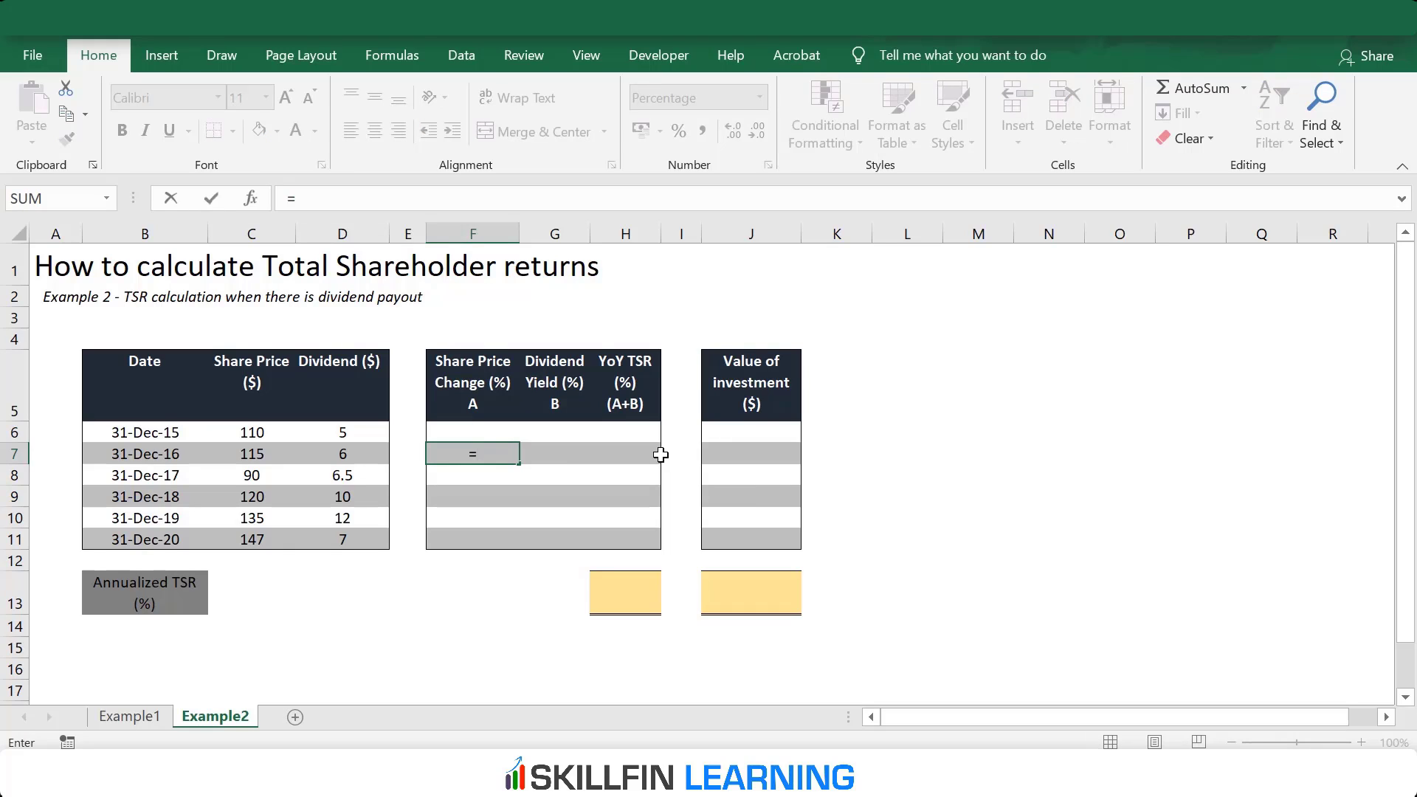
type("(")
key("Left")
key("Left")
key("Left")
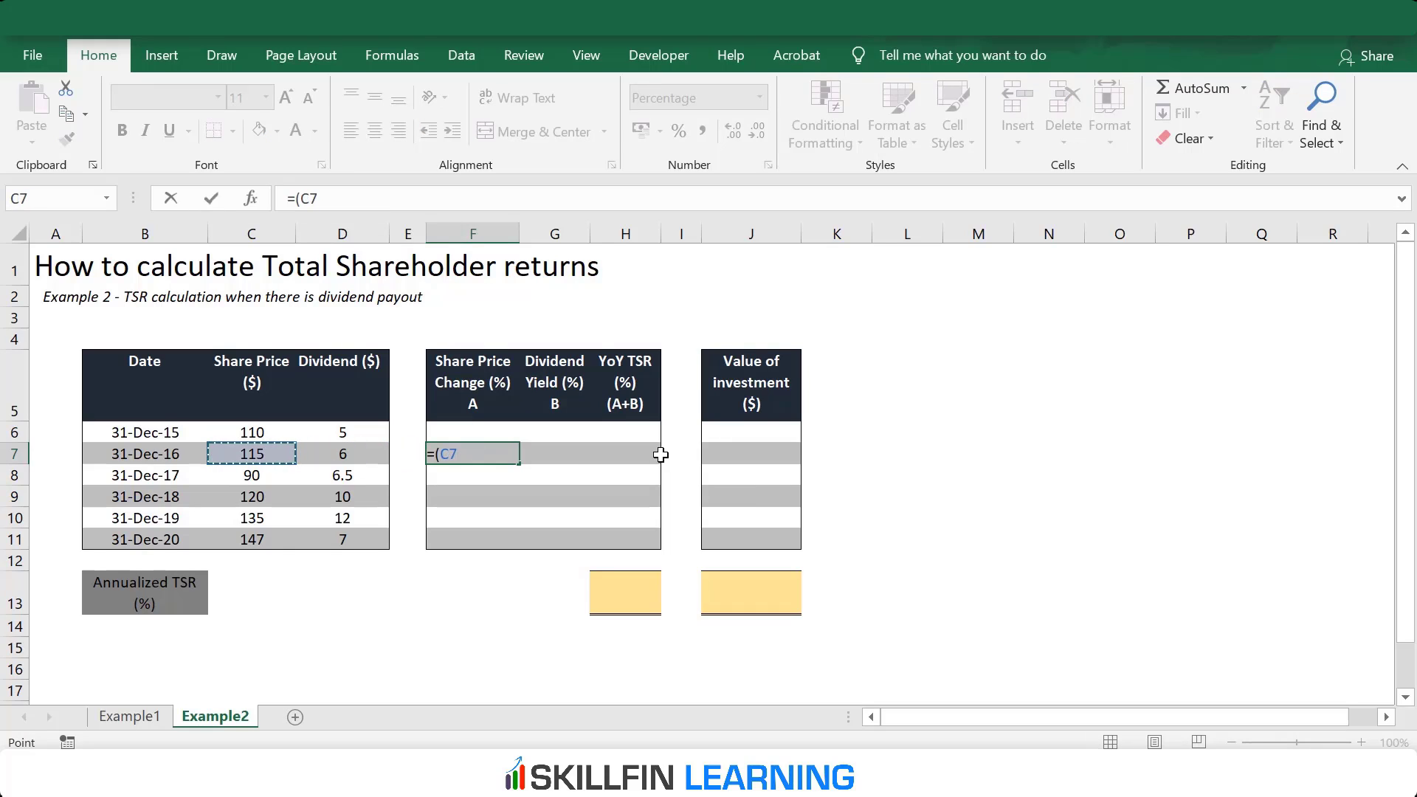
type("-")
key("Up")
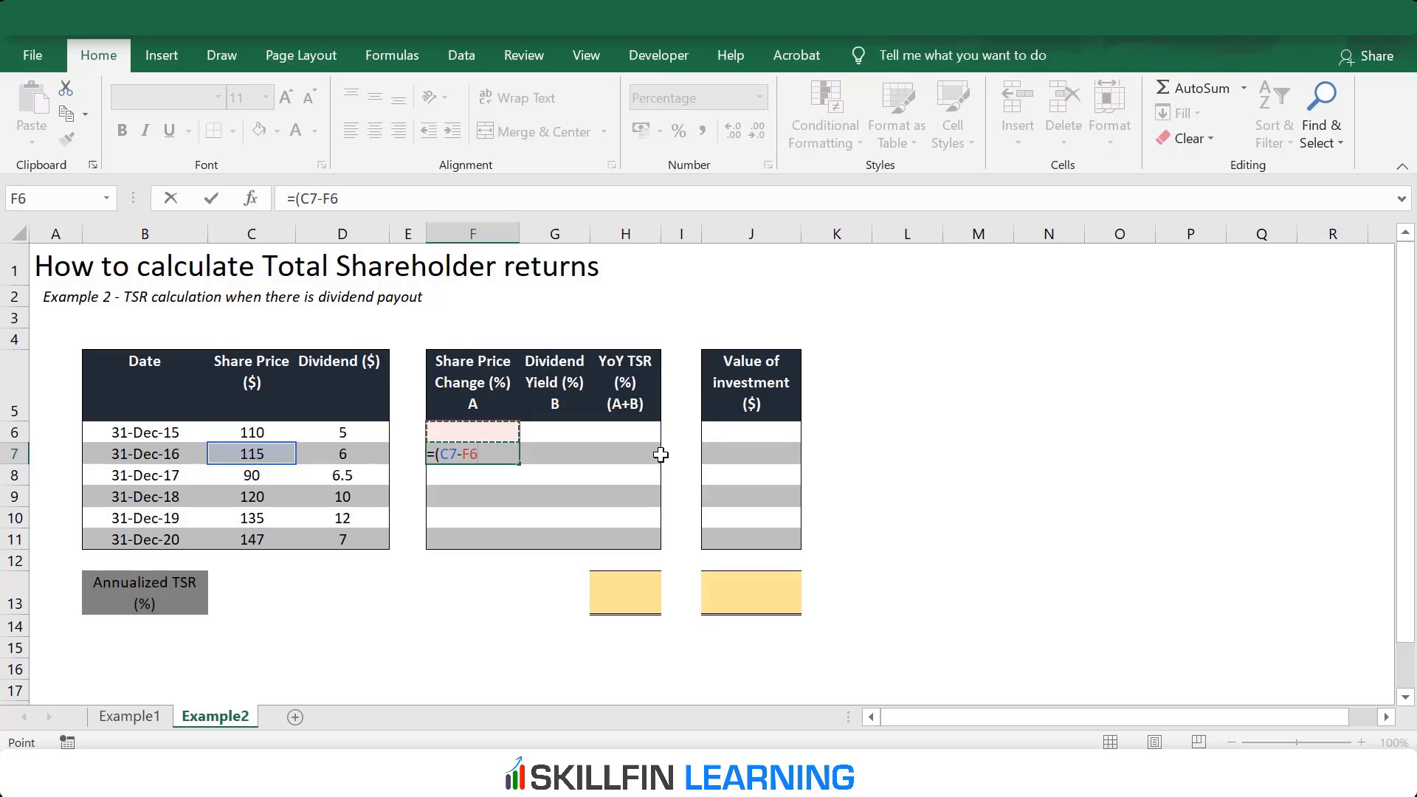
key("Left")
key("Left")
key("Left")
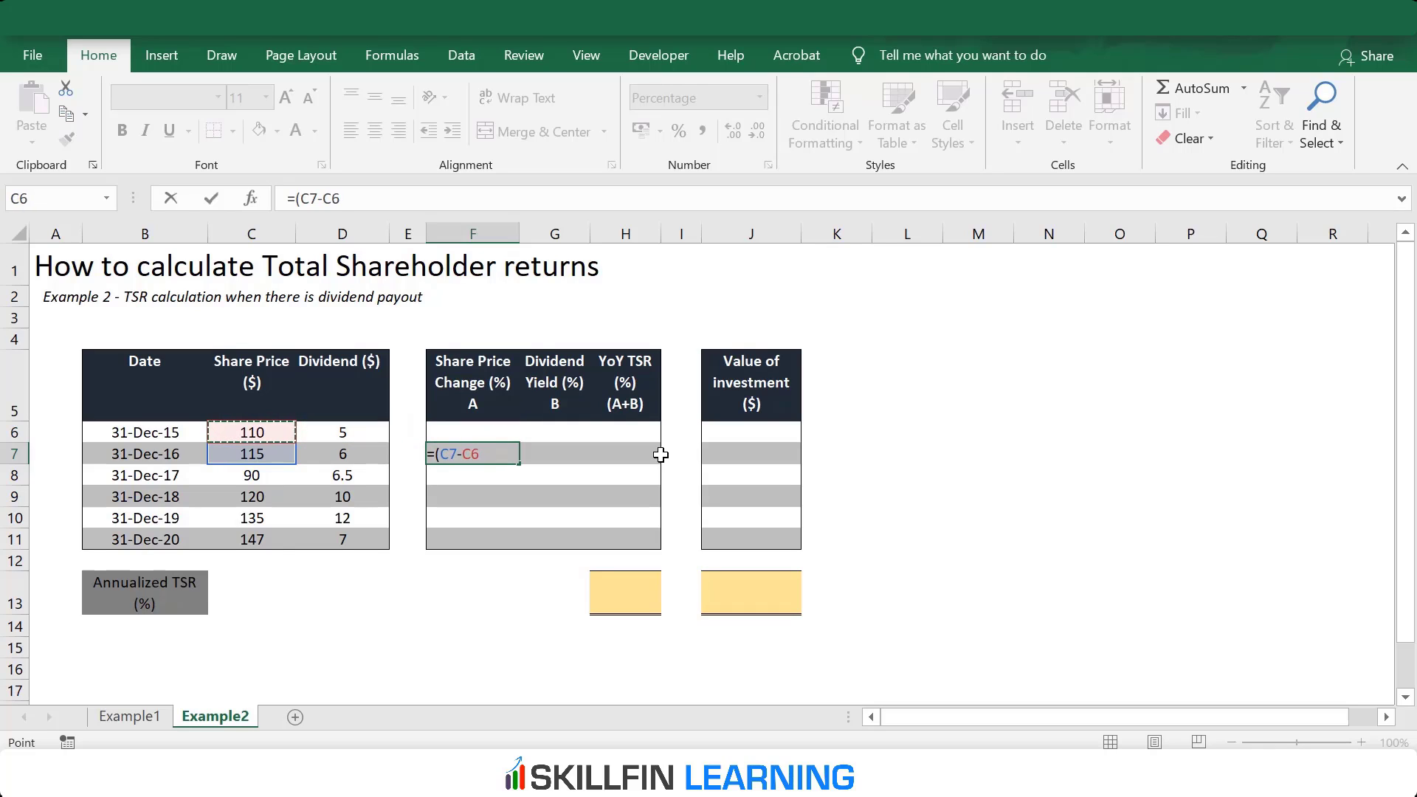
type(")/")
key("Up")
key("Left")
key("Left")
key("Left")
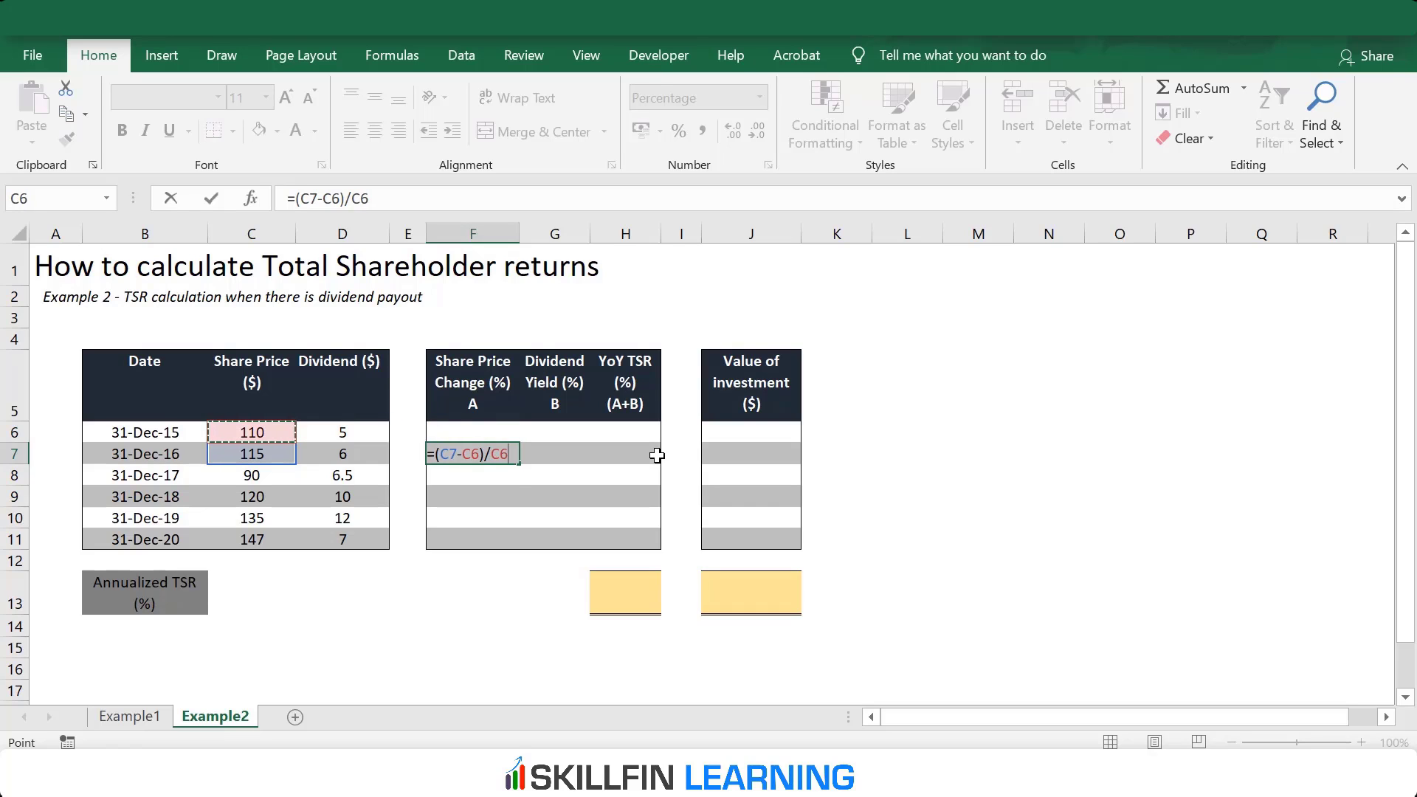
key("Return")
key("Up")
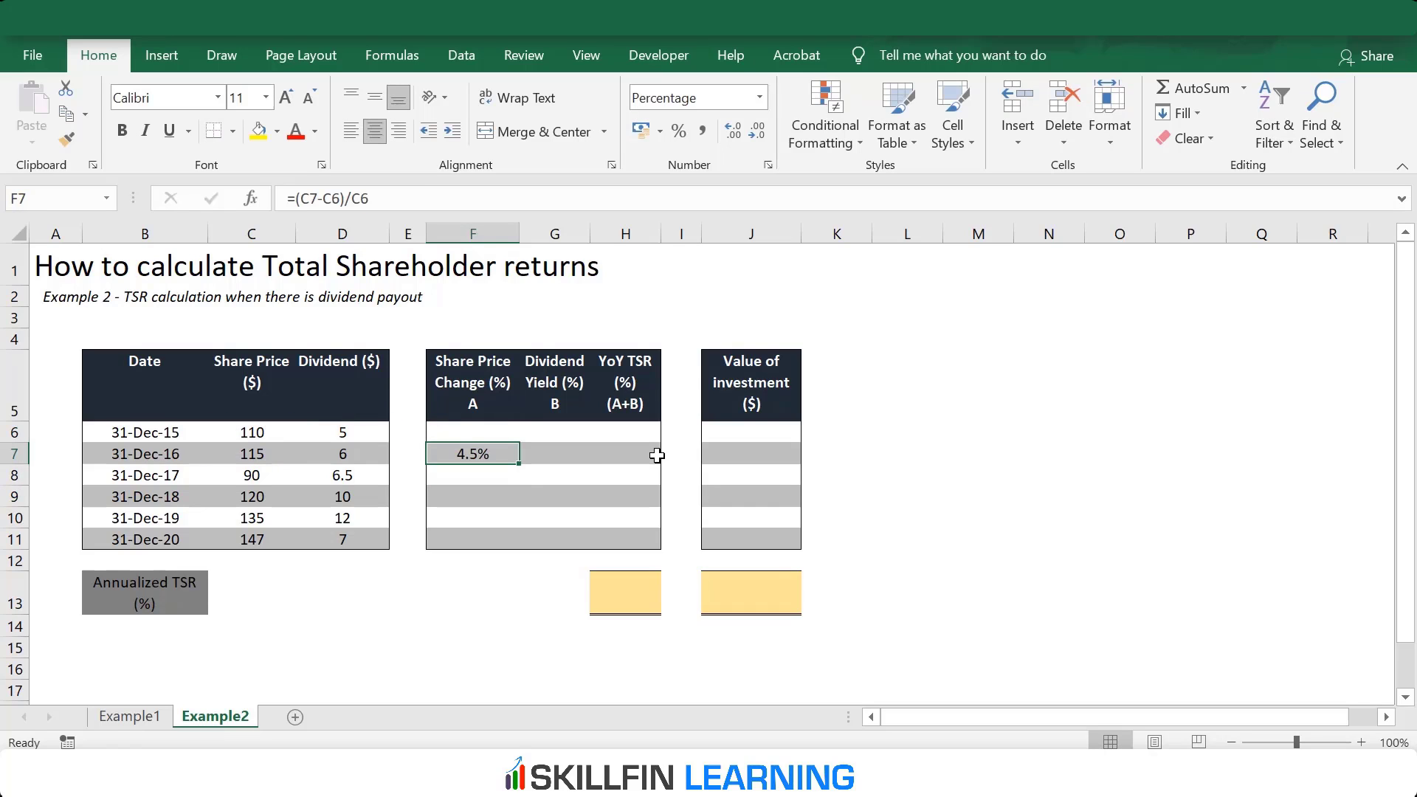
- Enter the dividend yield formula =D7/C6 in cell G7 of the Example2 sheet
key("Right")
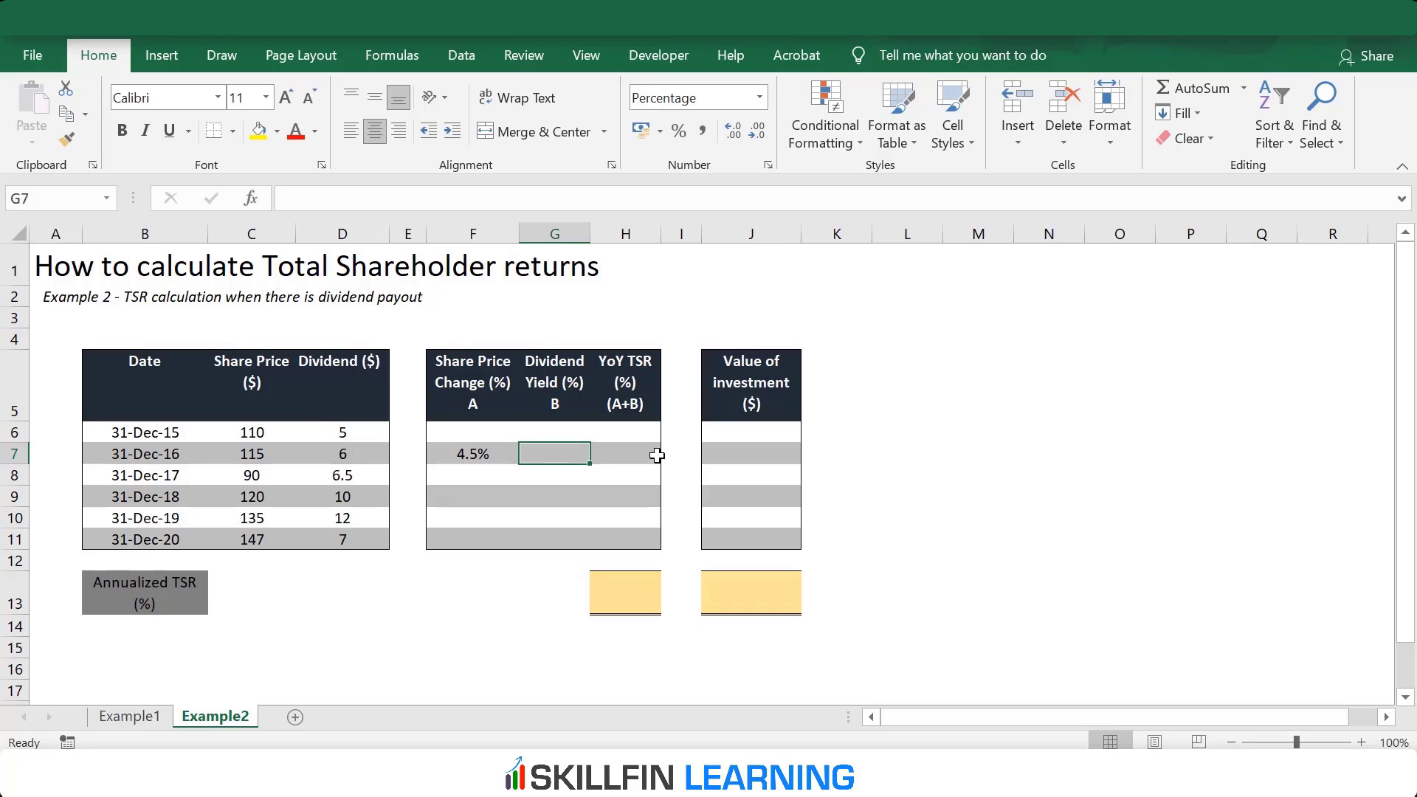
type("=")
key("Left")
key("Left")
key("Left")
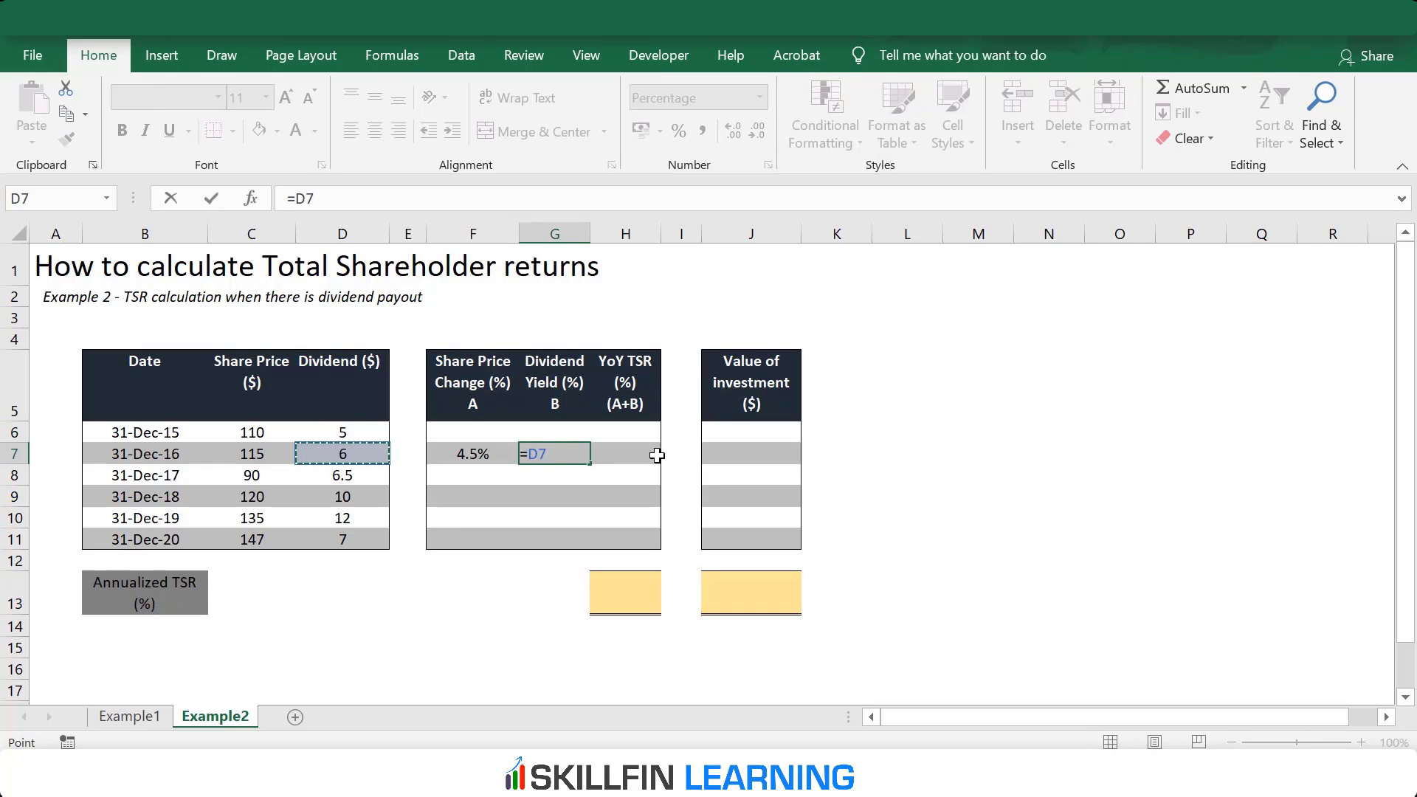
type("/")
key("Up")
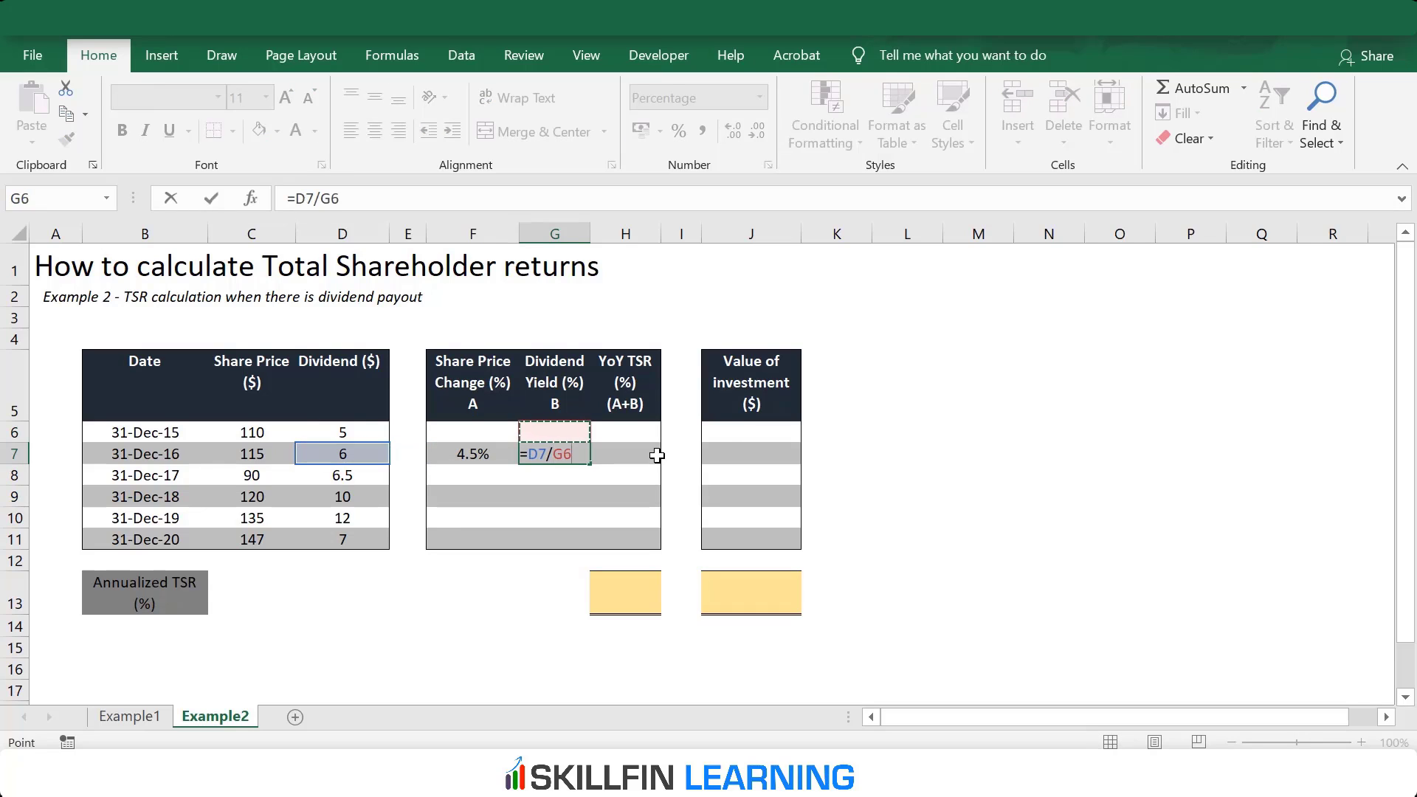
key("Left")
key("Left")
key("Left")
key("Left")
key("Return")
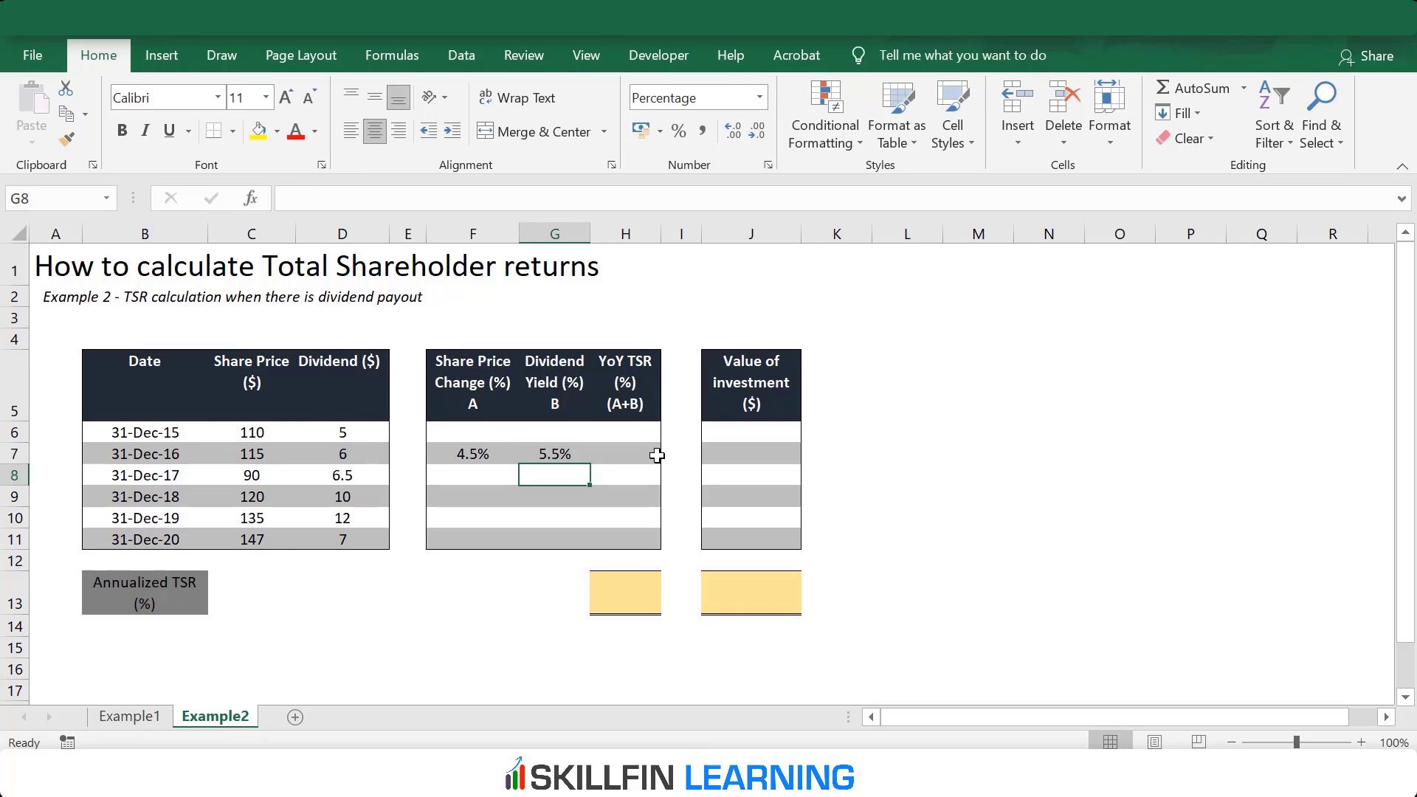
- Enter the YoY TSR formula =F7+G7 in cell H7 of the Example2 sheet
key("Up")
key("Right")
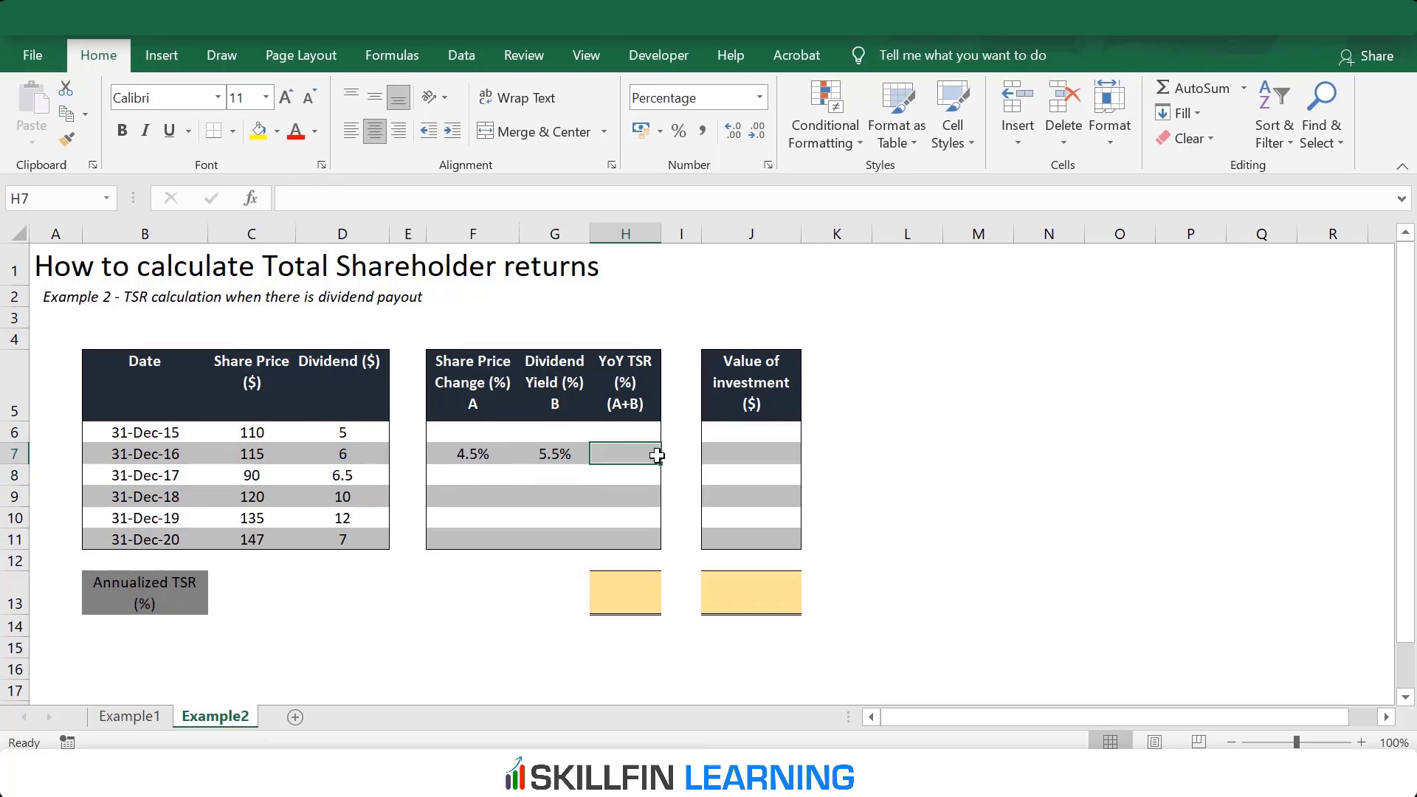
type("=")
key("Left")
key("Left")
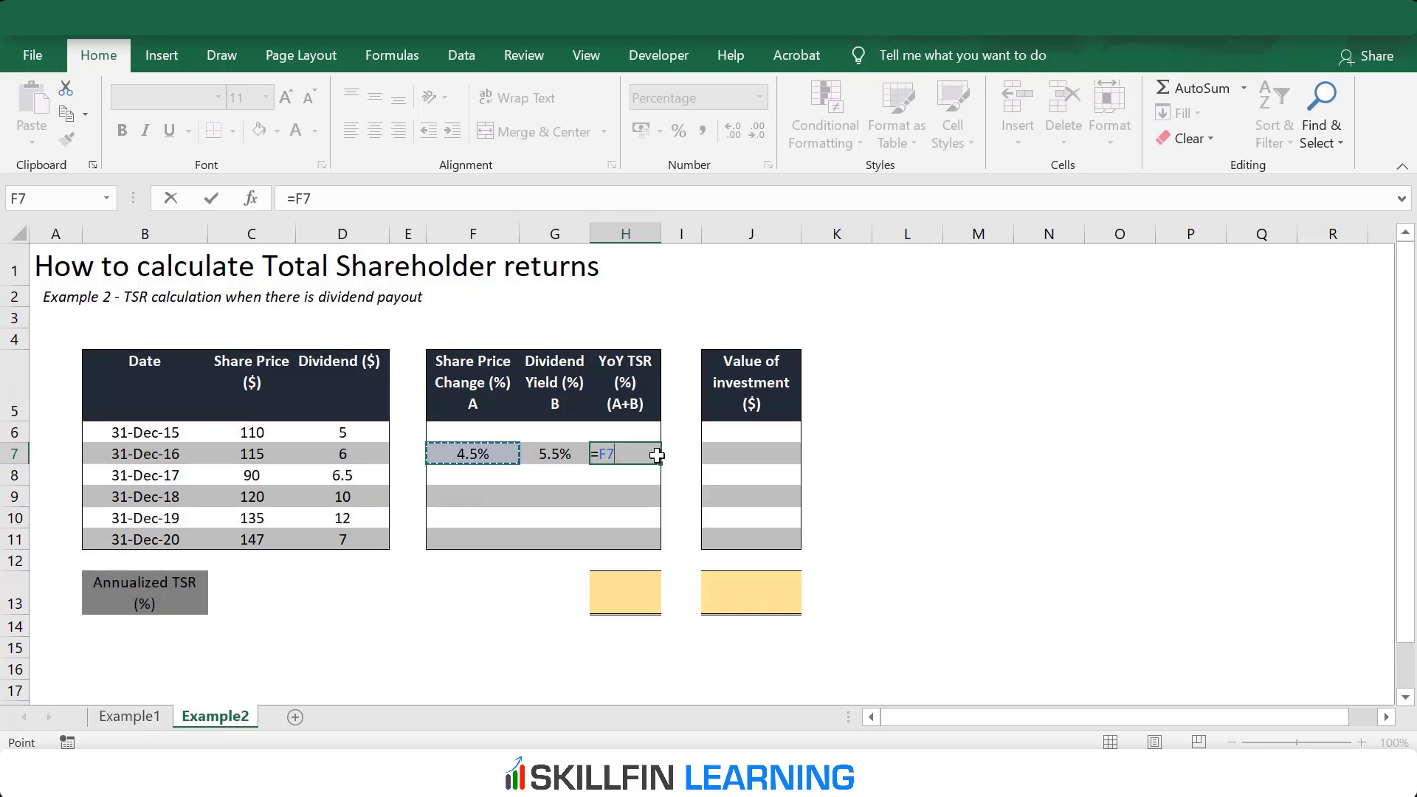
type("+")
key("Left")
key("Return")
- Fill the share price change formula from F7 down through F11
key("Up")
key("Left")
key("Left")
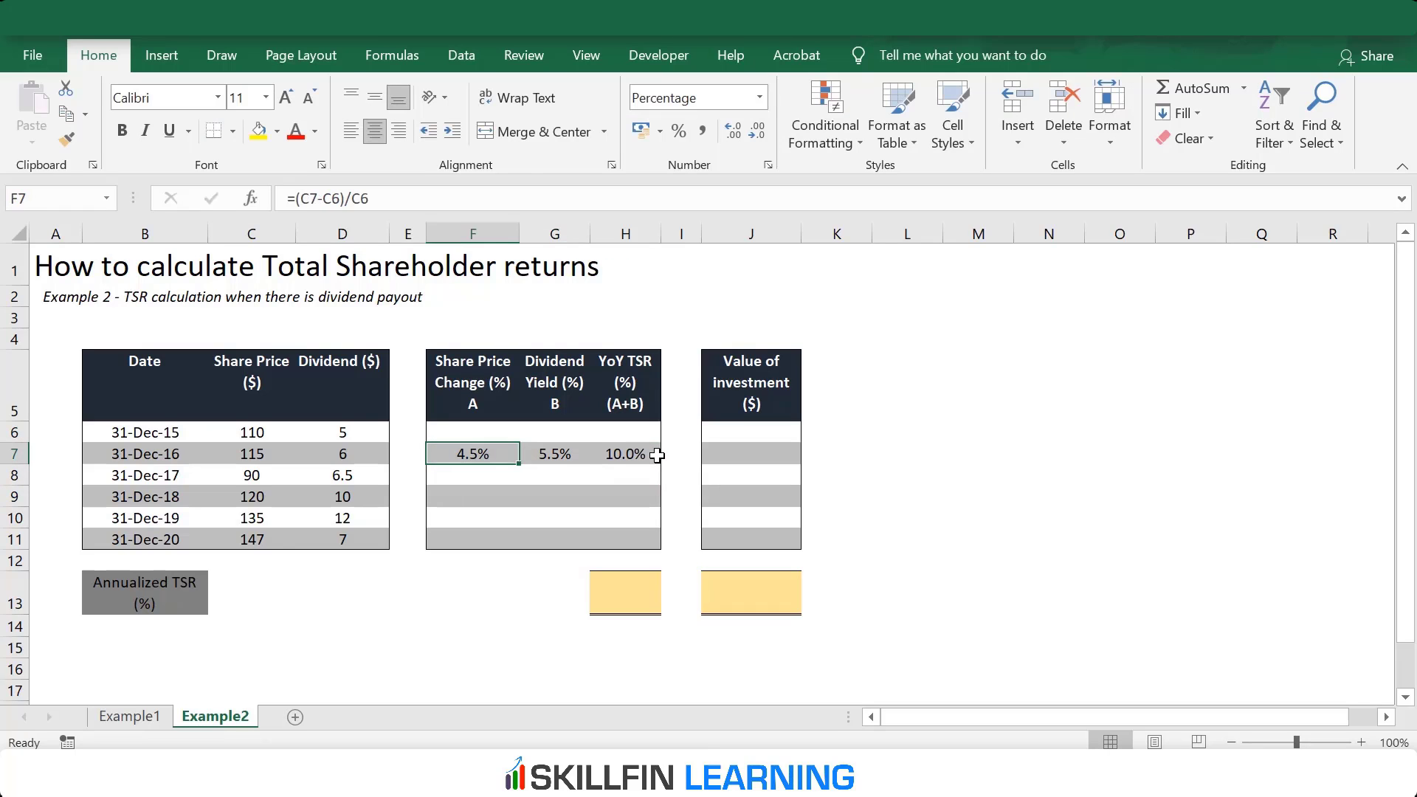
key("Right")
key("Right")
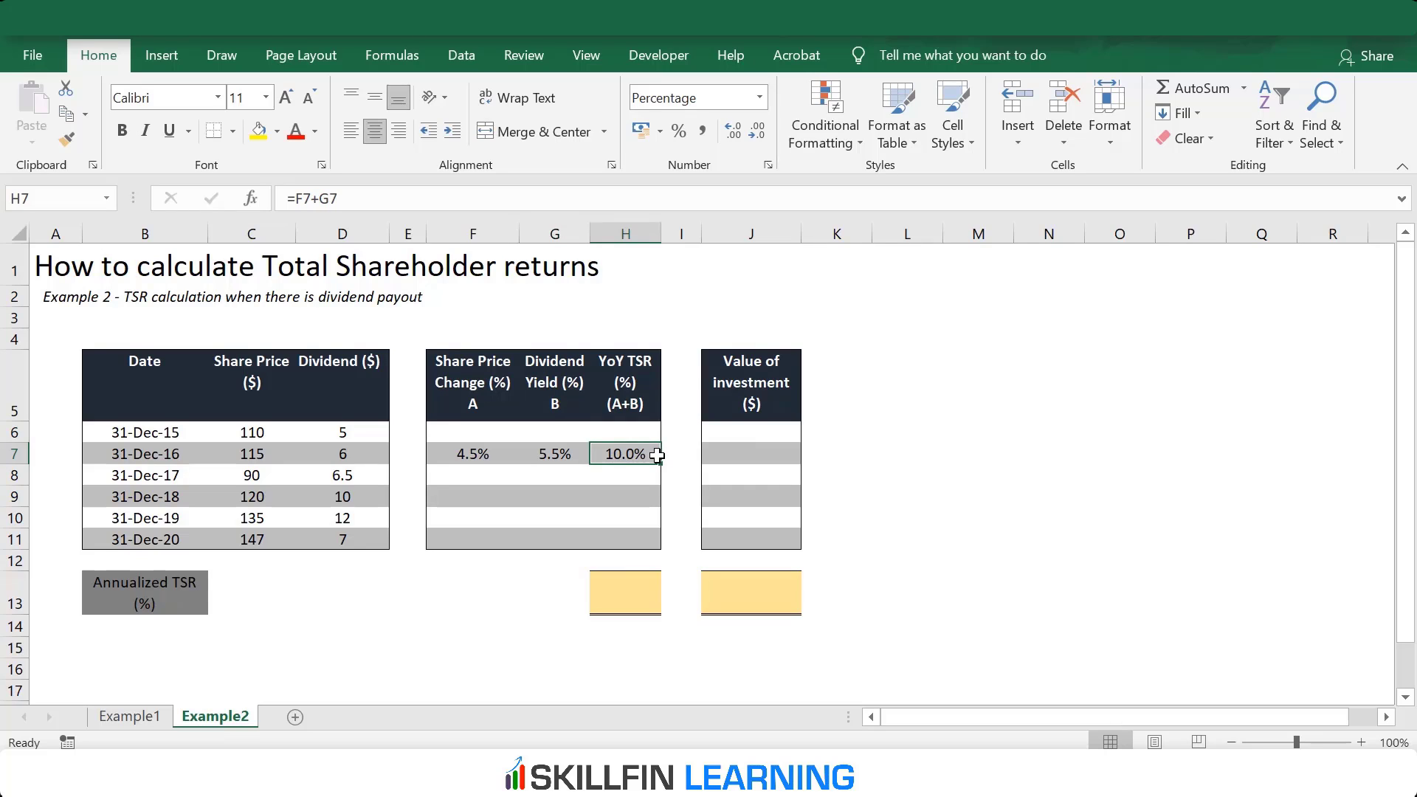
key("Left")
key("Left")
key("shift+Down")
key("shift+Down")
key("shift+Down")
key("shift+Down")
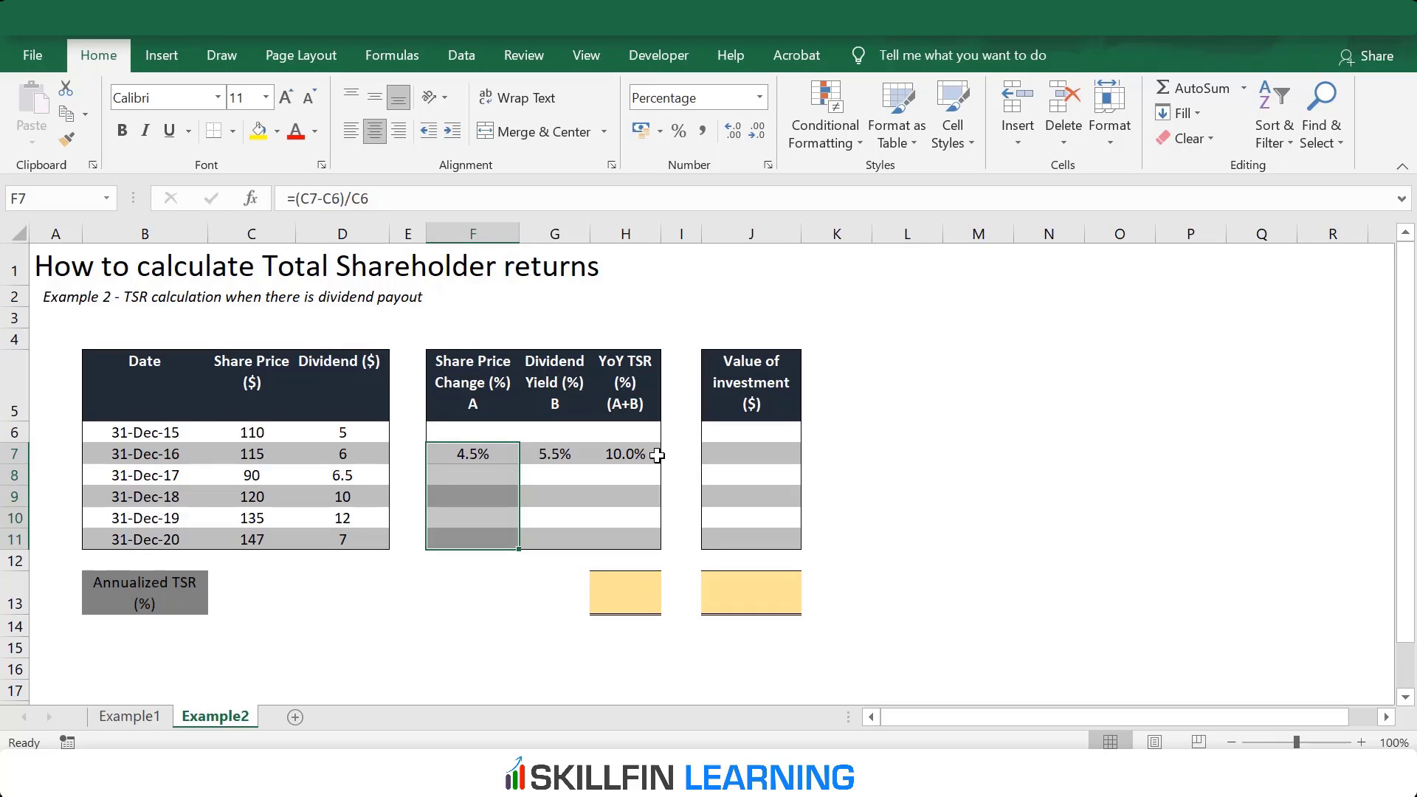
key("F2")
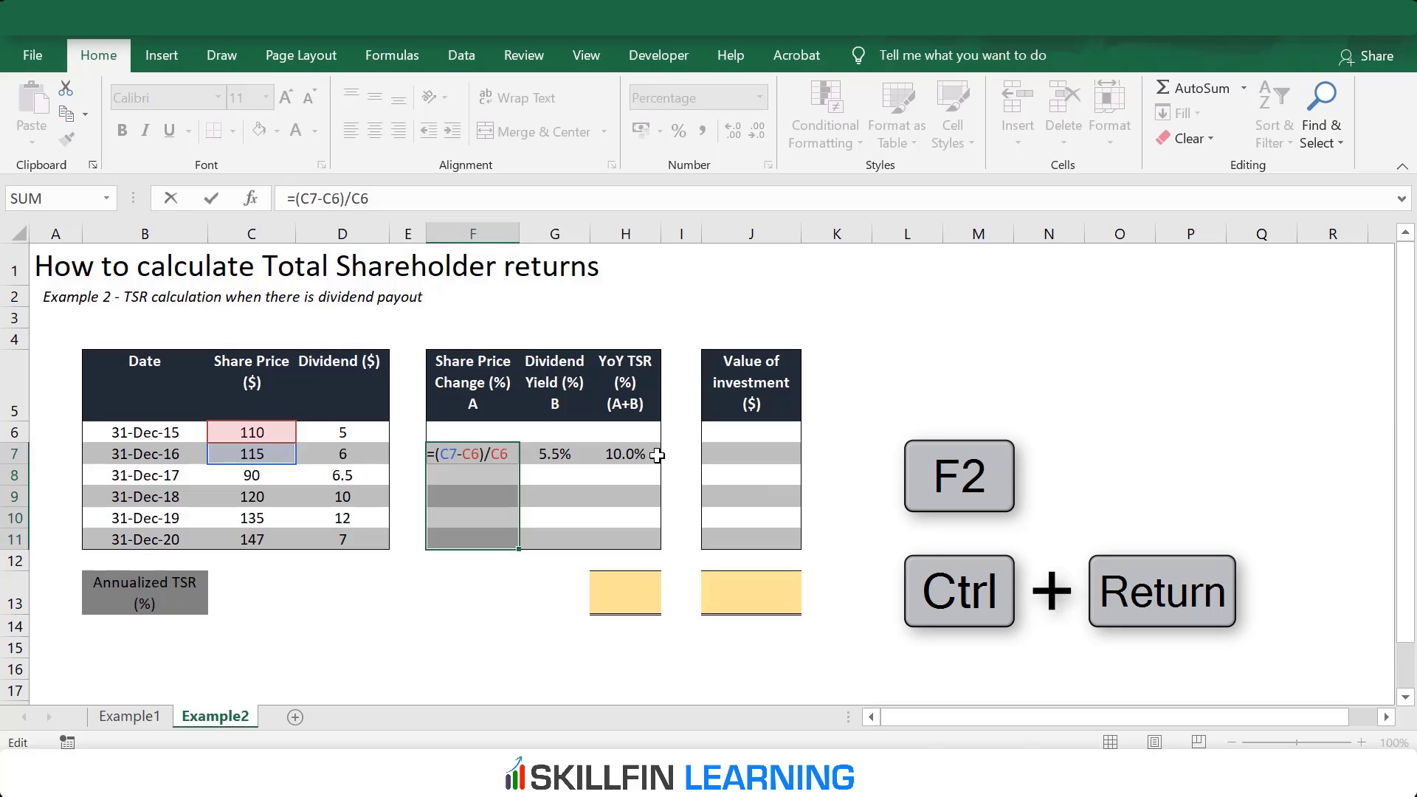
key("ctrl+Return")
- Fill the dividend yield formula from G7 down through G11
key("Right")
key("shift+Down")
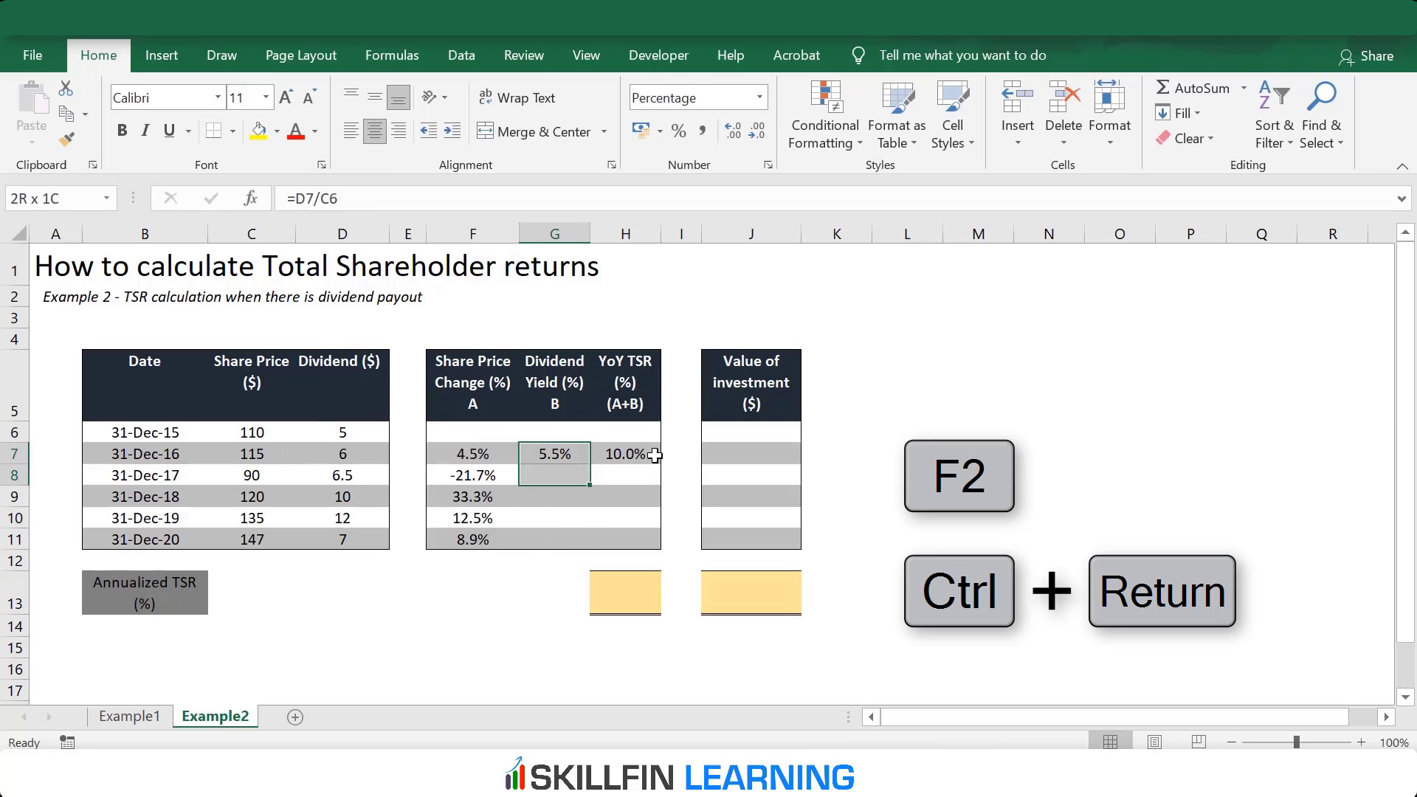
key("shift+Down")
key("shift+Down")
key("shift+Down")
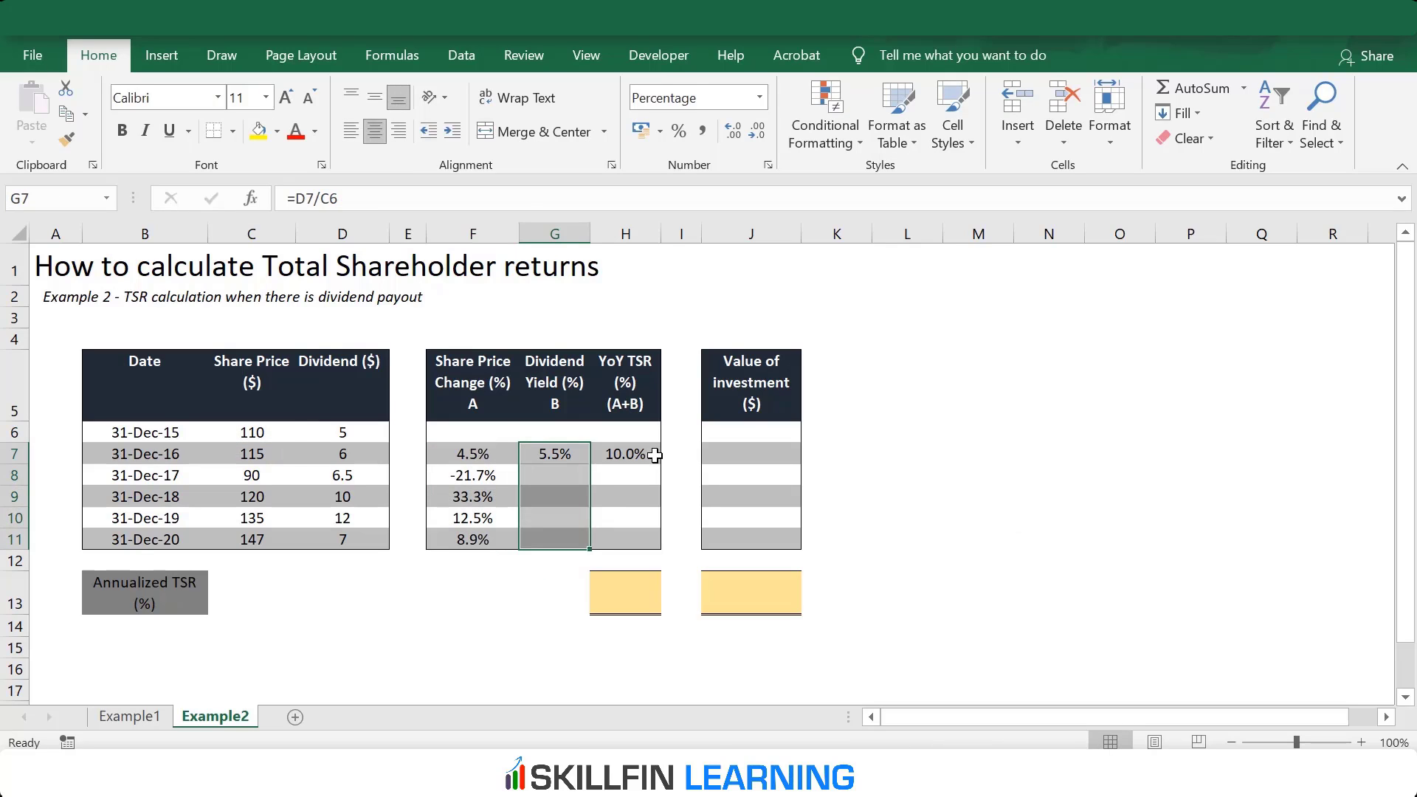
key("F2")
key("ctrl+Return")
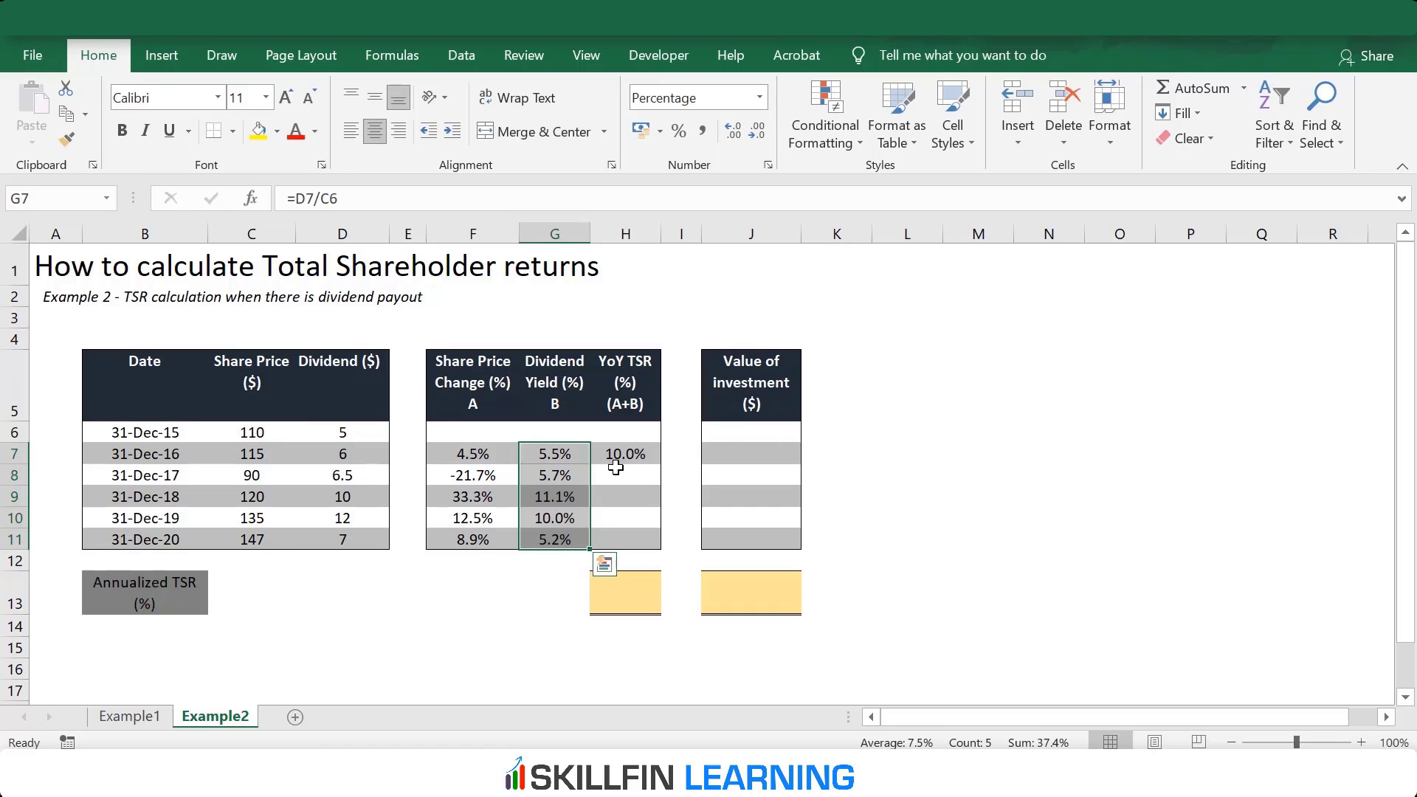
- Fill the YoY TSR formula from H7 down through H11
key("Right")
key("shift+Down")
key("shift+Down")
key("shift+Down")
key("shift+Down")
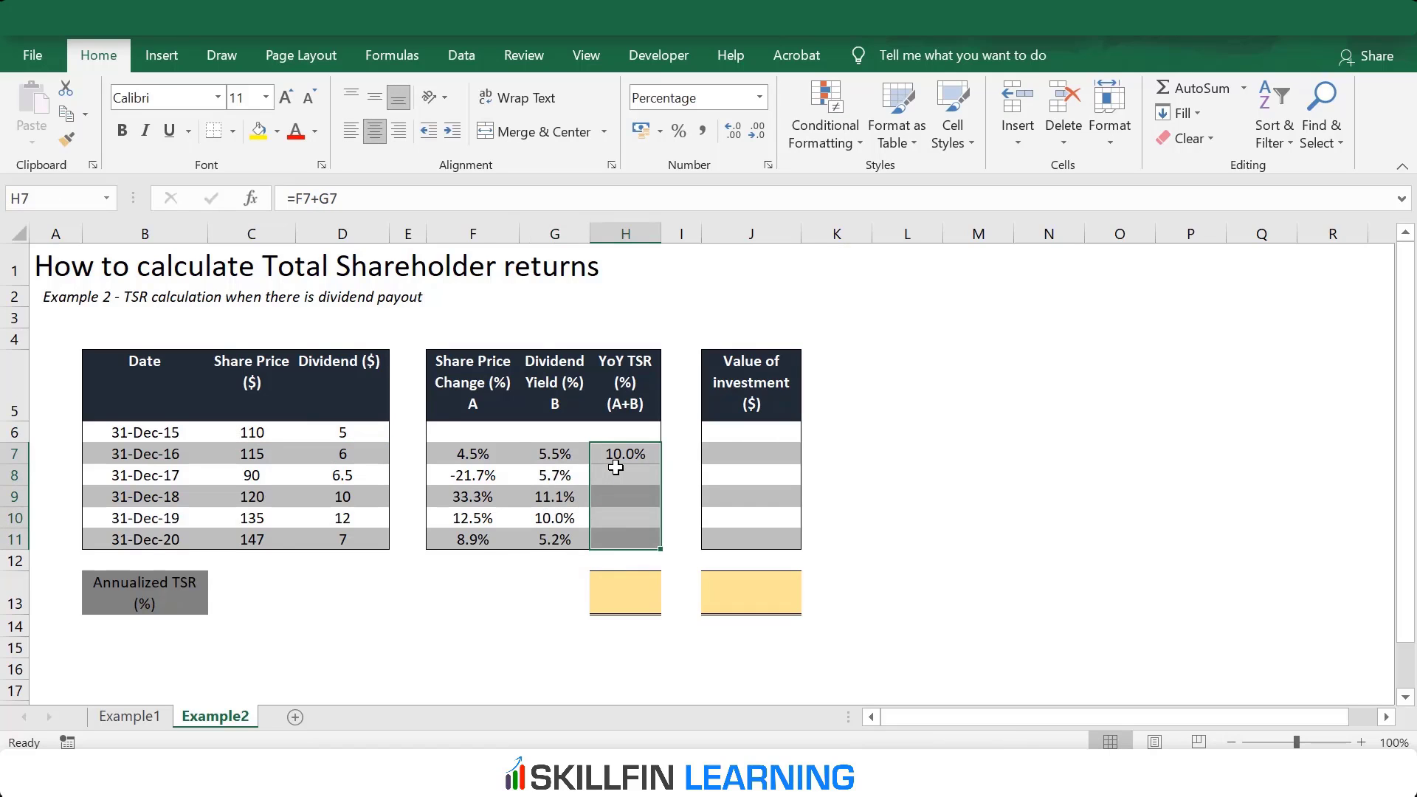
key("F2")
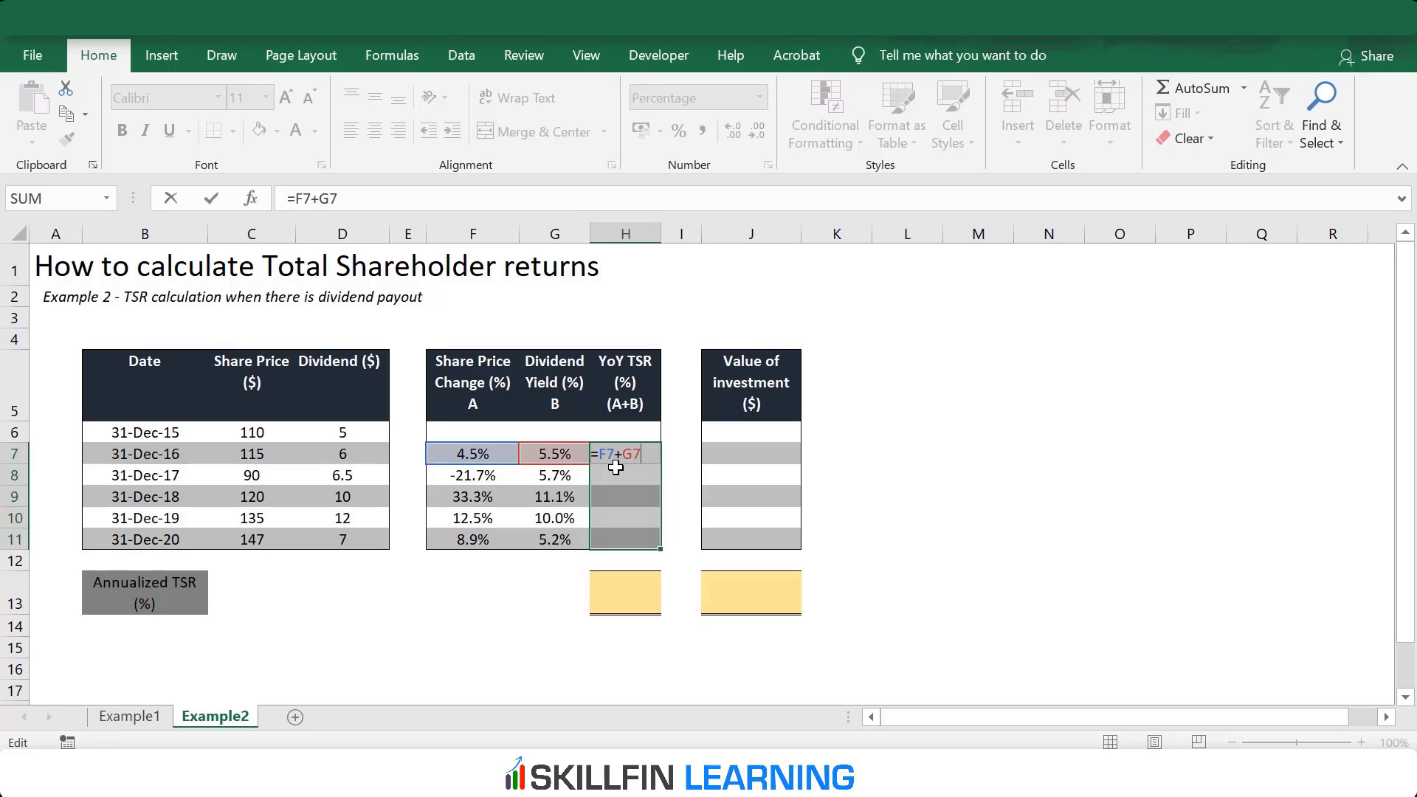
key("ctrl+Return")
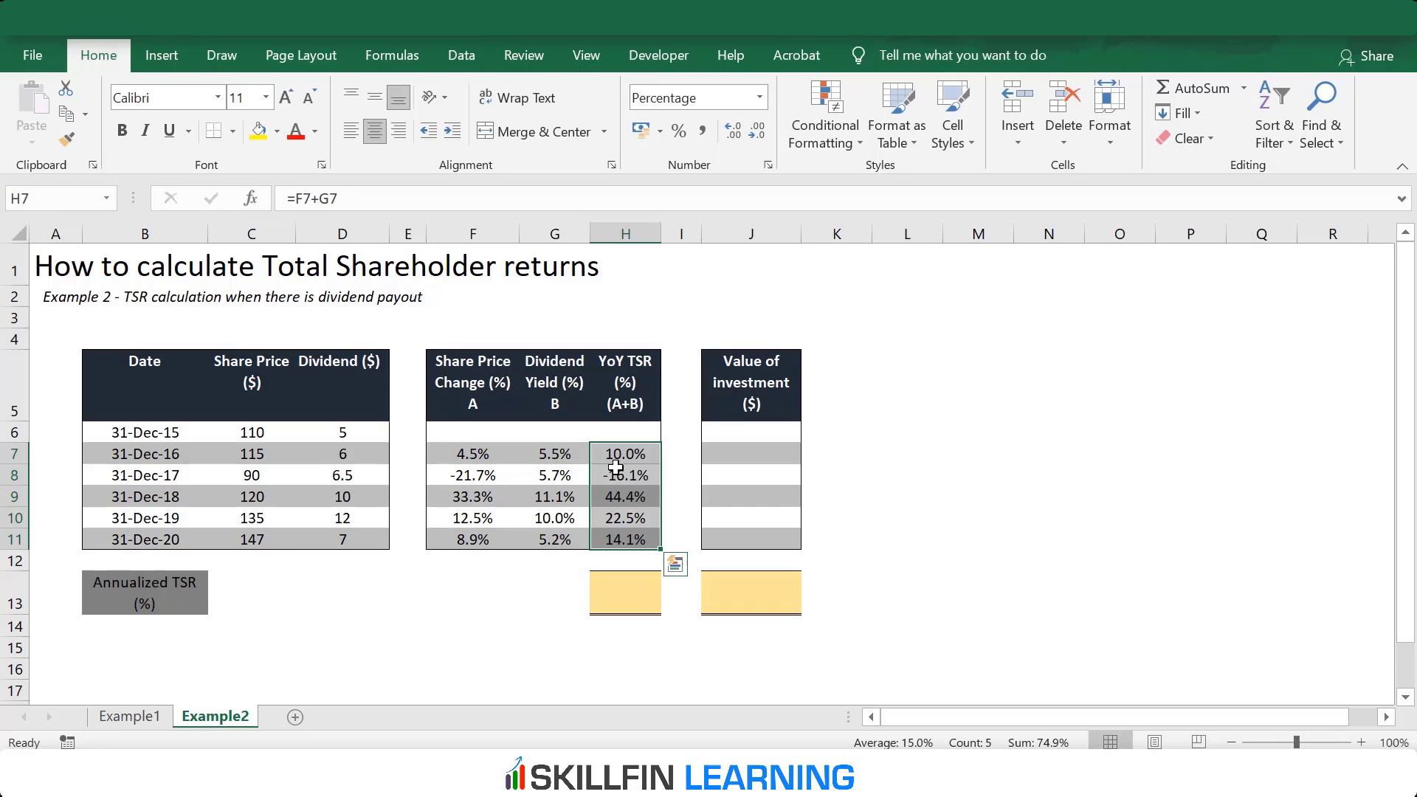
- Enter the annualized TSR array formula =GEOMEAN(1+H7:H11)-1 in cell H13 and format it as a percentage with one decimal
key("Down")
key("Down")
key("Down")
key("Down")
key("Down")
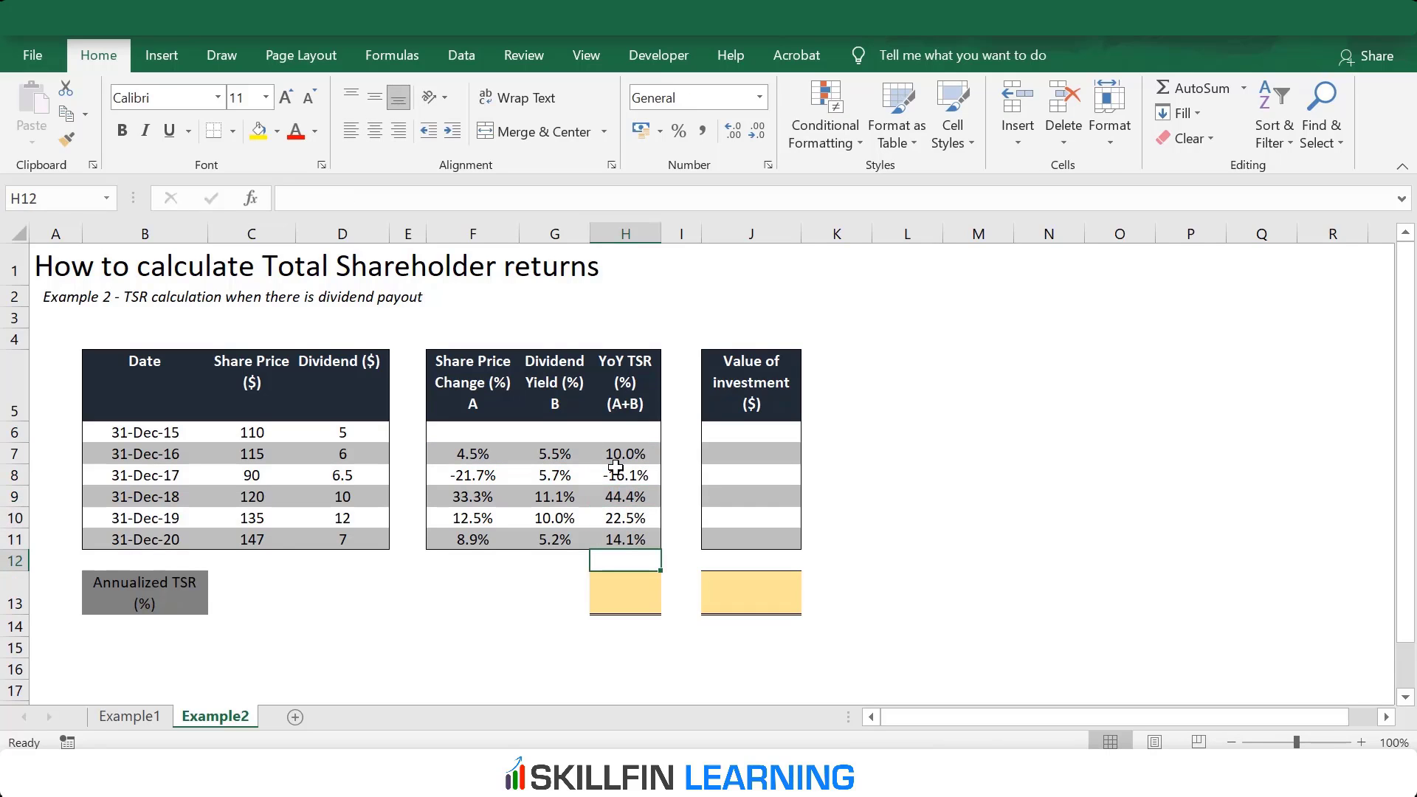
key("Down")
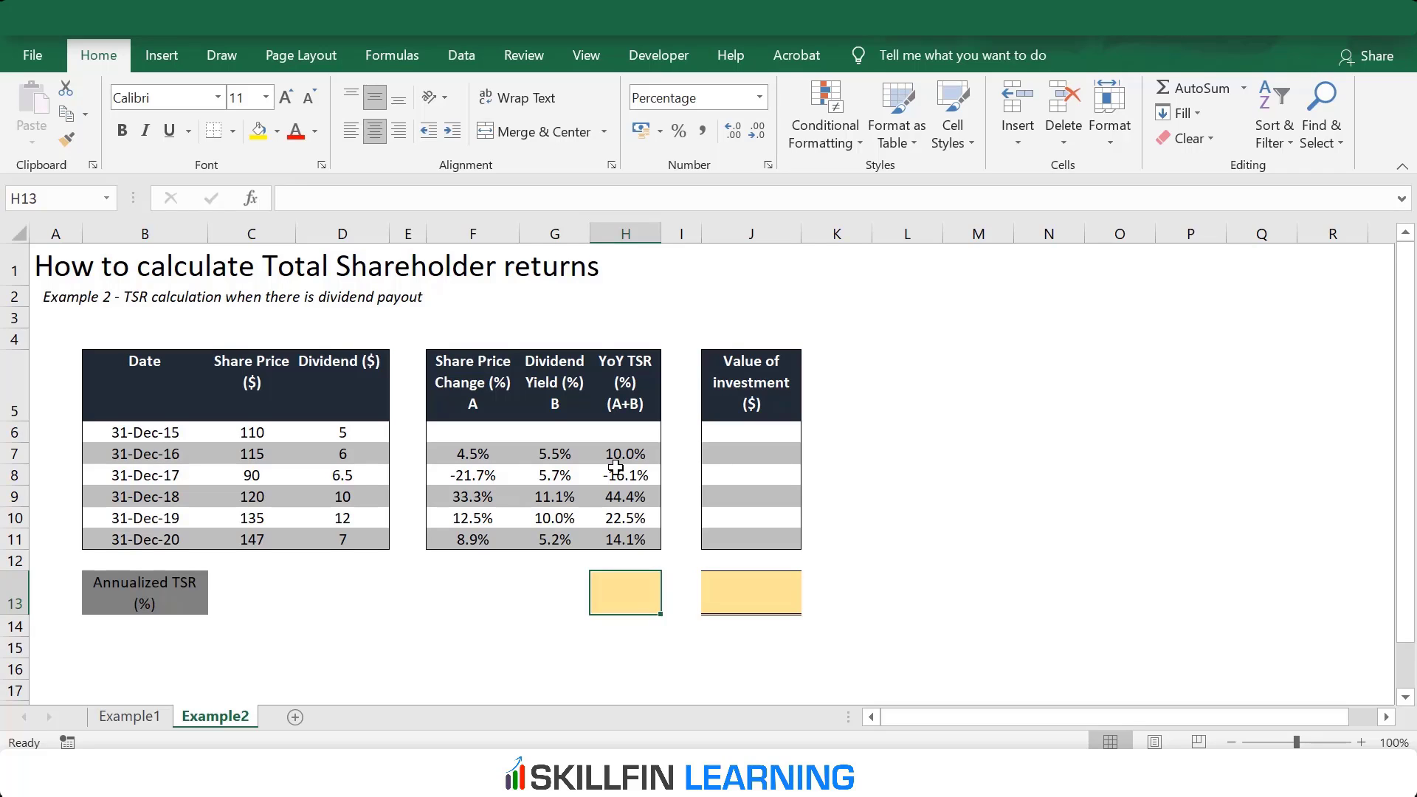
type("=geo")
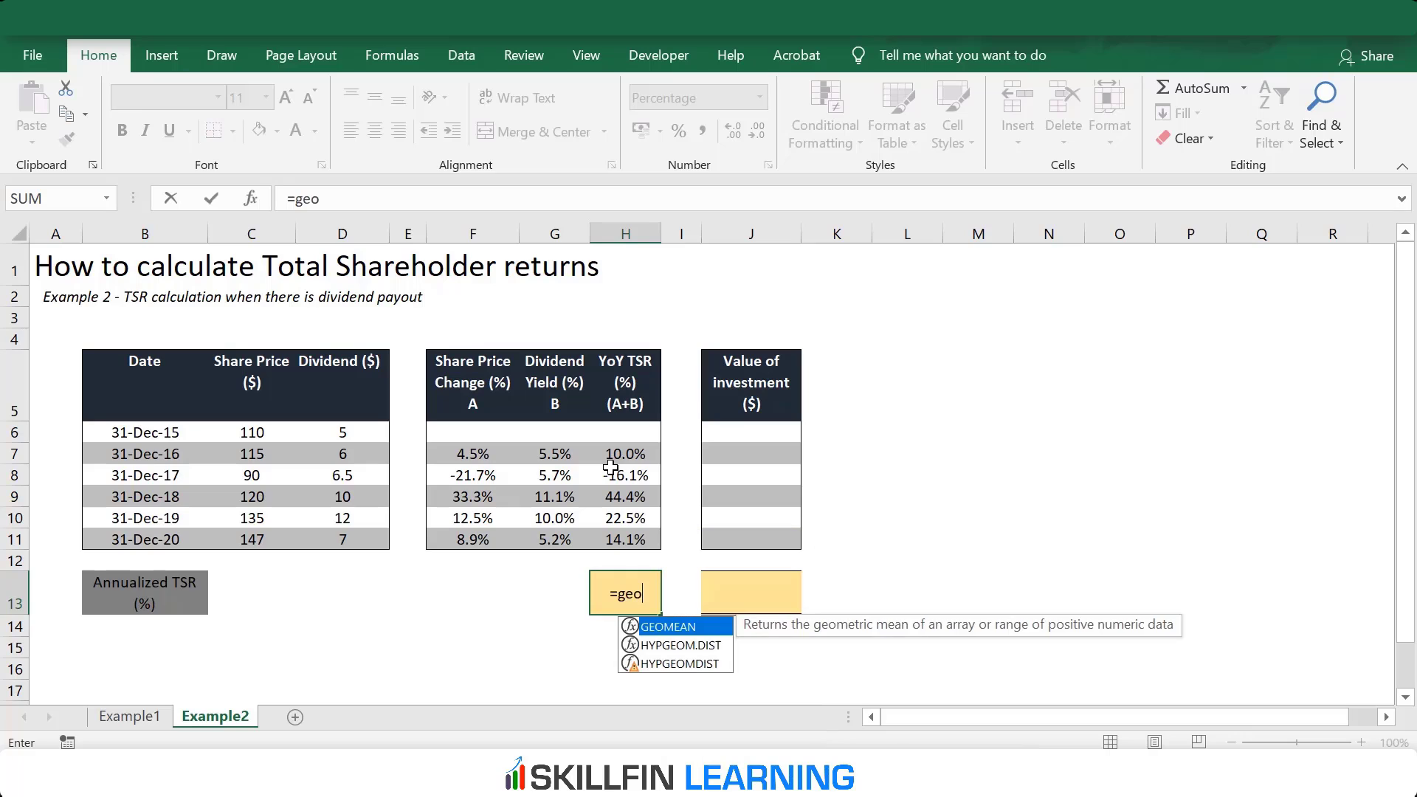
type("mean(1+")
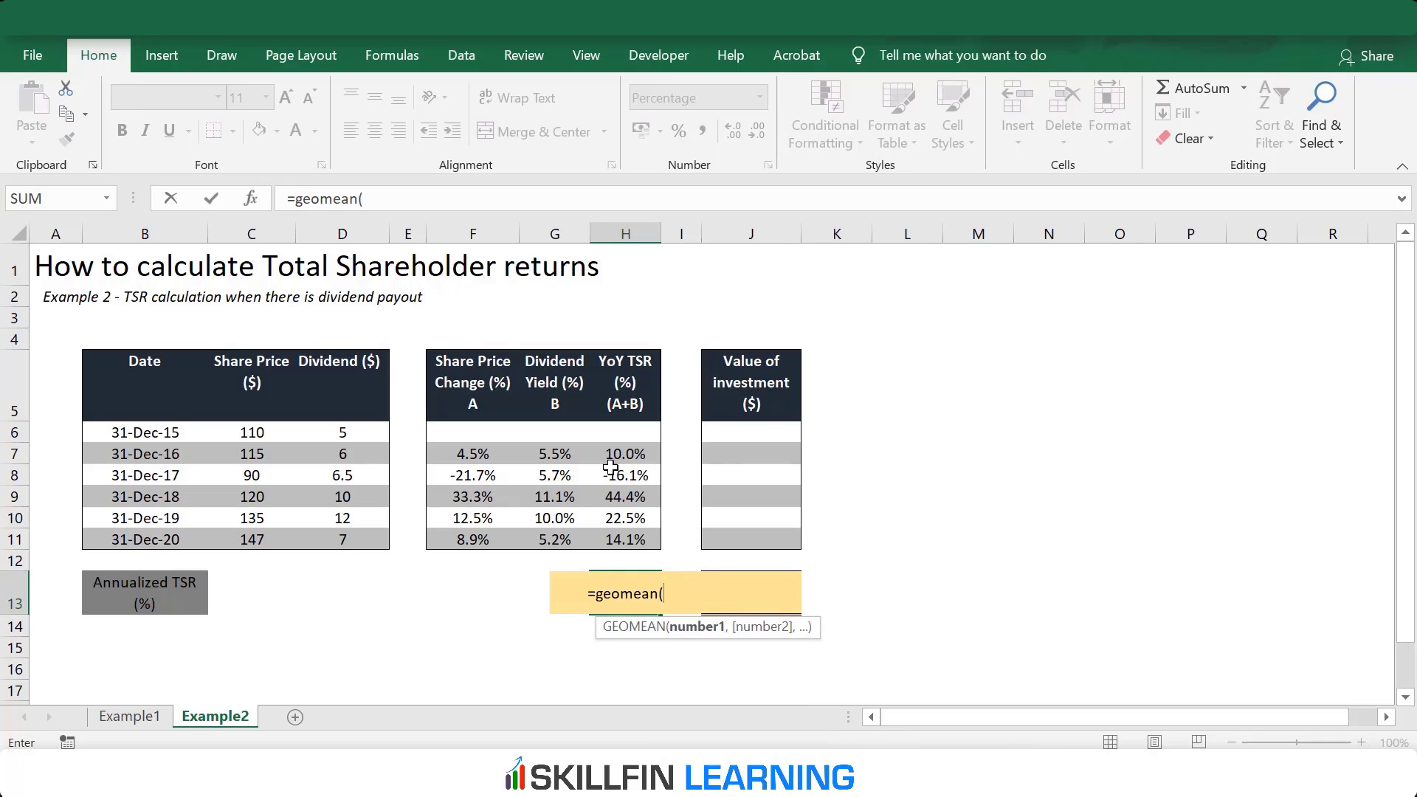
key("Up")
key("Up")
key("shift+Up")
key("shift+Up")
key("shift+Up")
key("shift+Up")
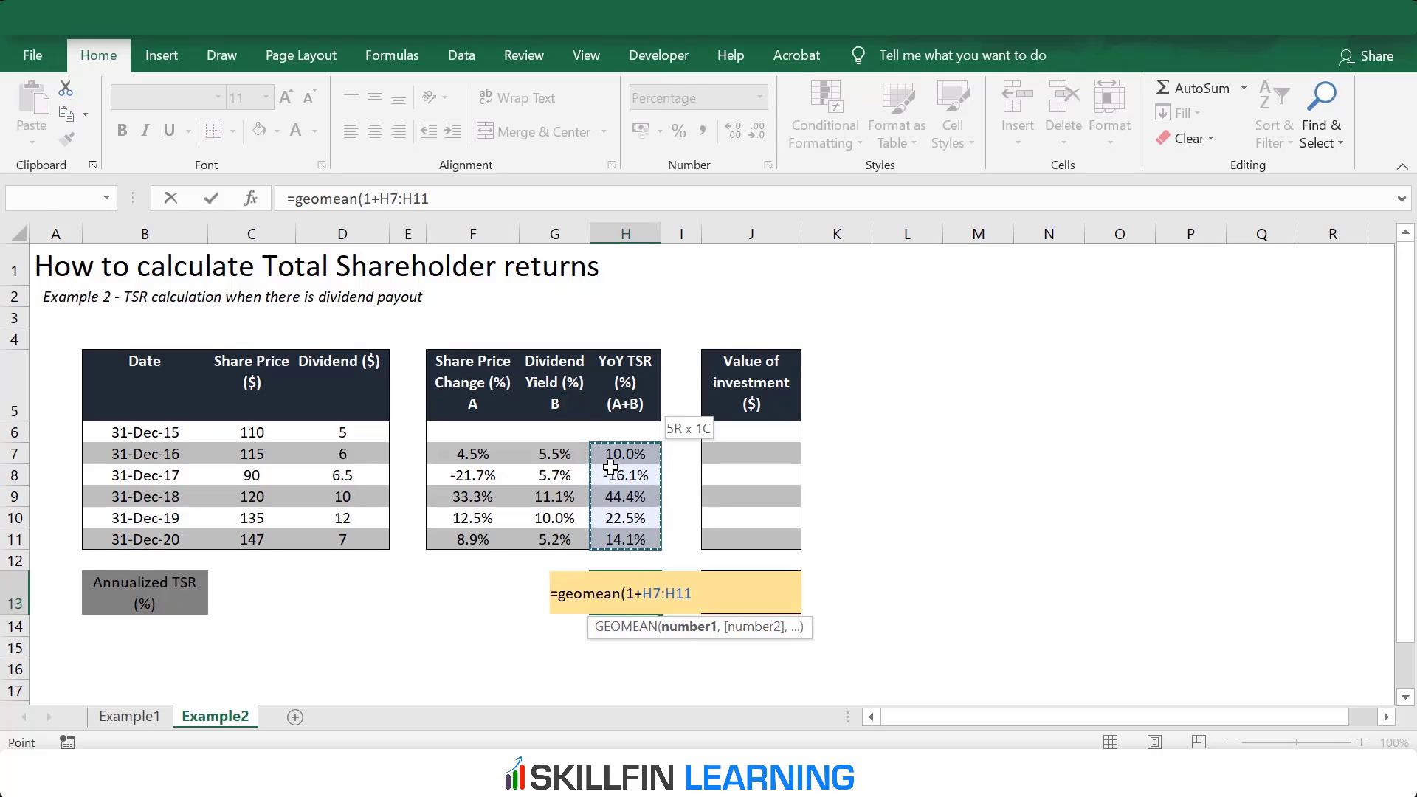
type(")")
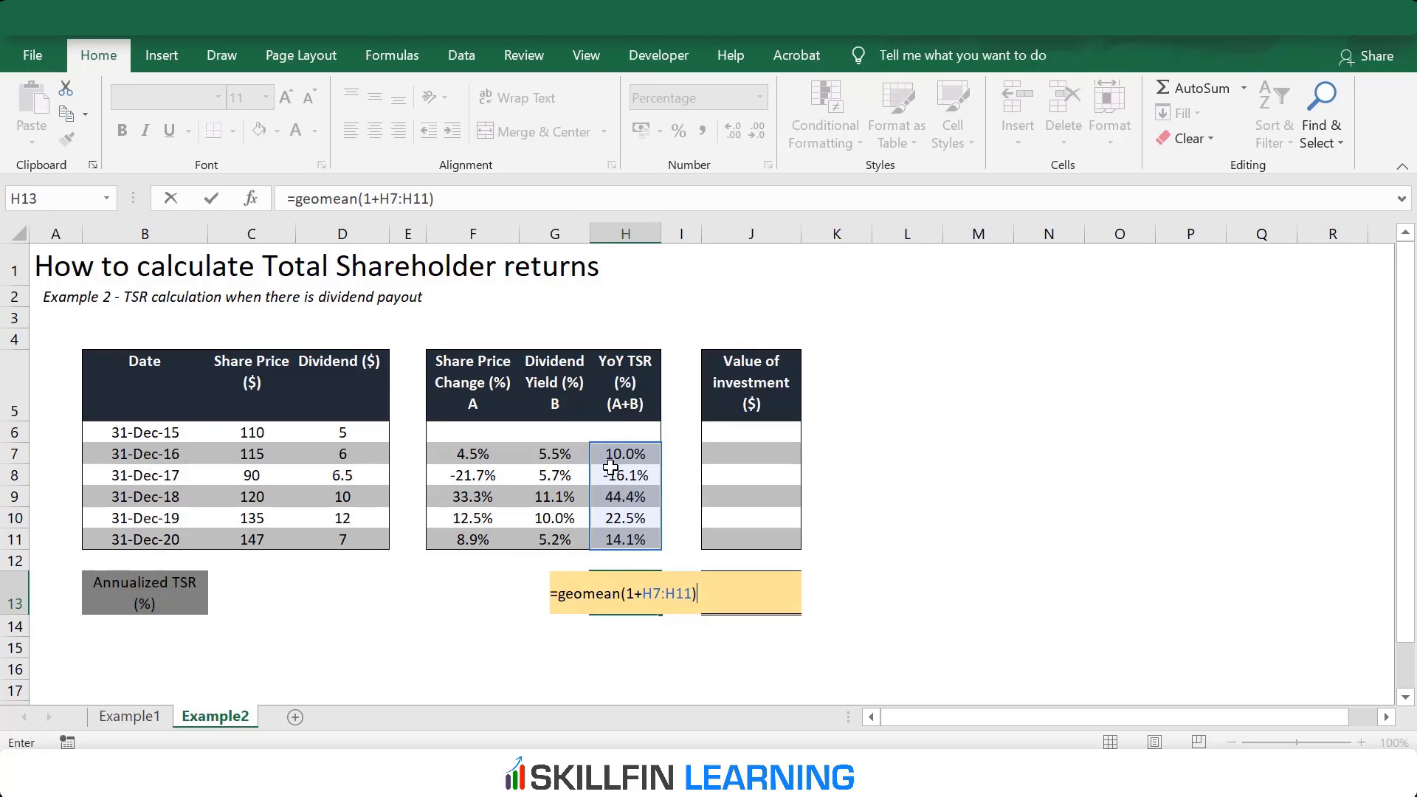
type("-1")
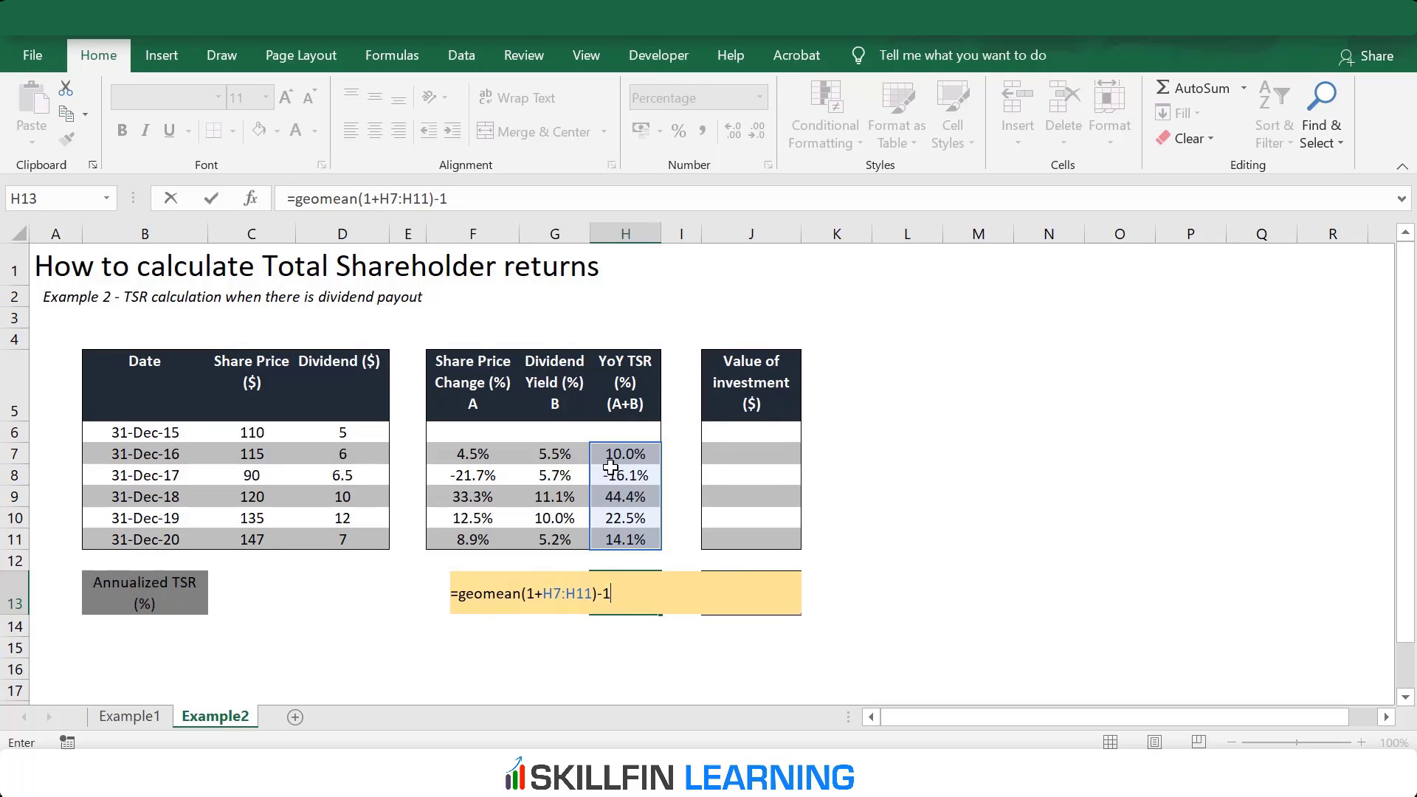
key("ctrl+shift+Return")
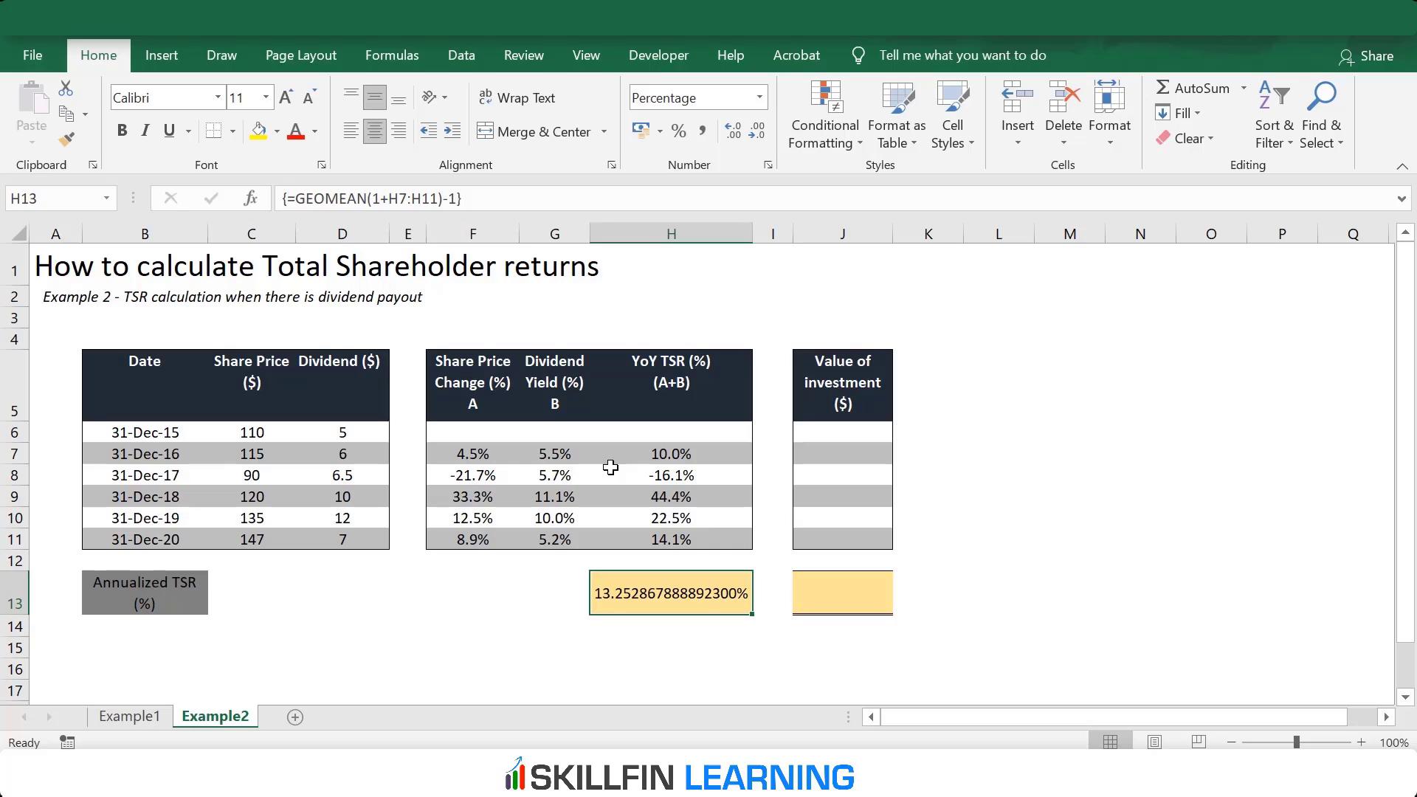
left_click(679, 131)
left_click(735, 133)
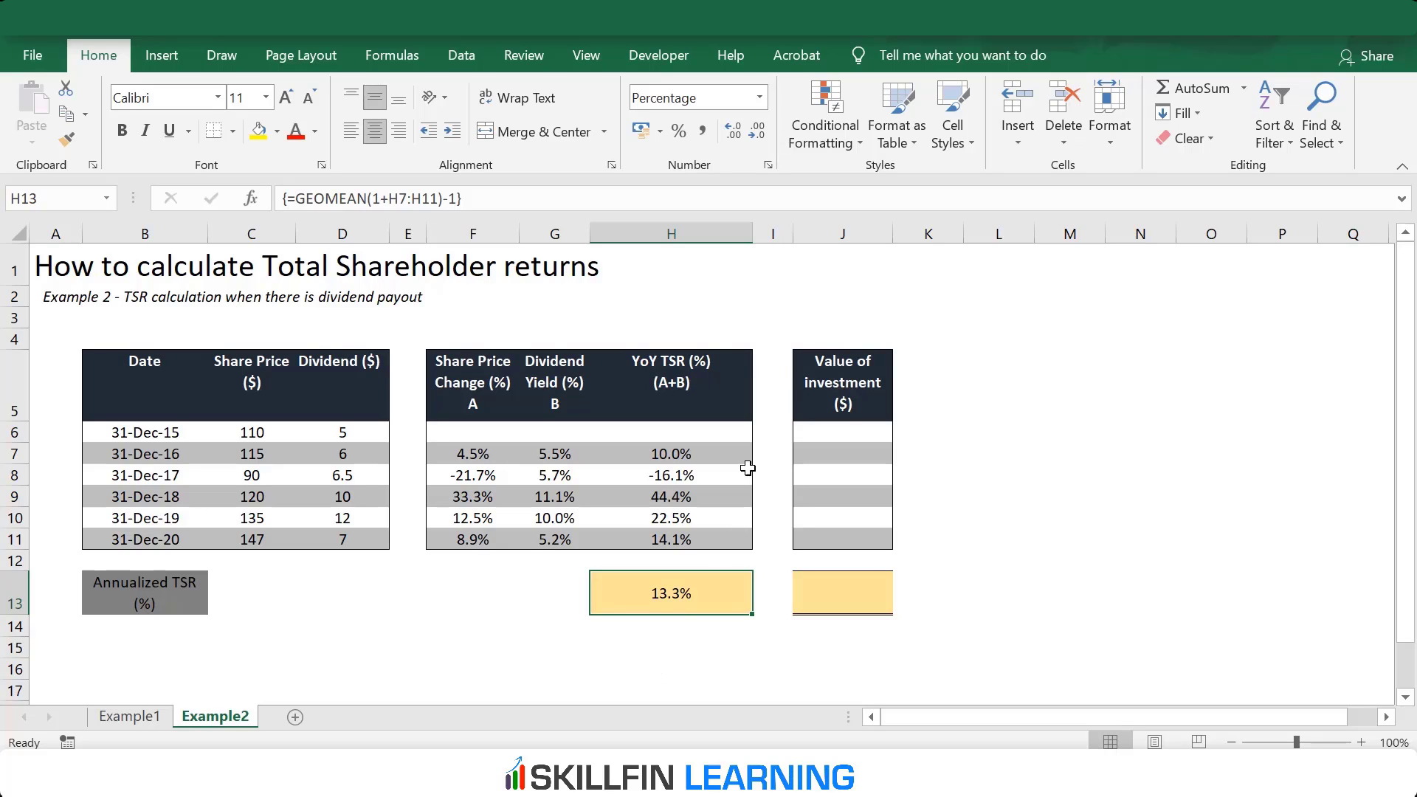
- Enter a starting investment value of 100 in cell J6
left_click(816, 438)
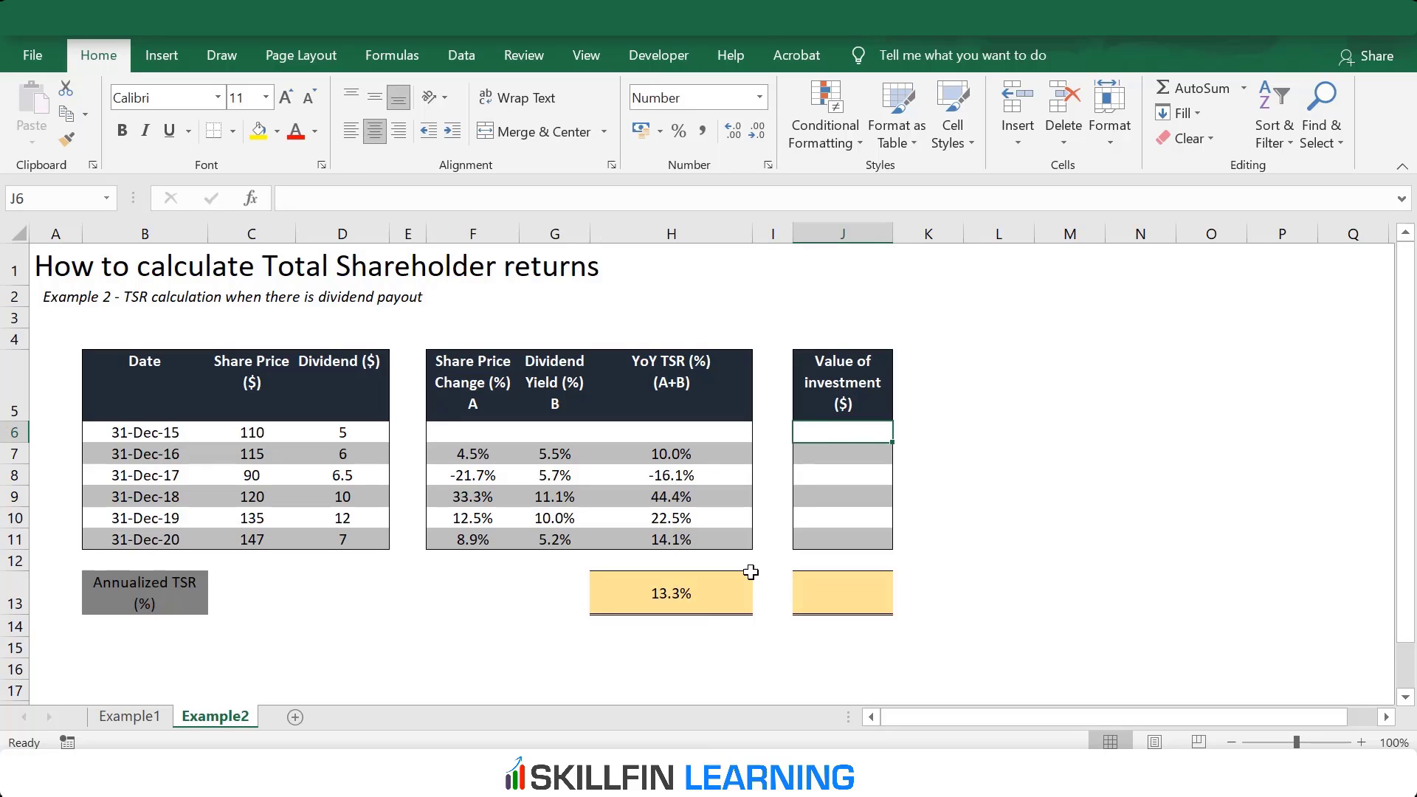
type("100")
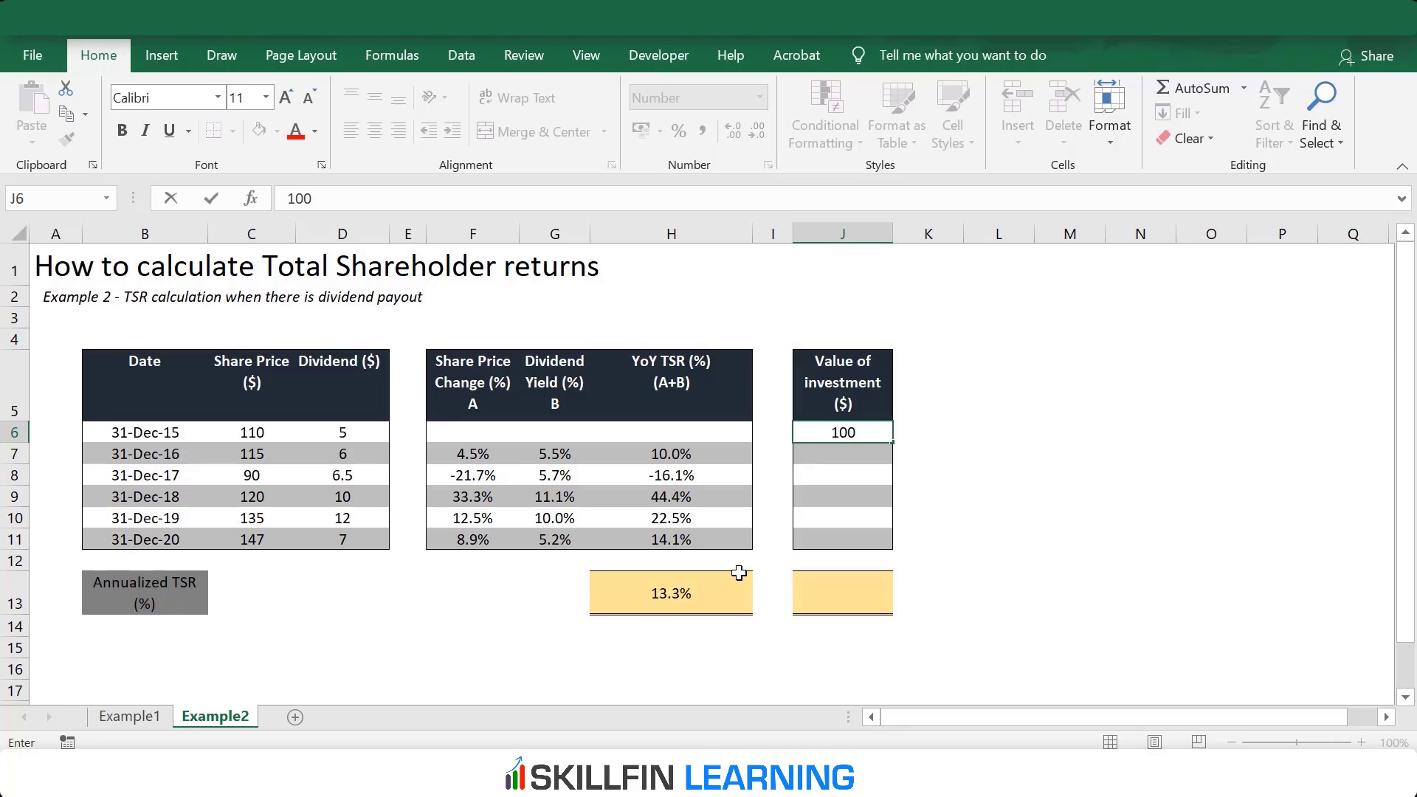
key("Return")
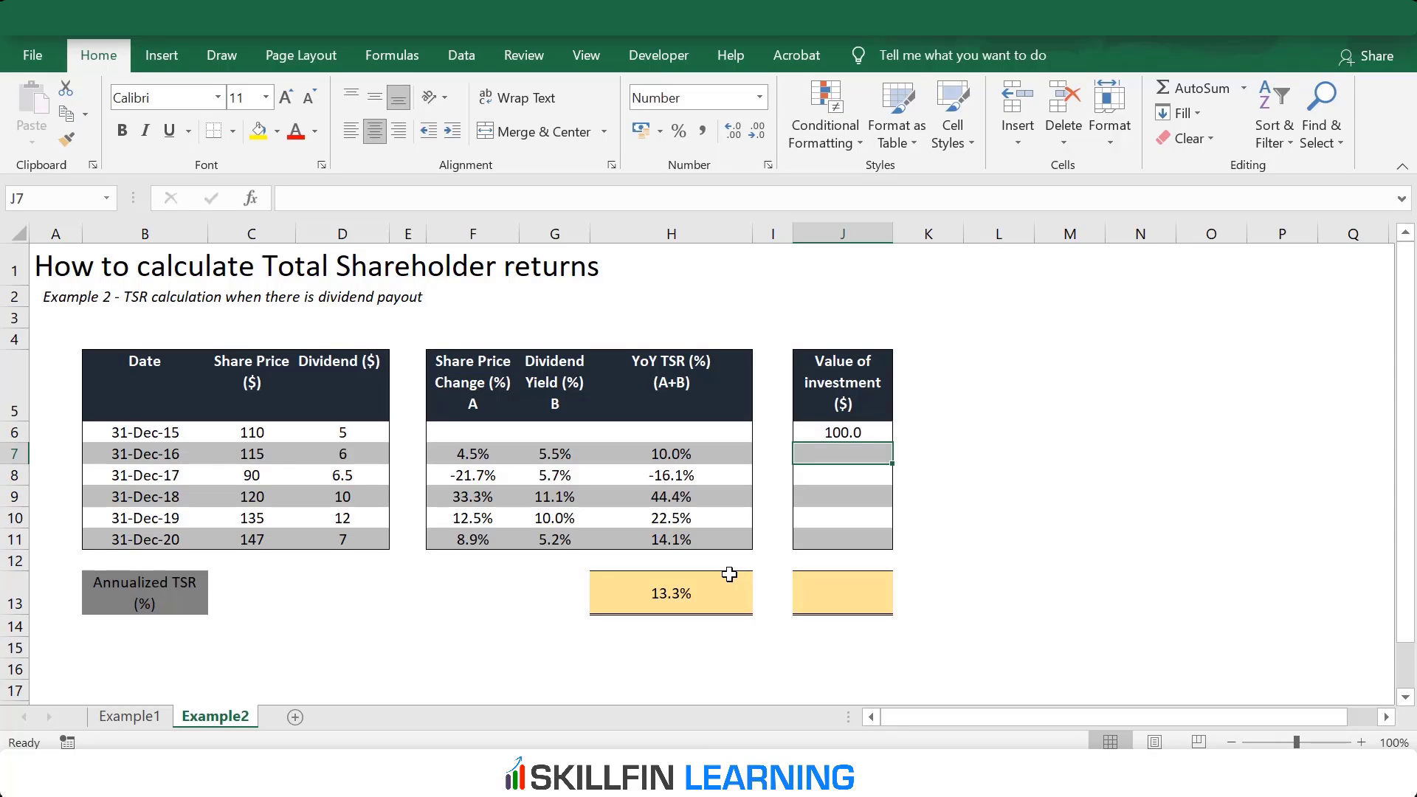
- Enter the investment value formula =J6*(1+H7) in cell J7
type("=")
key("Up")
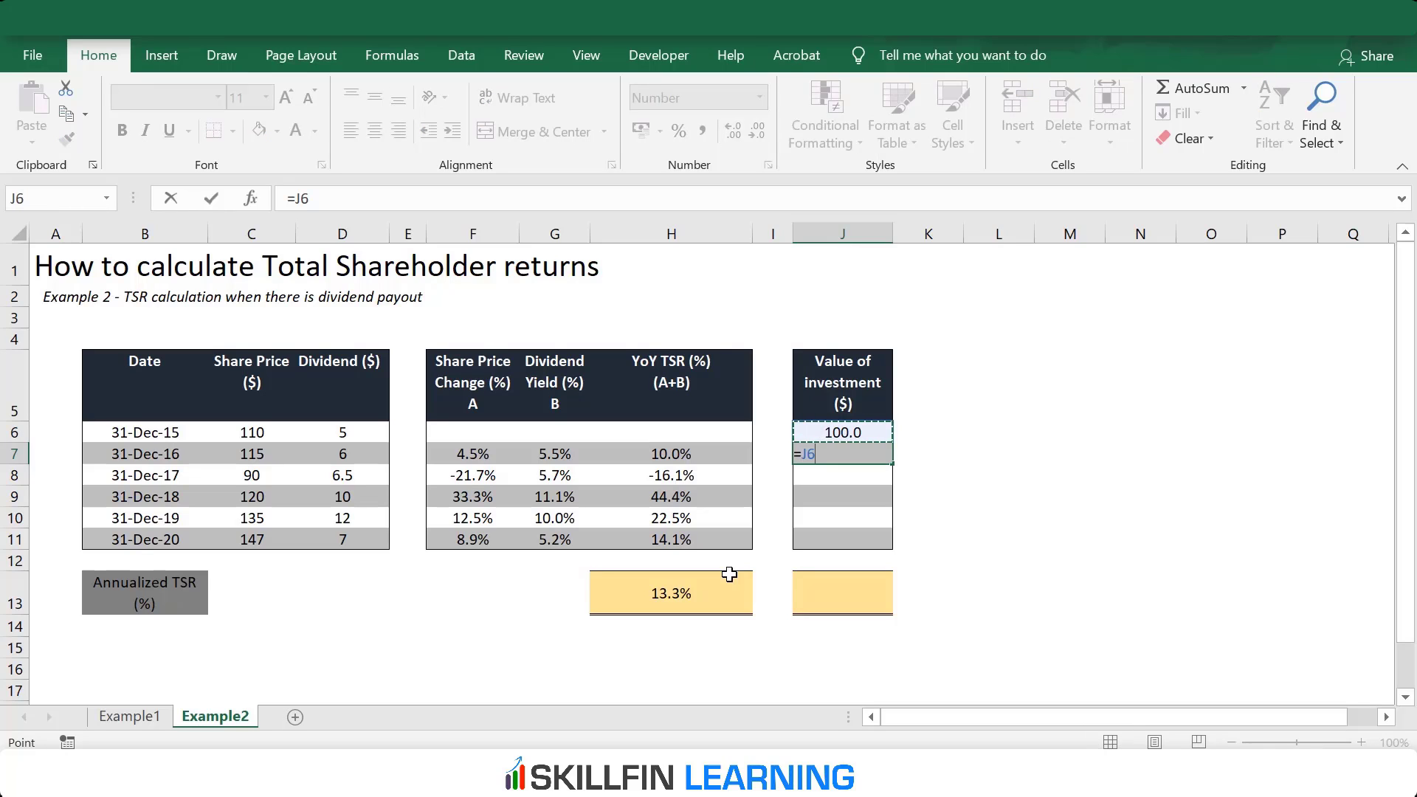
type("*(1")
key("Left")
key("Left")
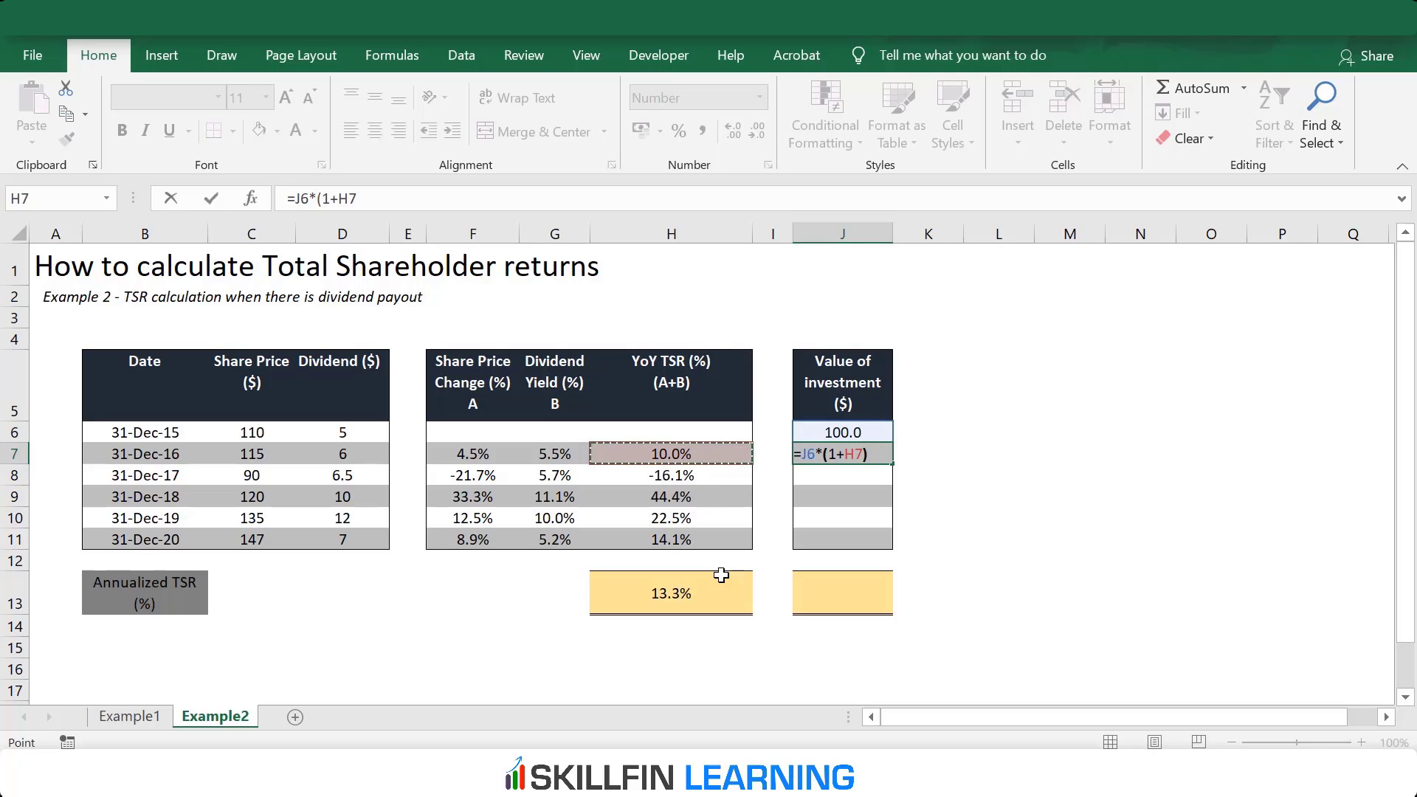
type(")")
key("Return")
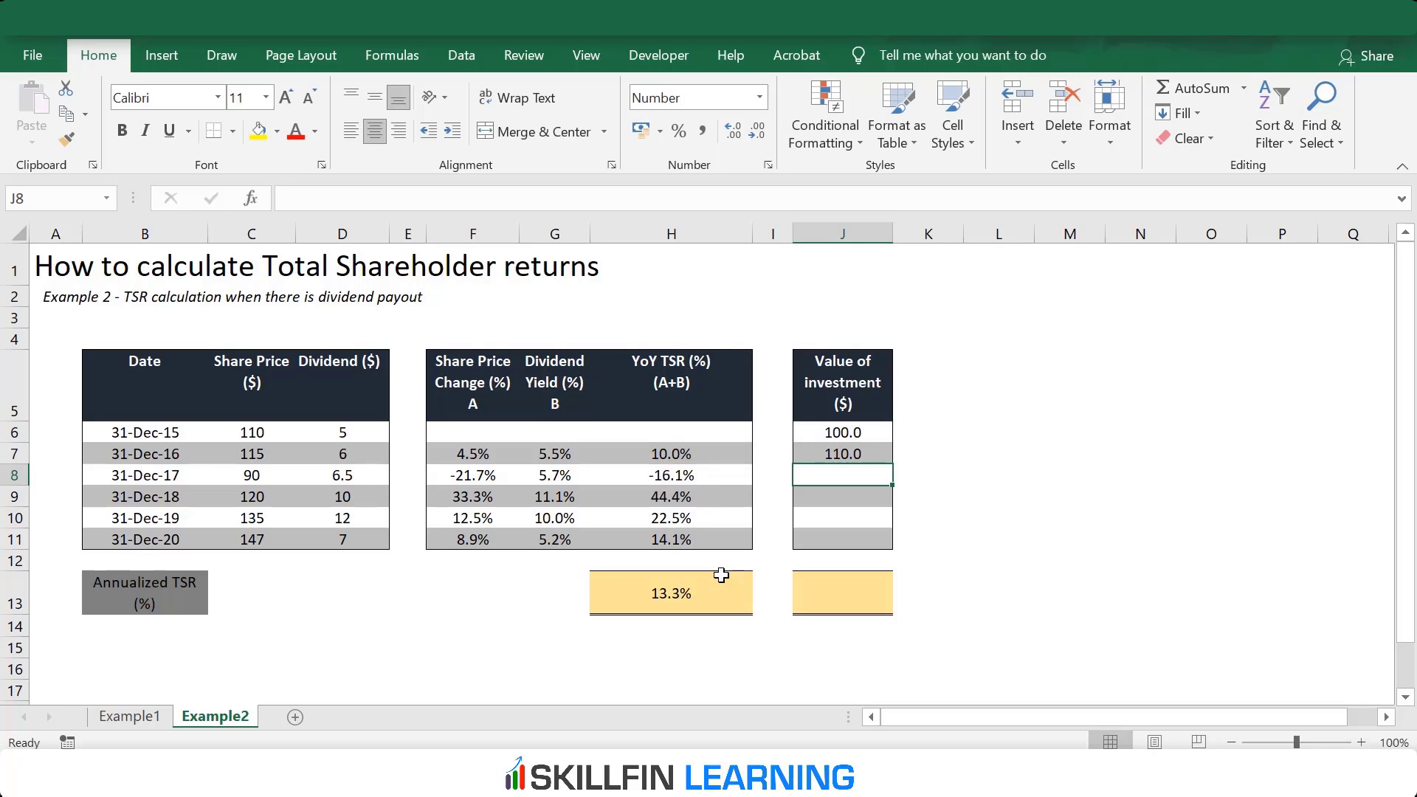
- Fill the investment value formula from J7 down through J11
key("Up")
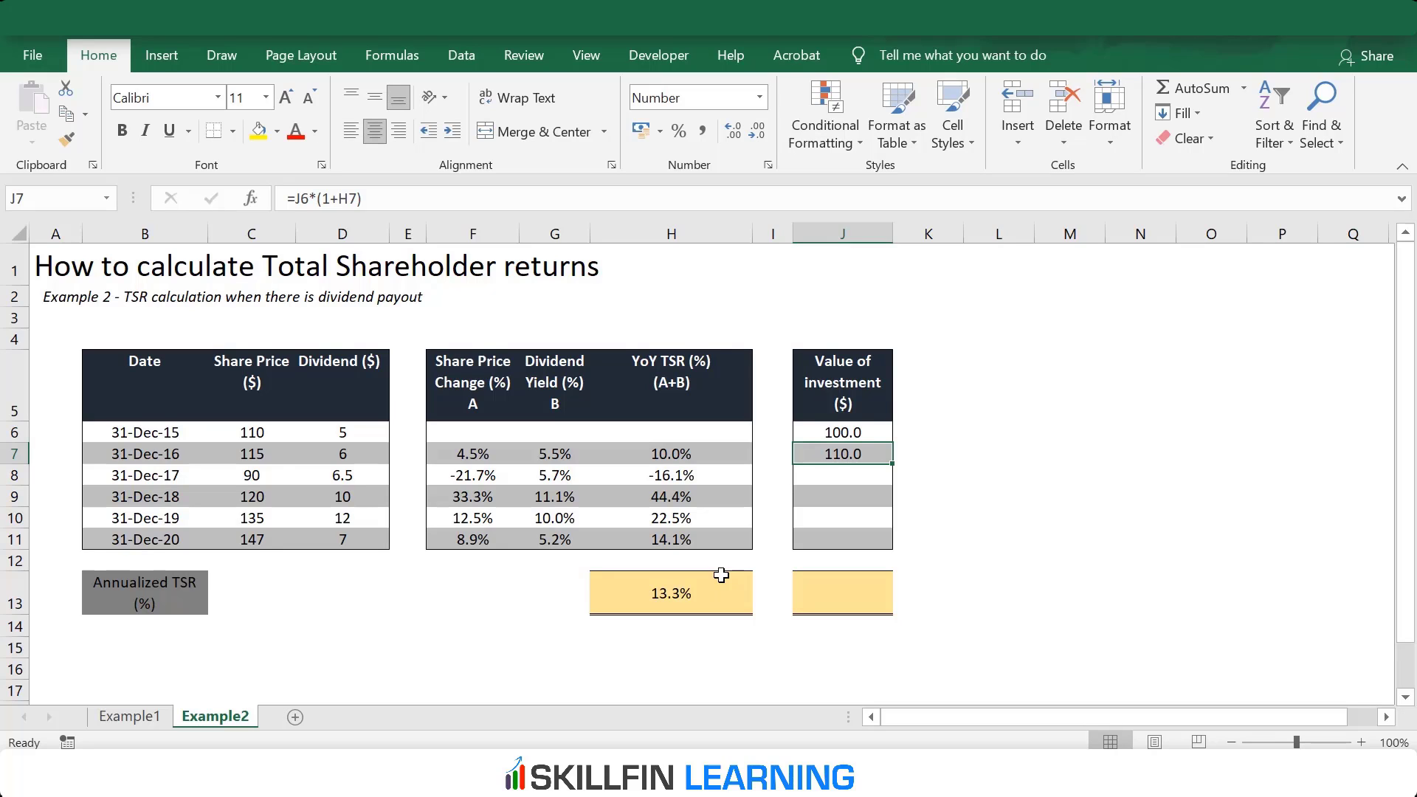
key("shift+Down")
key("shift+Down")
key("shift+Down")
key("shift+Down")
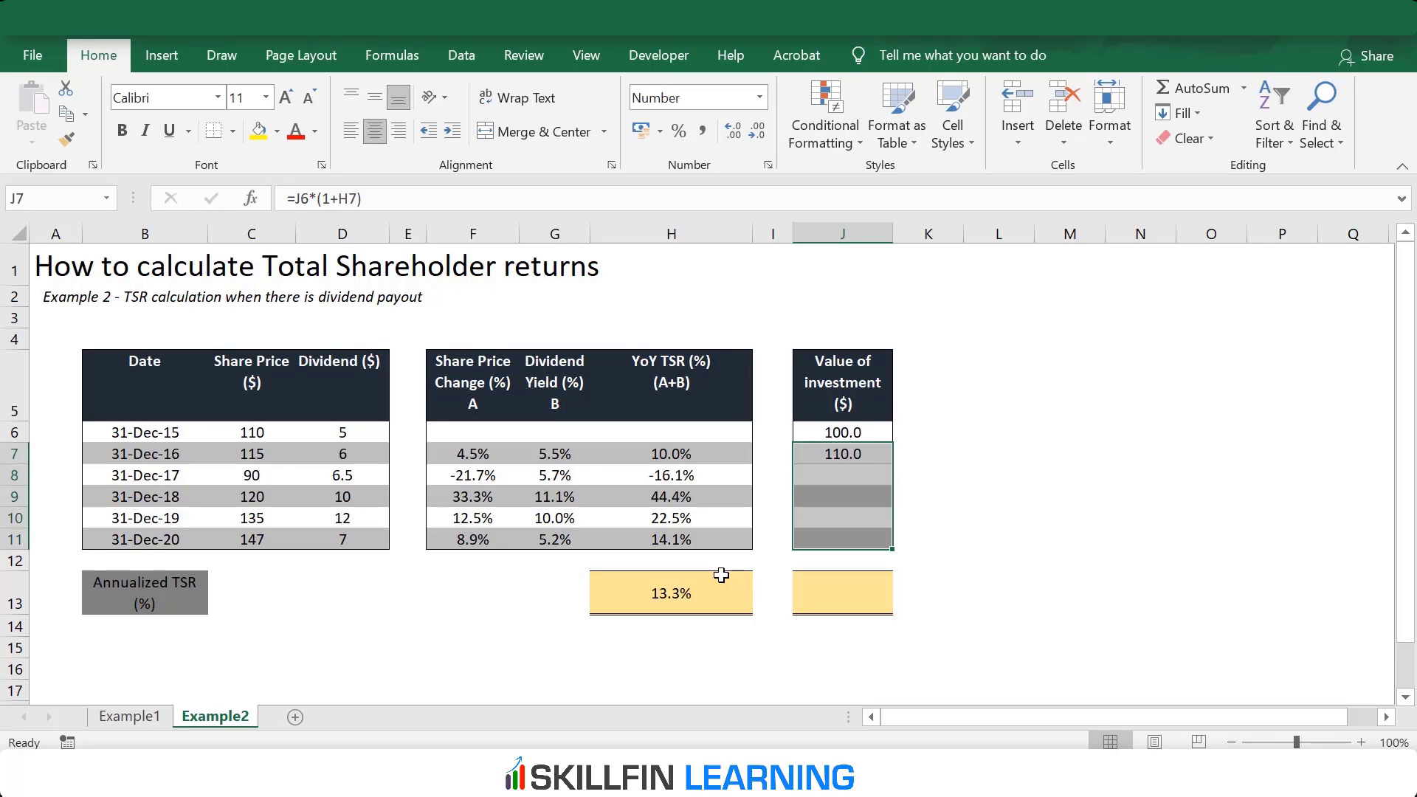
key("F2")
key("ctrl+Return")
- Review the investment values from the starting amount in J6 to the final amount in J11
key("shift+Up")
key("shift+Up")
key("shift+Up")
key("shift+Up")
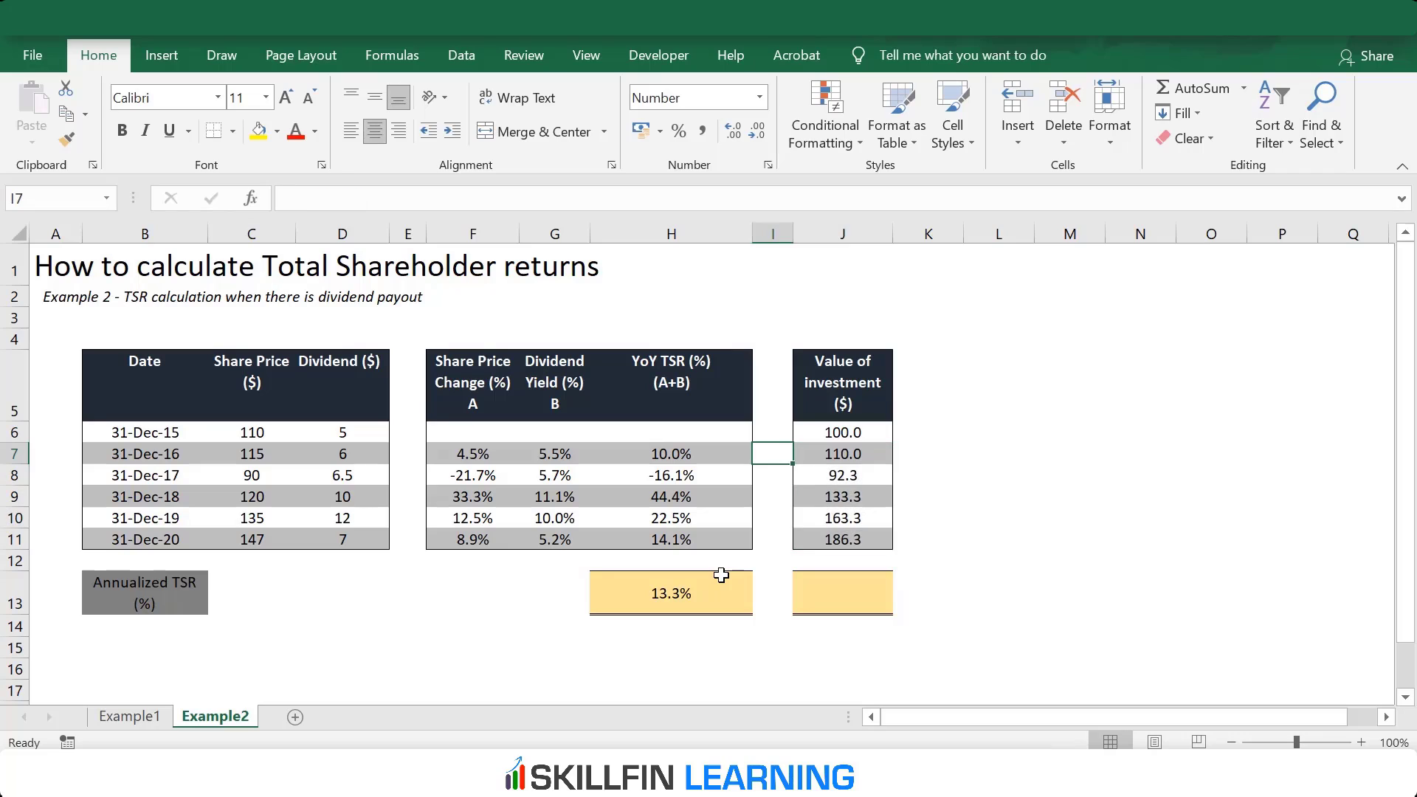
key("Up")
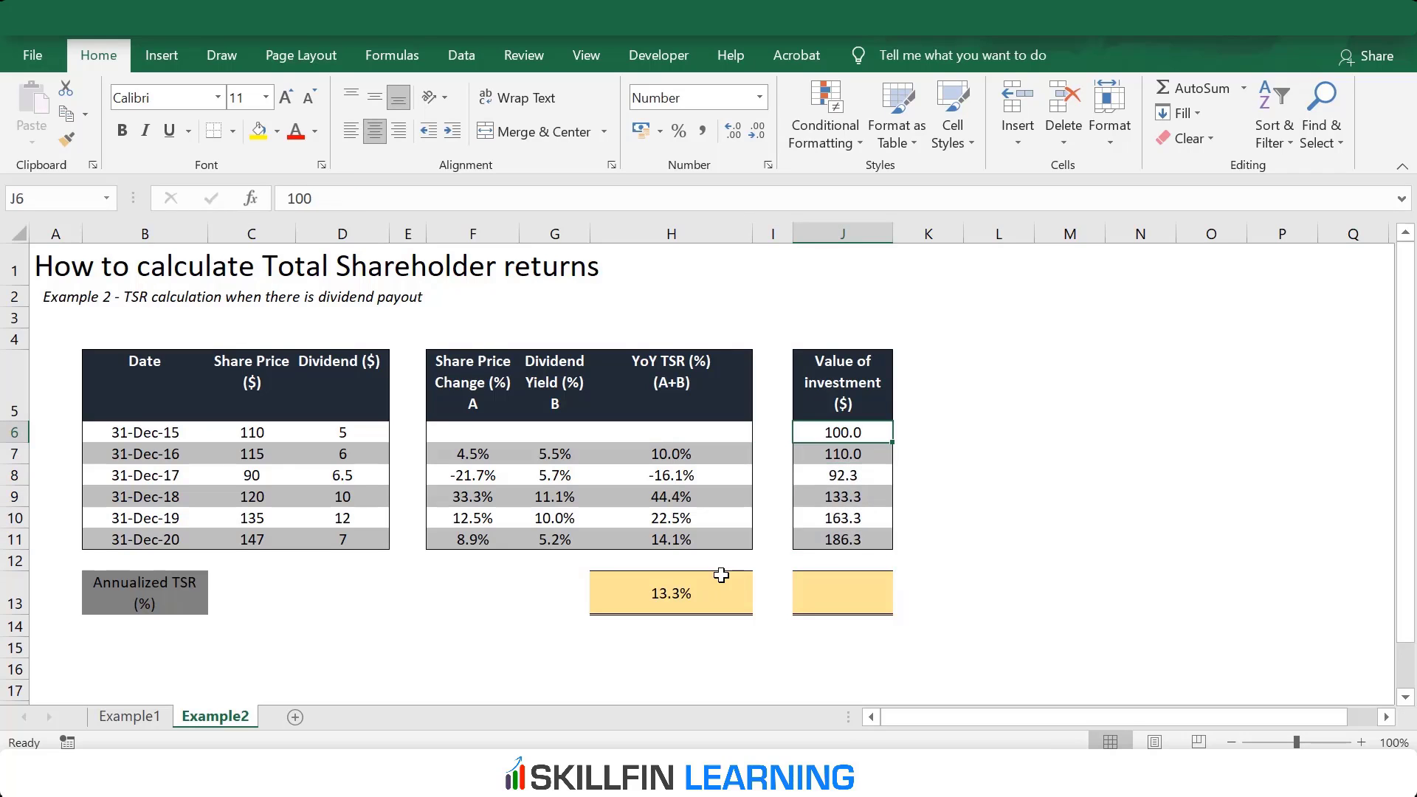
key("Down")
key("Down")
key("Down")
key("Down")
key("Down")
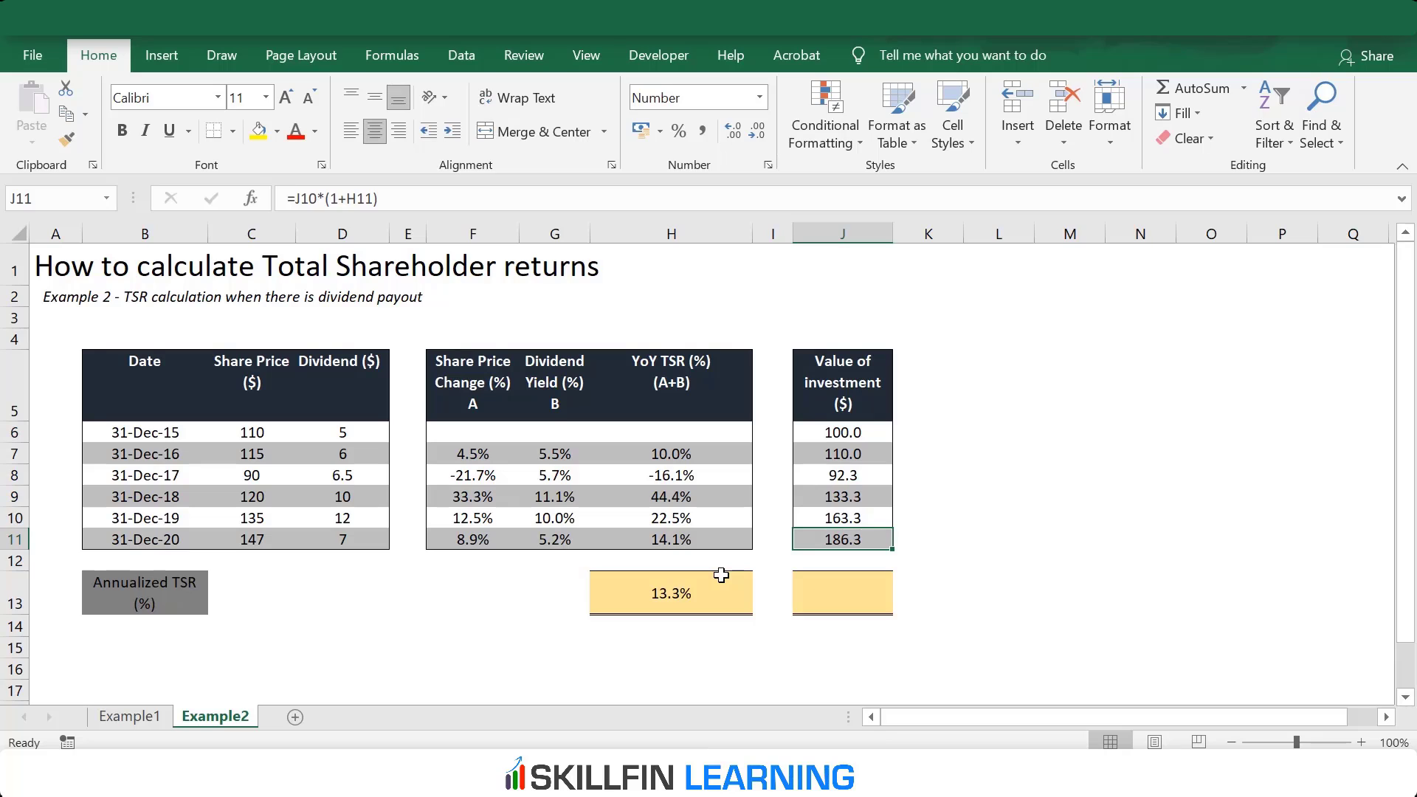
- Enter the annualized TSR formula =(J11/J6)^(1/5)-1 in cell J13
key("Down")
key("Down")
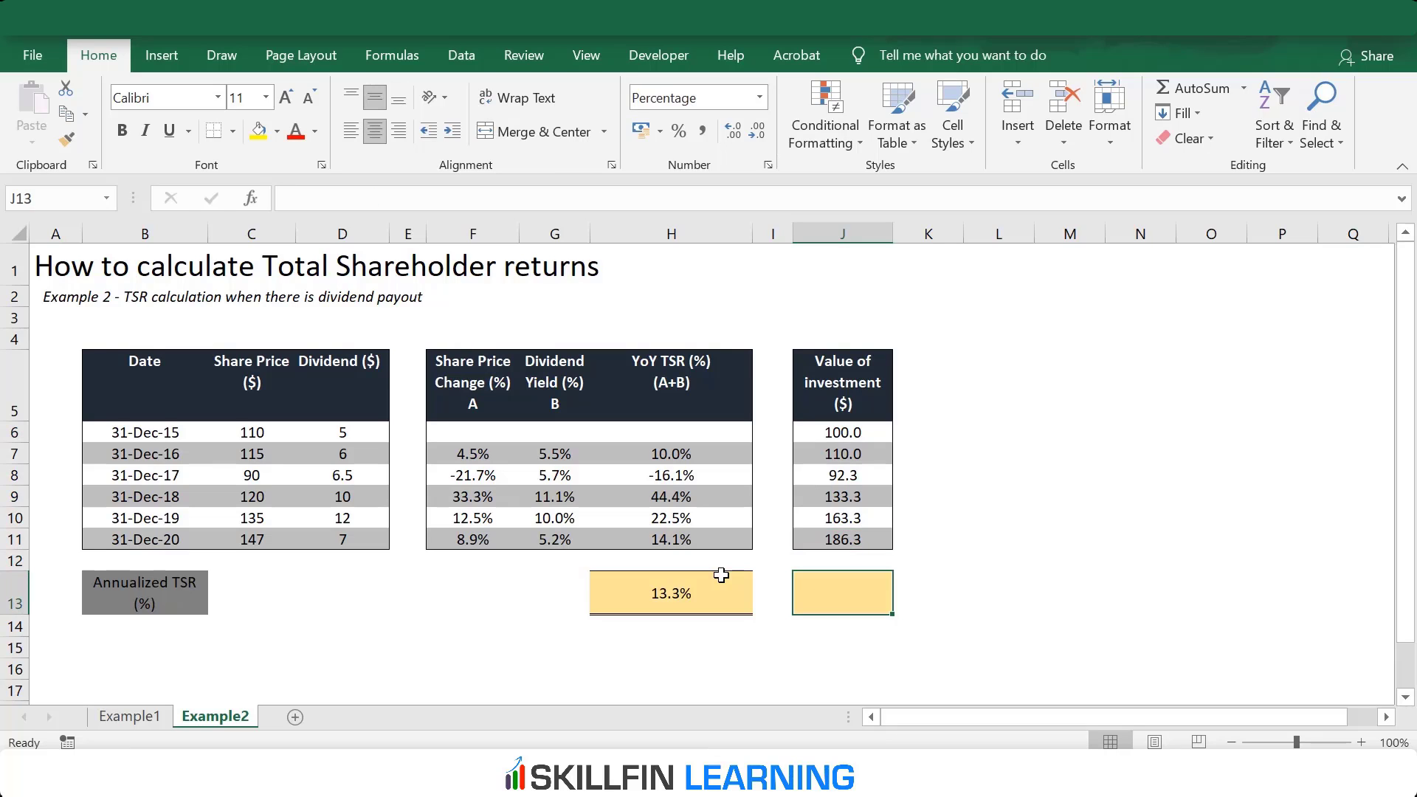
type("=")
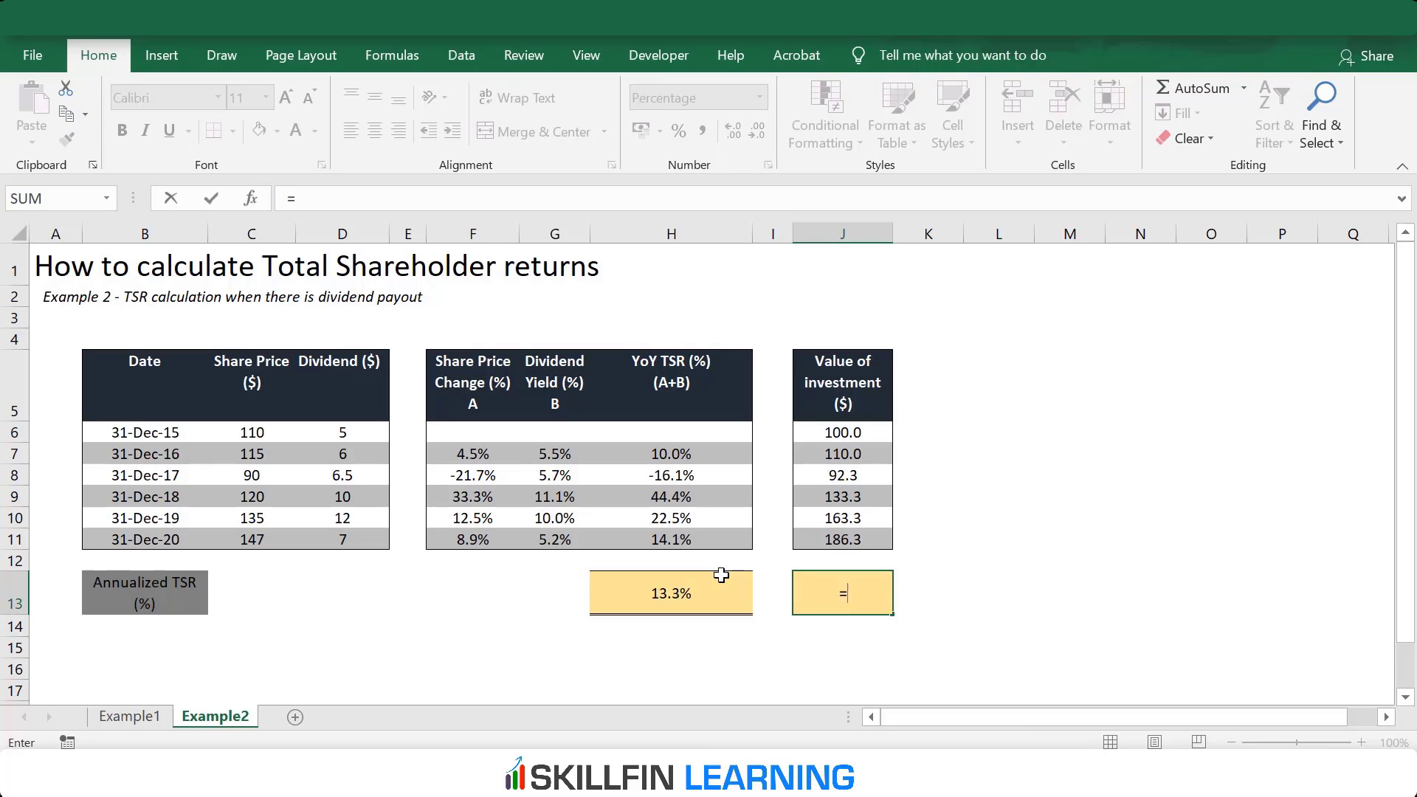
type("(")
key("Up")
key("Up")
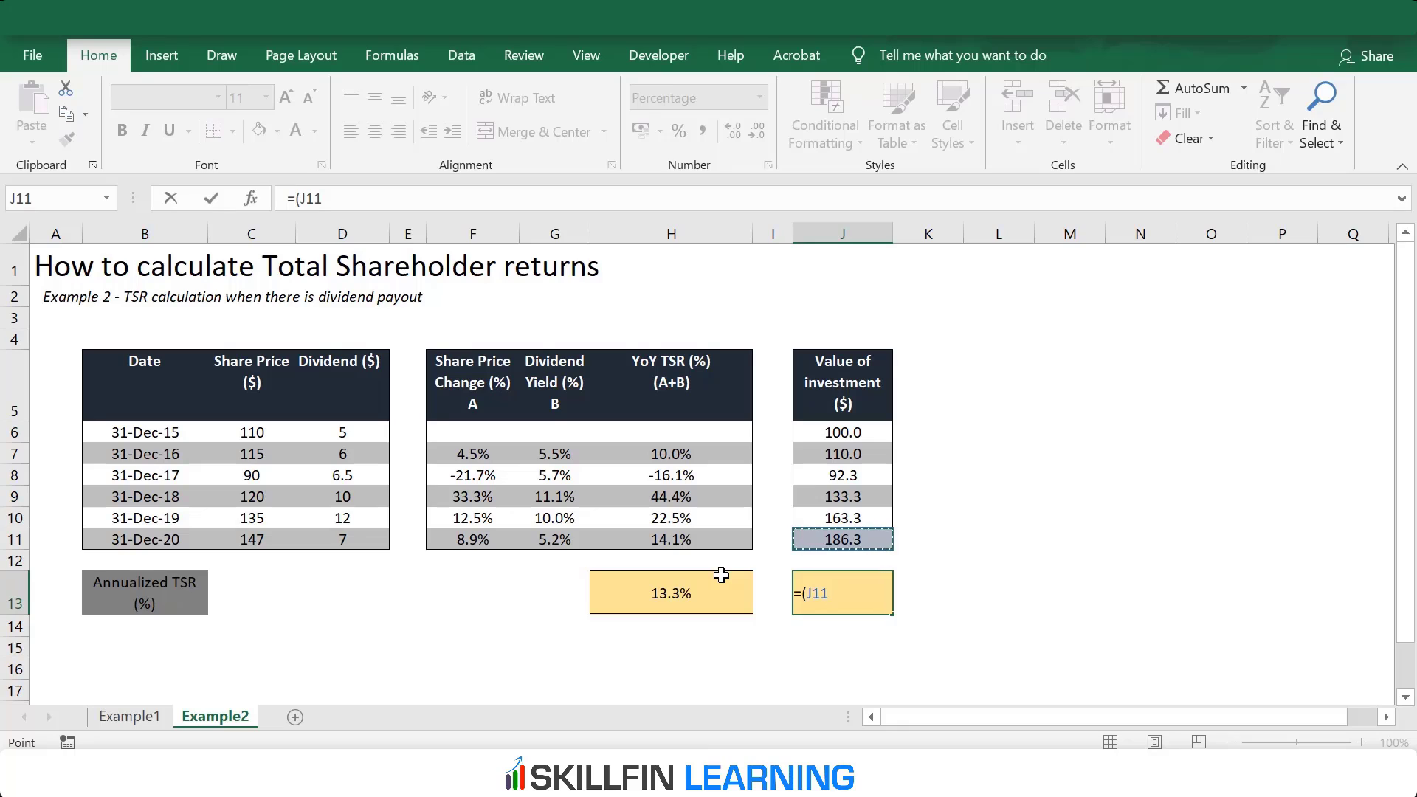
type("/")
key("Up")
key("Up")
key("Up")
key("Up")
key("Up")
key("Up")
key("Up")
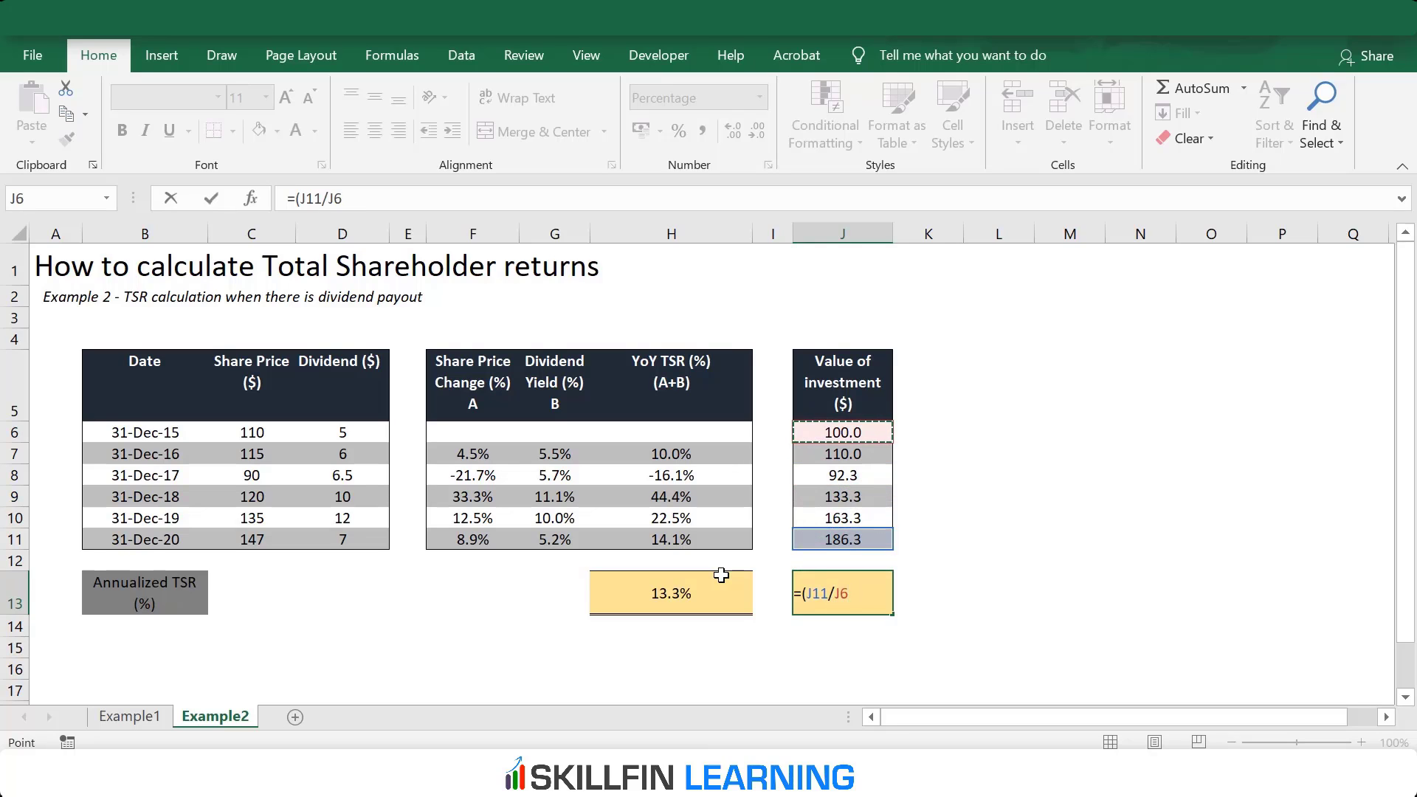
type(")")
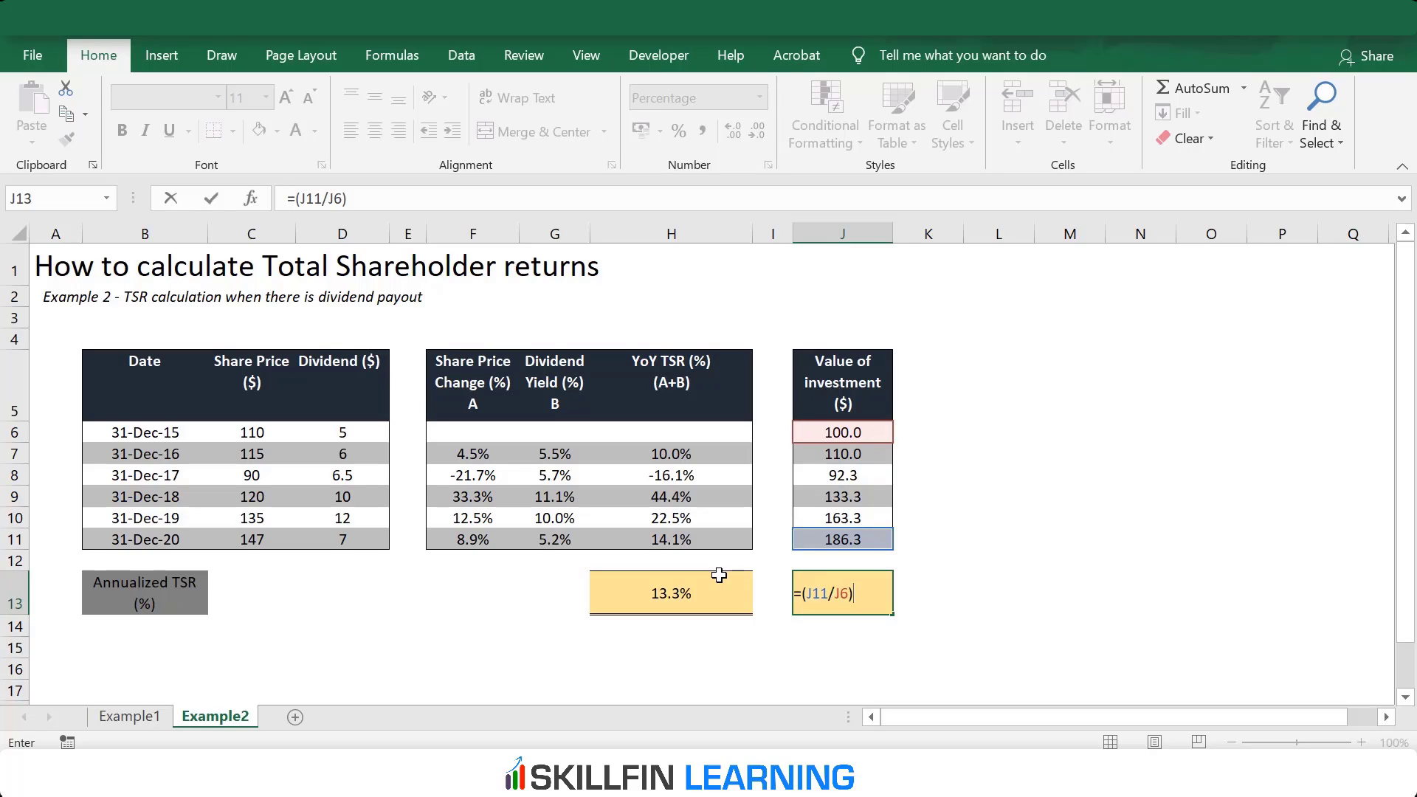
type("^(1/5)-1")
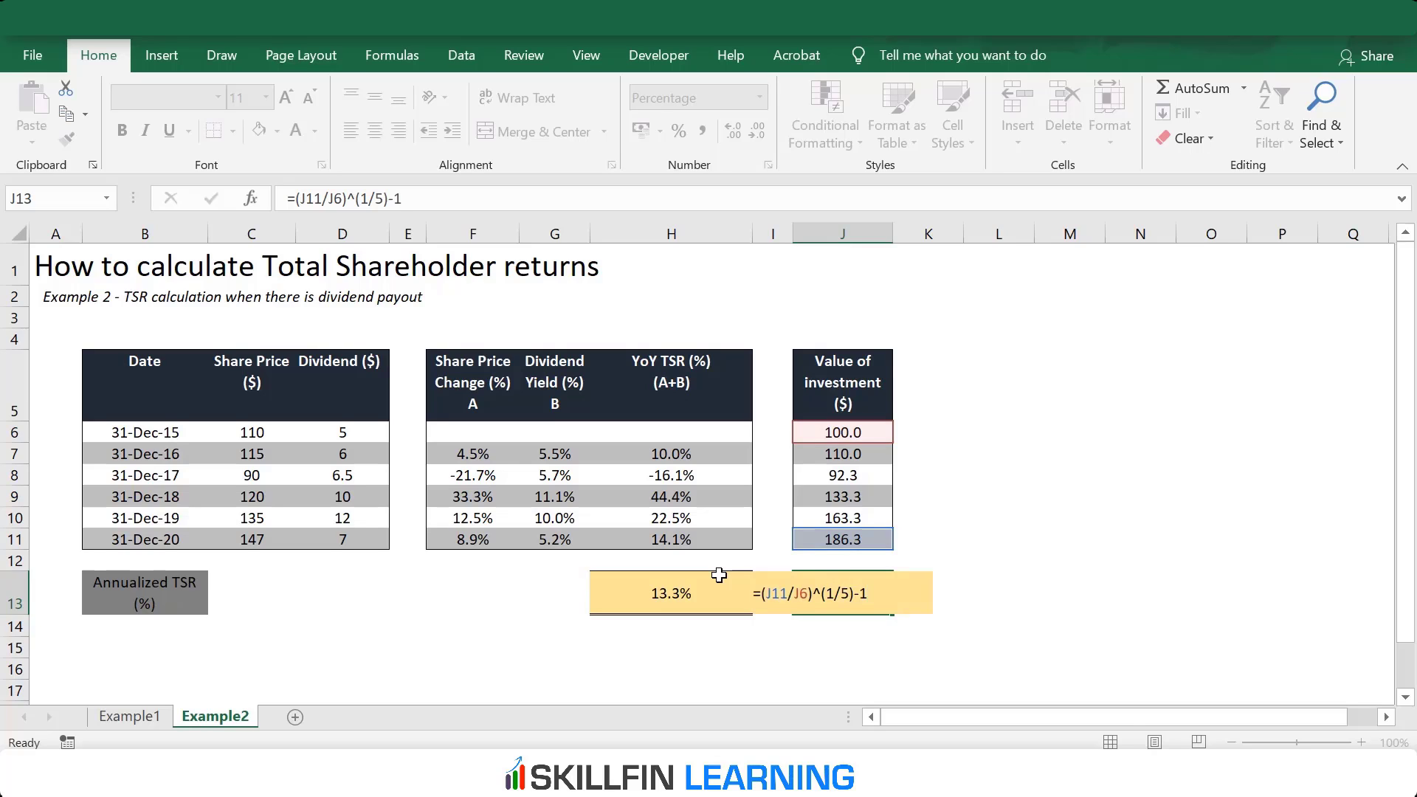
key("Return")
key("Up")
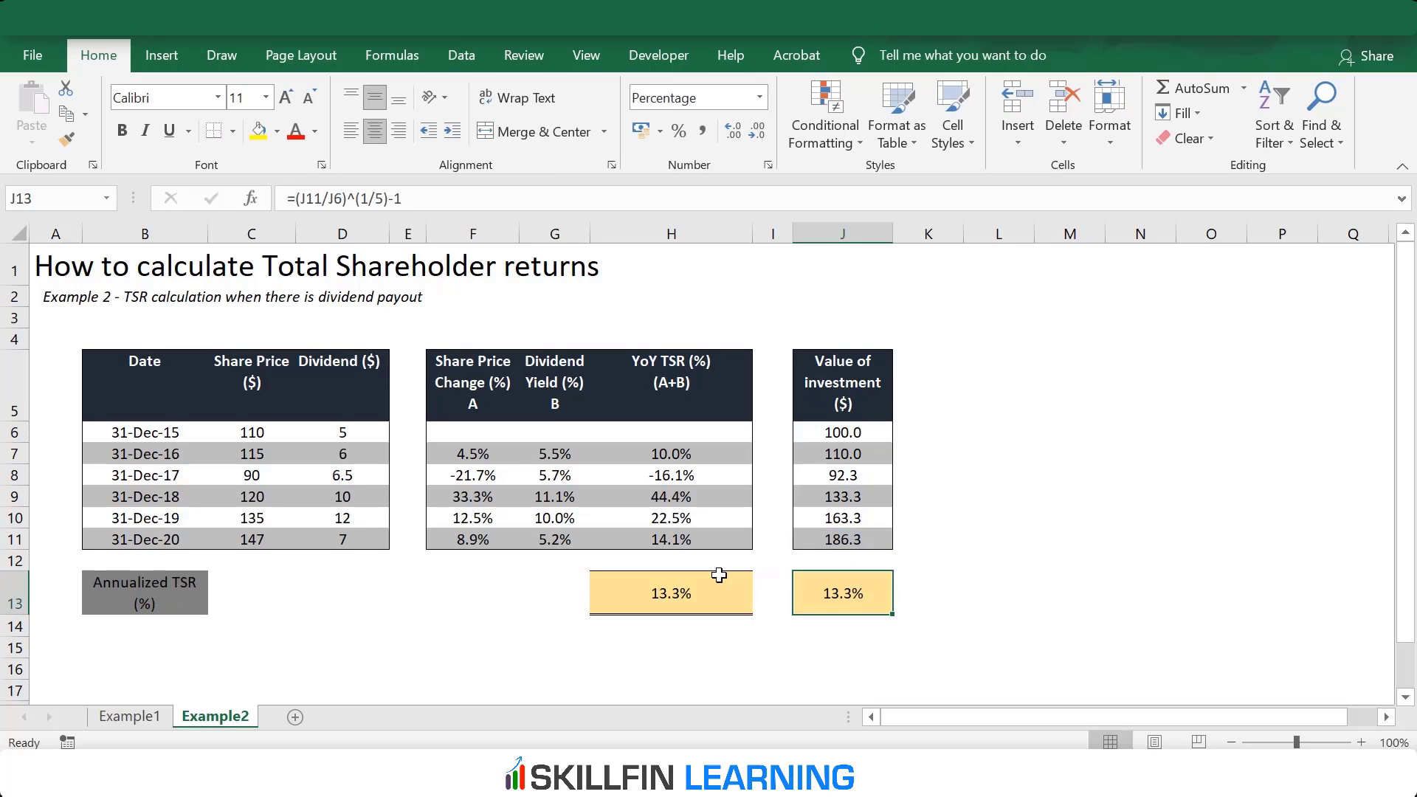